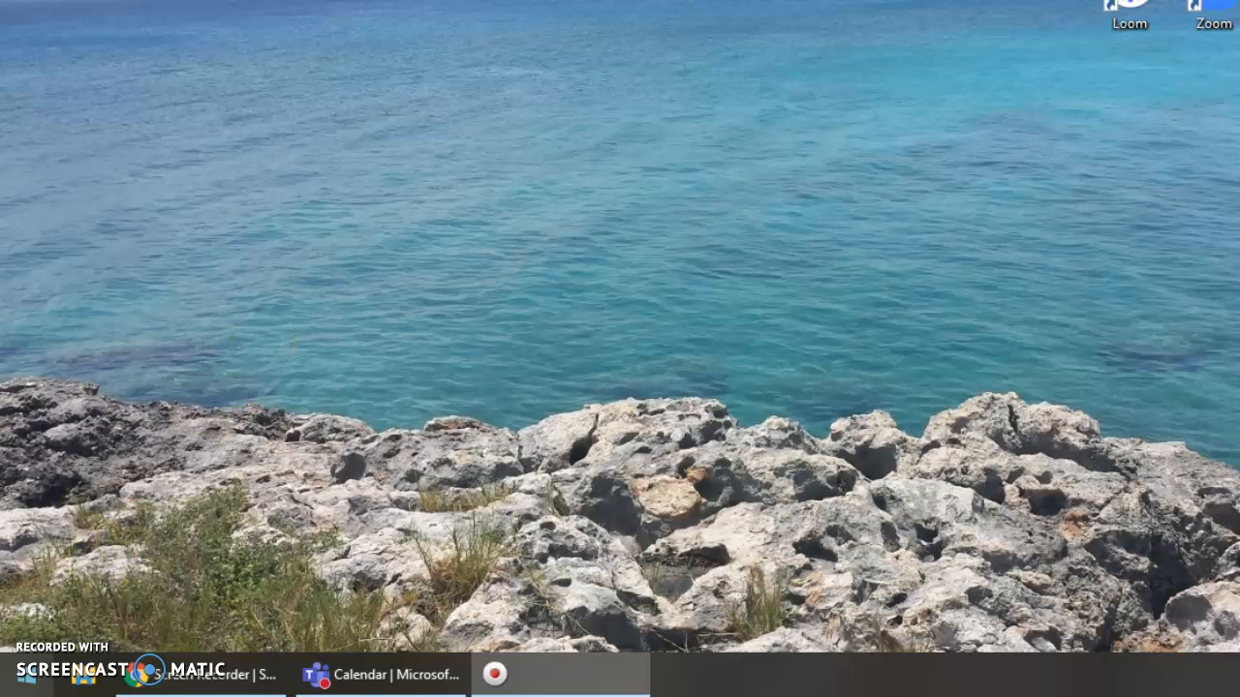
Step: Search the computer for "movie", open Movie Maker and close its window again
{"action": "left_click", "coordinate": [27, 675]}
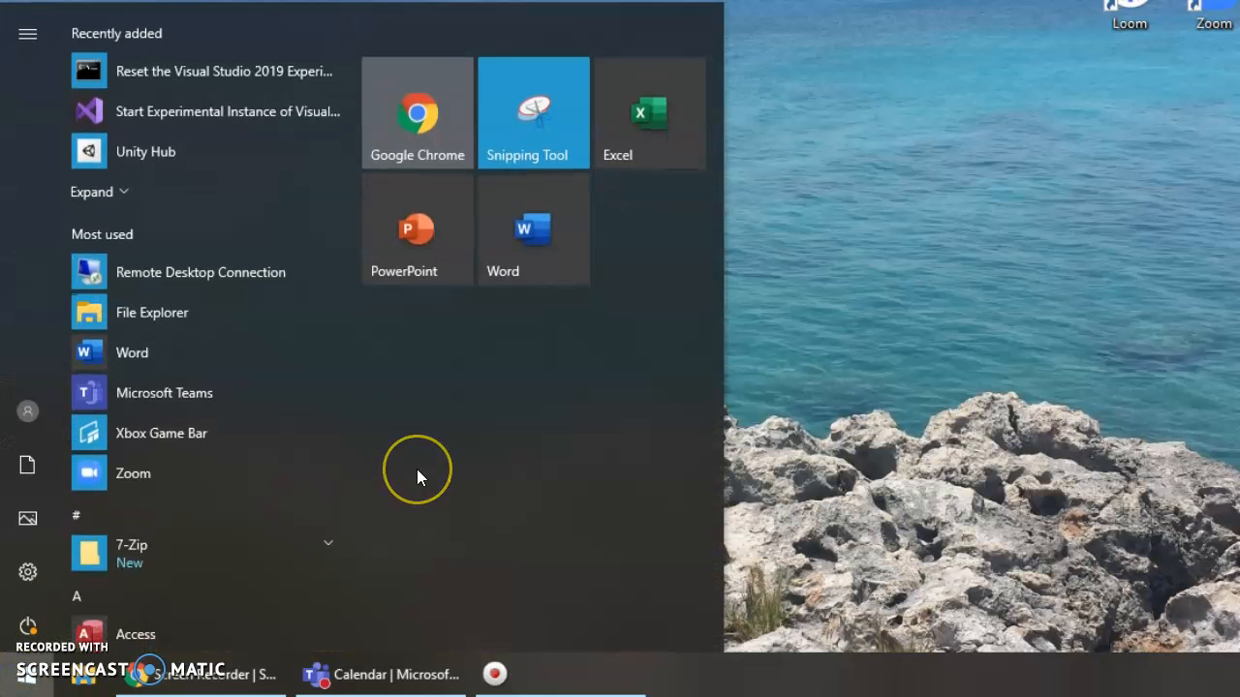
{"action": "type", "text": "movie"}
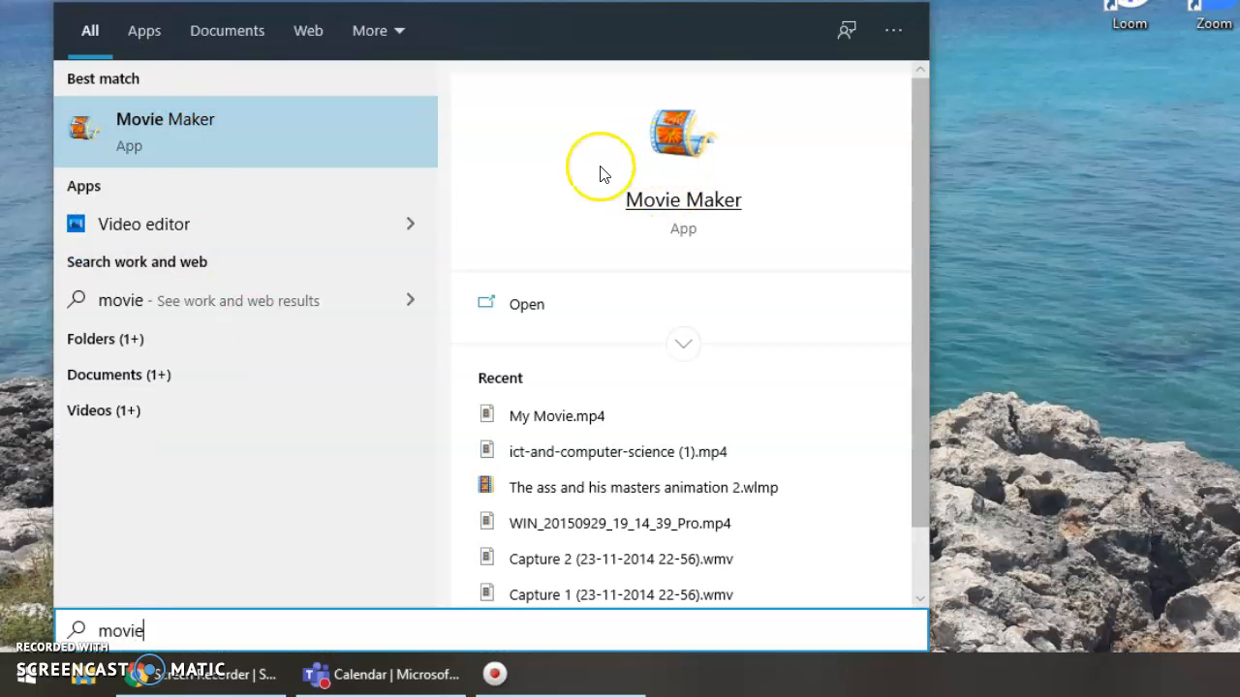
{"action": "left_click", "coordinate": [156, 131]}
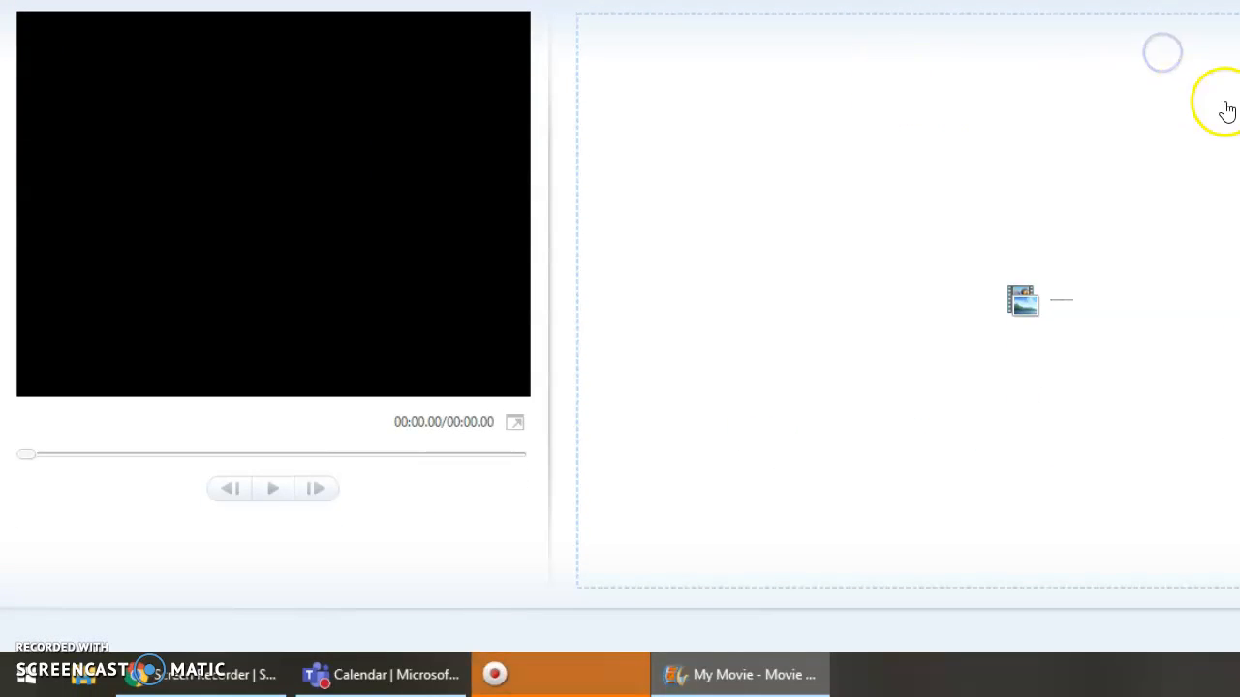
{"action": "left_click", "coordinate": [1239, 0]}
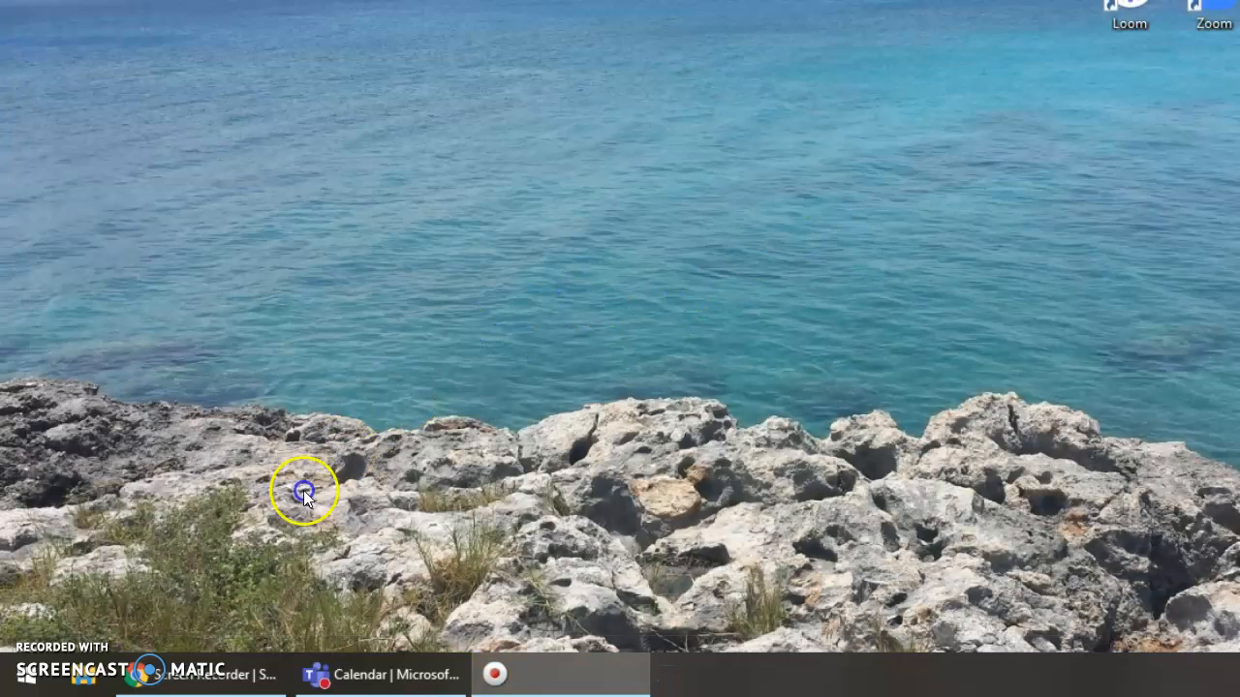
Step: Search the computer for "video editor", open the Video Editor app and maximize its window
{"action": "left_click", "coordinate": [26, 675]}
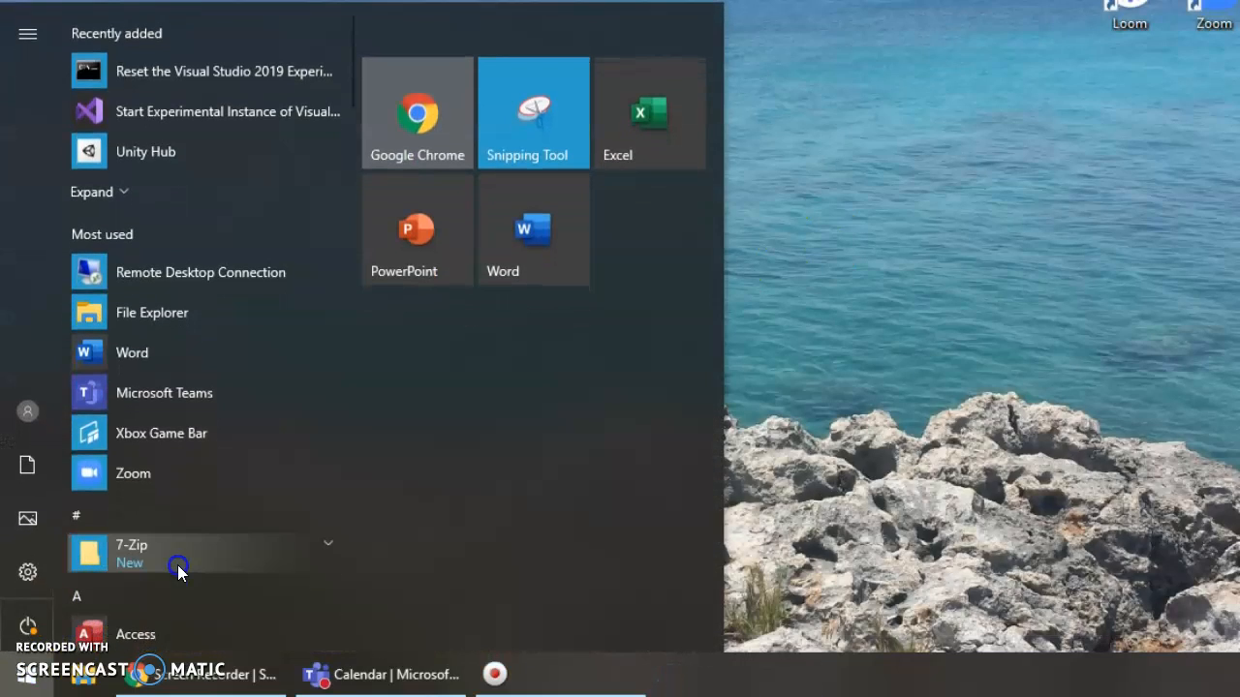
{"action": "type", "text": "vid"}
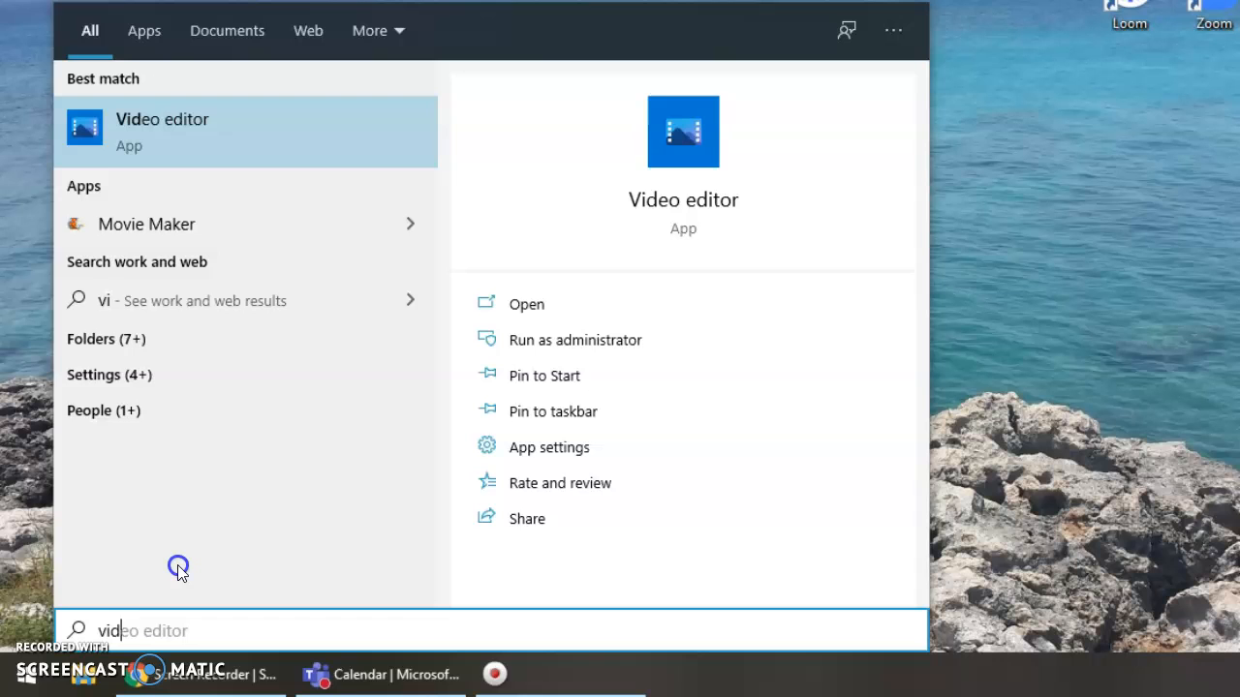
{"action": "type", "text": "eo editor"}
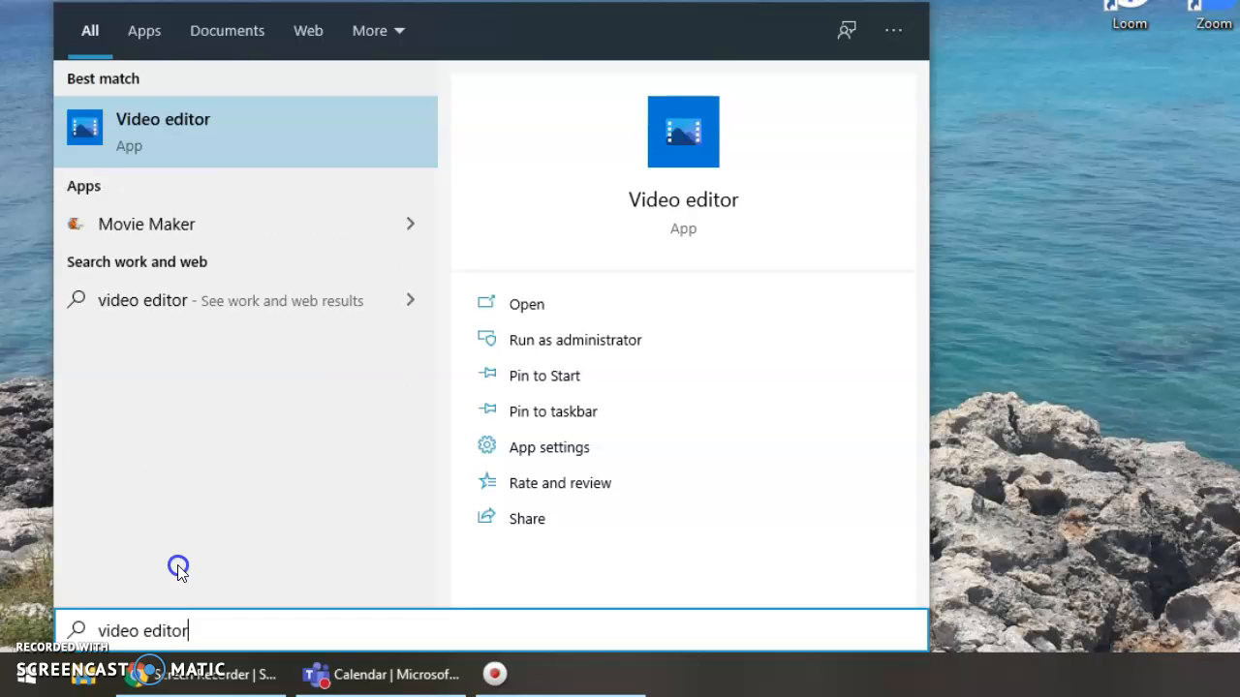
{"action": "left_click", "coordinate": [255, 114]}
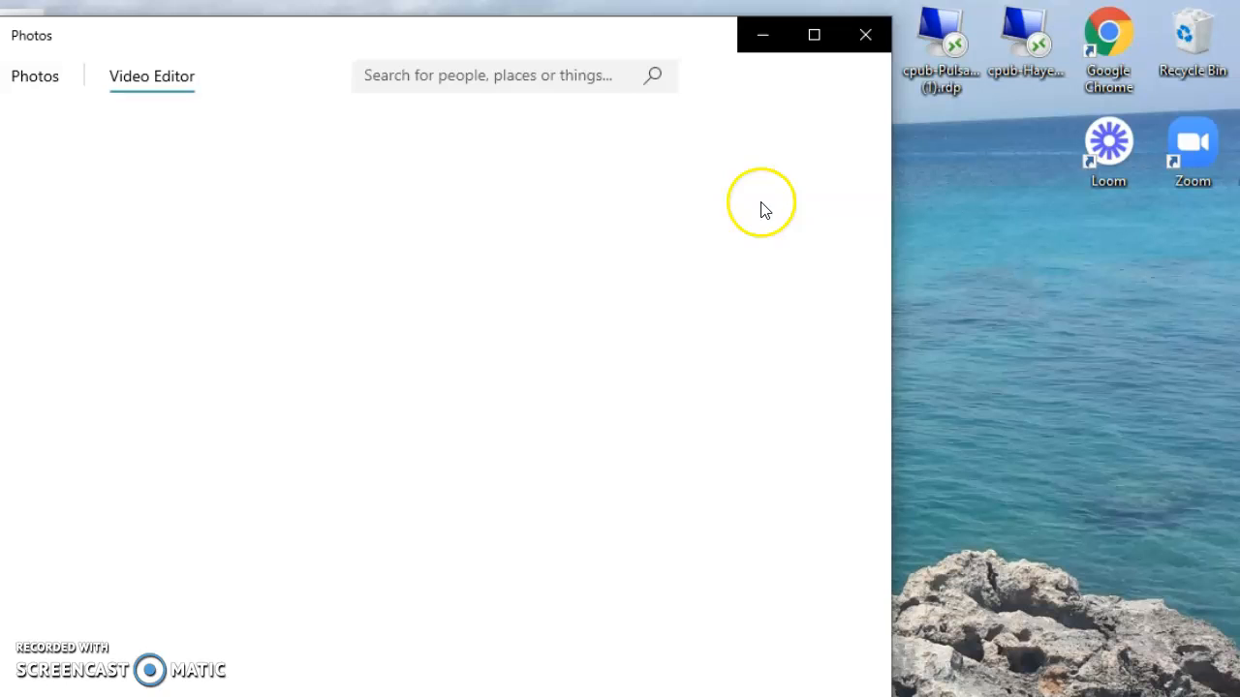
{"action": "left_click", "coordinate": [814, 35]}
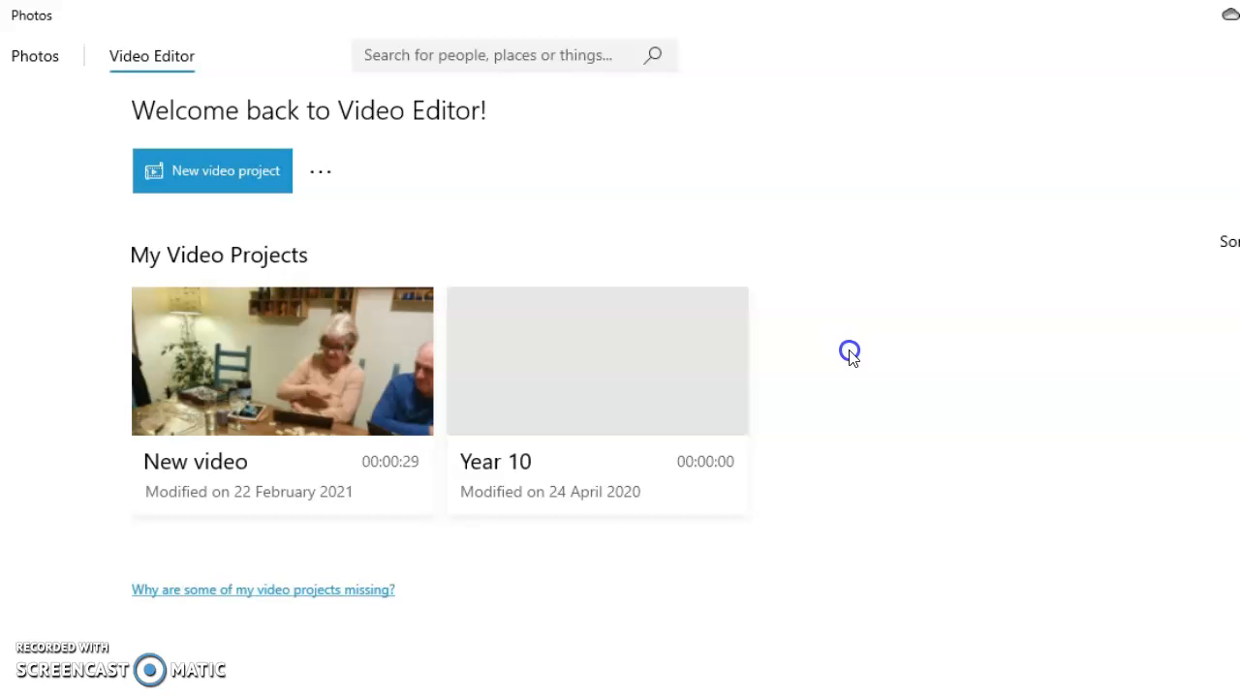
Step: Look over the media files in the All about me folder and return to the empty Movie Maker project
{"action": "mouse_move", "coordinate": [726, 355]}
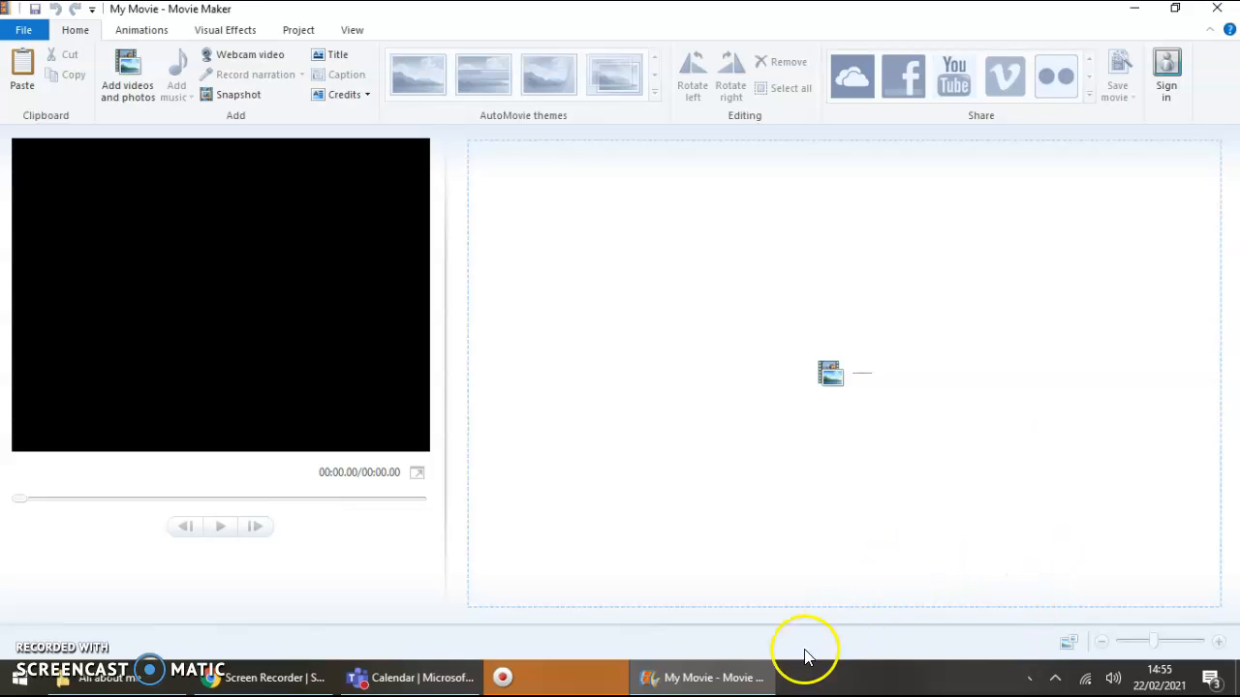
{"action": "mouse_move", "coordinate": [729, 691]}
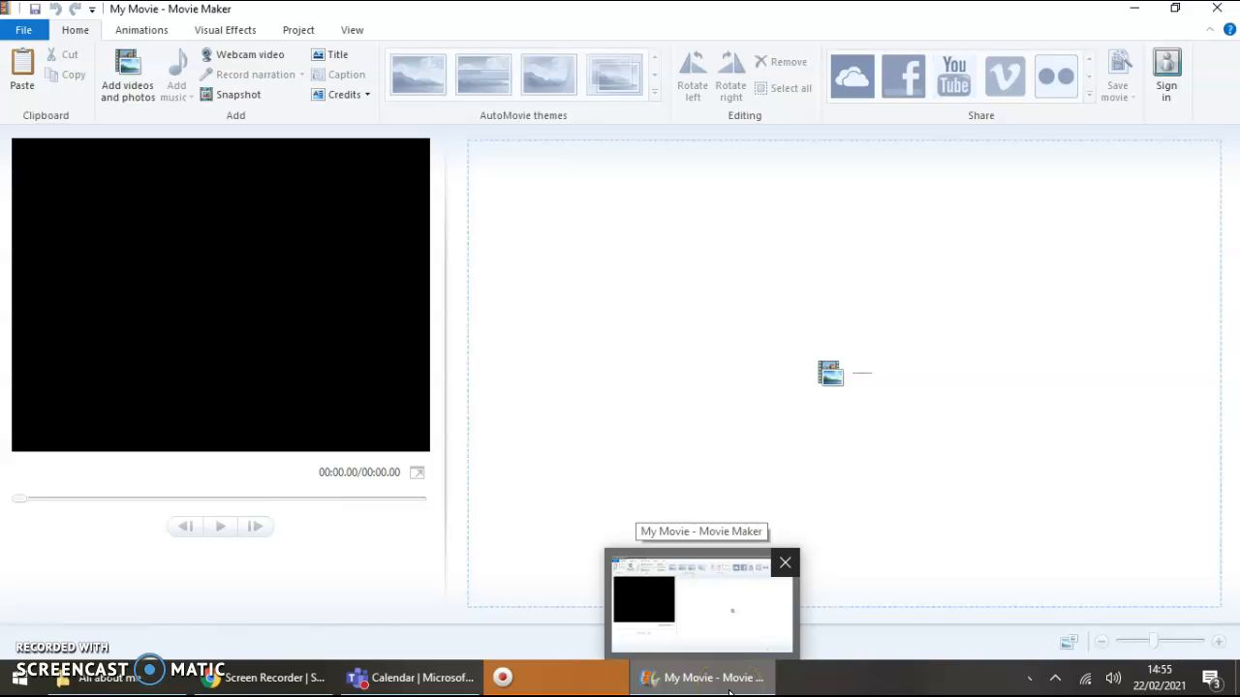
{"action": "left_click", "coordinate": [729, 683]}
{"action": "left_click", "coordinate": [284, 150]}
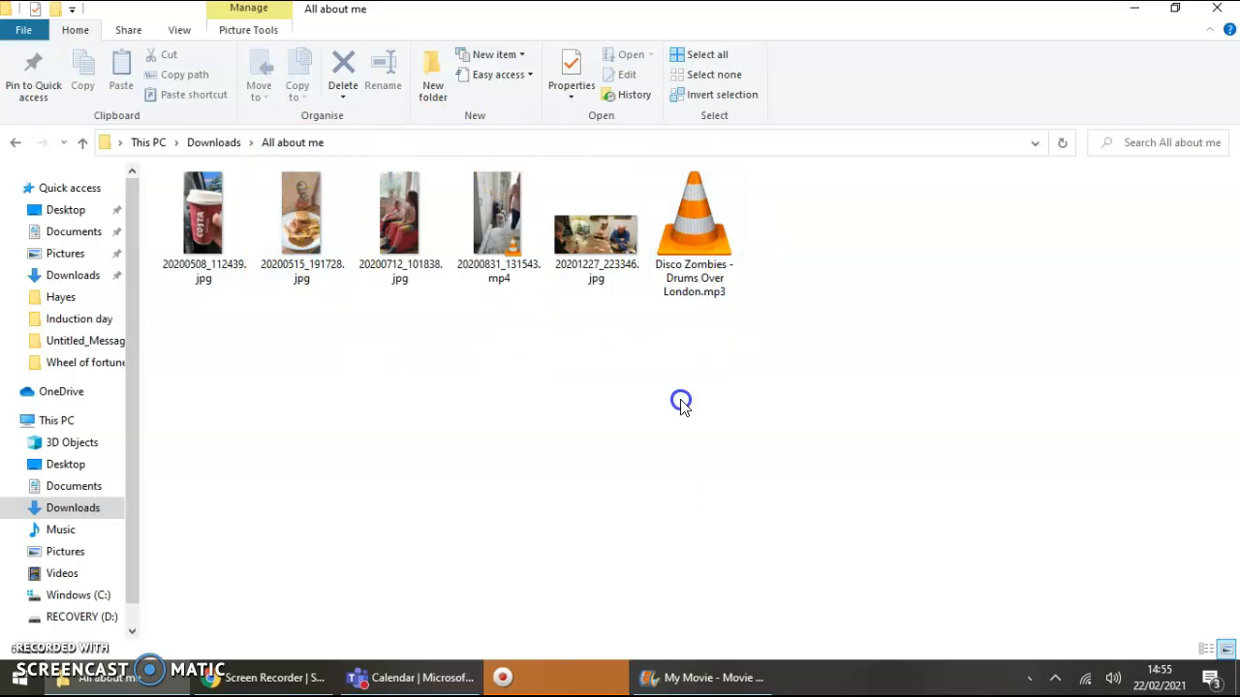
{"action": "left_click", "coordinate": [681, 688]}
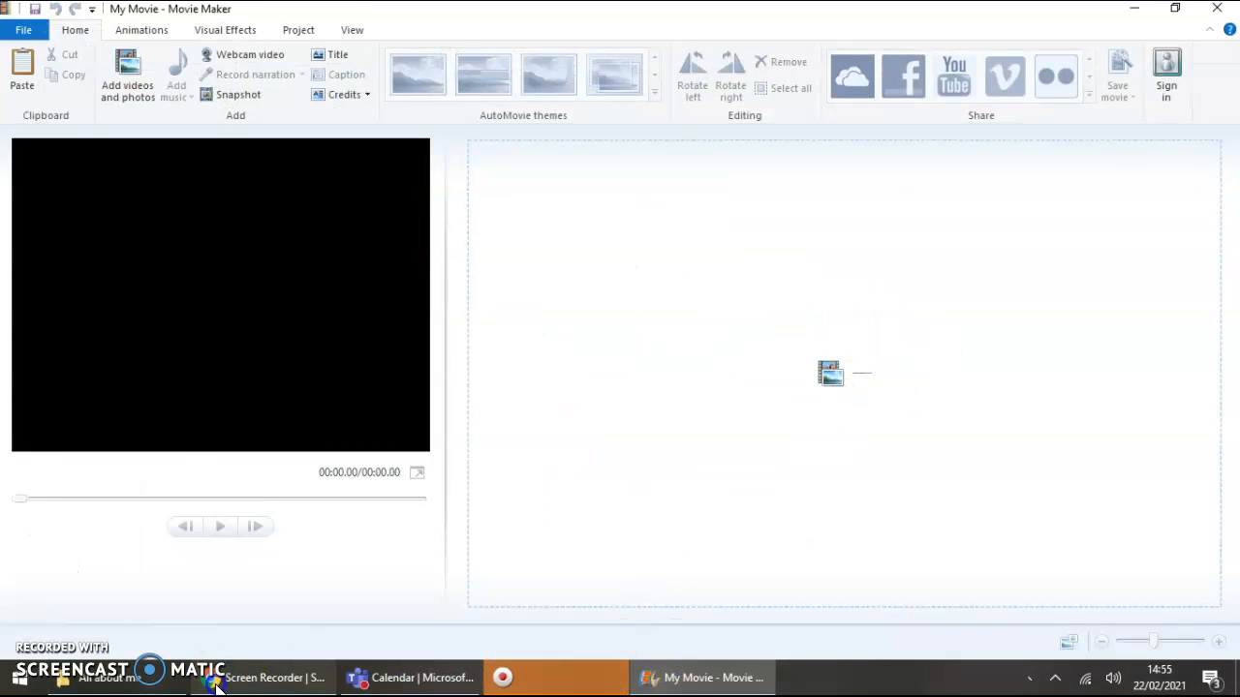
Step: Place the All about me folder window over Movie Maker and add its four photos and the MP4 video to the project
{"action": "left_click", "coordinate": [97, 678]}
{"action": "left_click_drag", "start_coordinate": [757, 14], "coordinate": [850, 359]}
{"action": "left_click", "coordinate": [667, 585]}
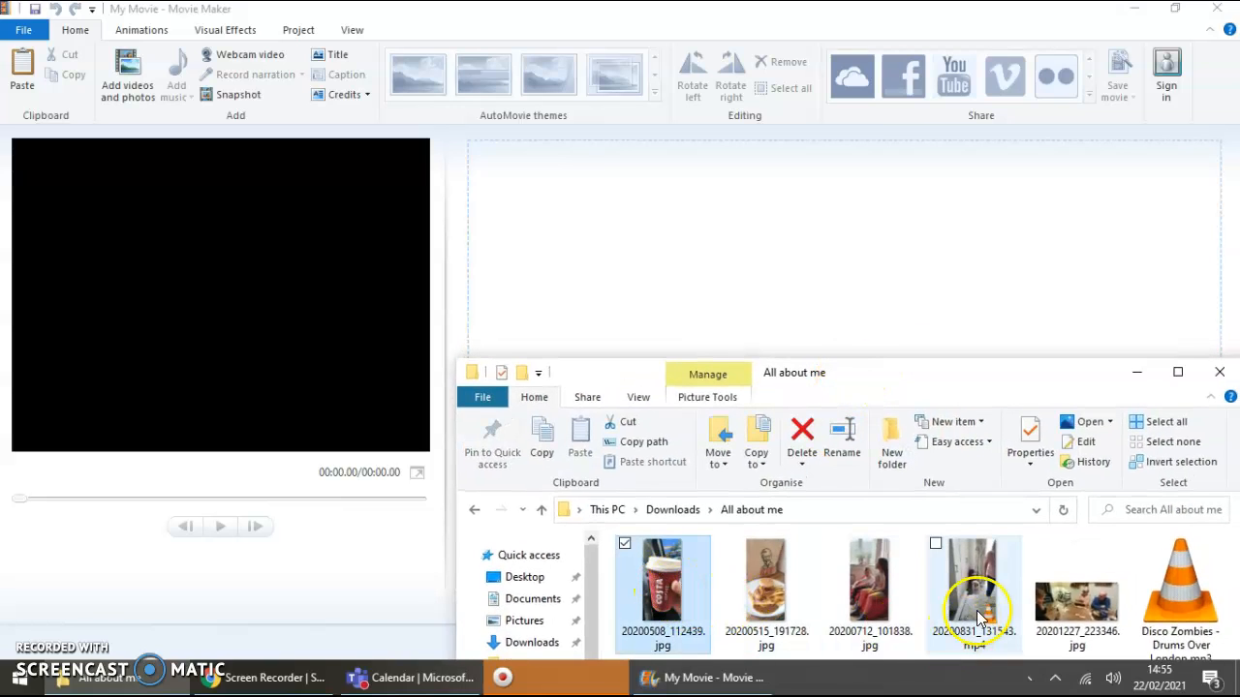
{"action": "left_click", "coordinate": [741, 571], "text": "ctrl"}
{"action": "left_click", "coordinate": [872, 581], "text": "ctrl"}
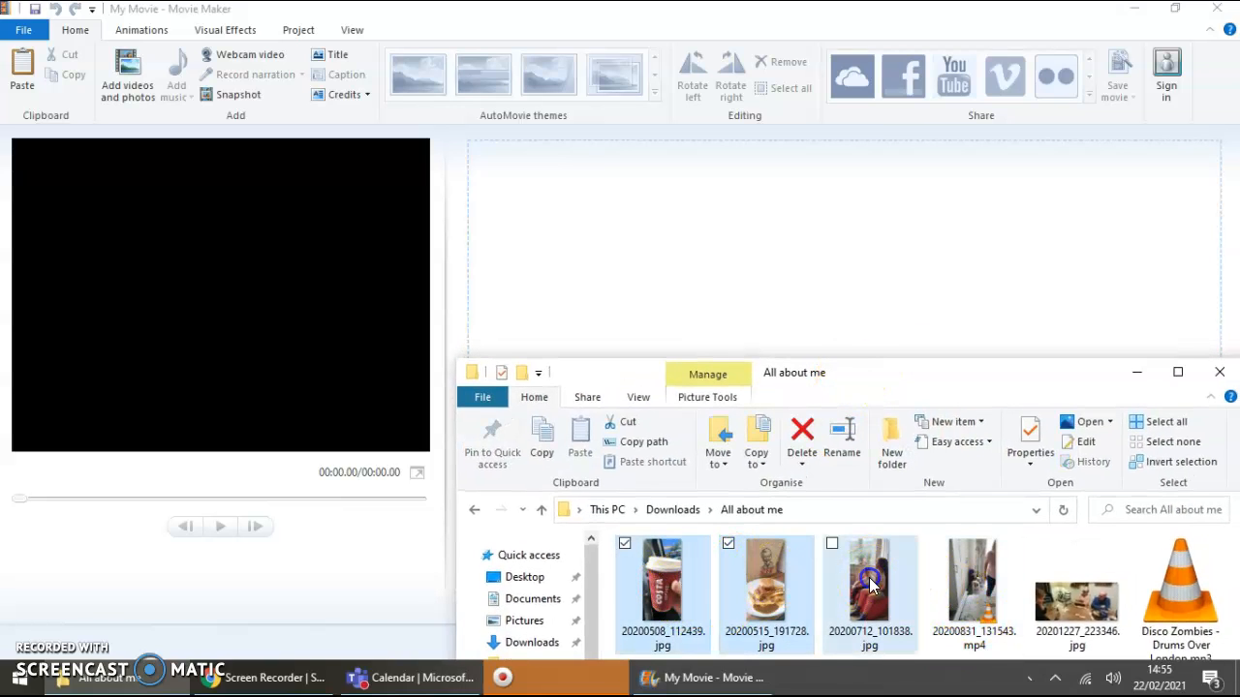
{"action": "left_click", "coordinate": [935, 587], "text": "ctrl"}
{"action": "left_click", "coordinate": [1059, 612], "text": "ctrl"}
{"action": "left_click_drag", "start_coordinate": [1059, 612], "coordinate": [733, 222]}
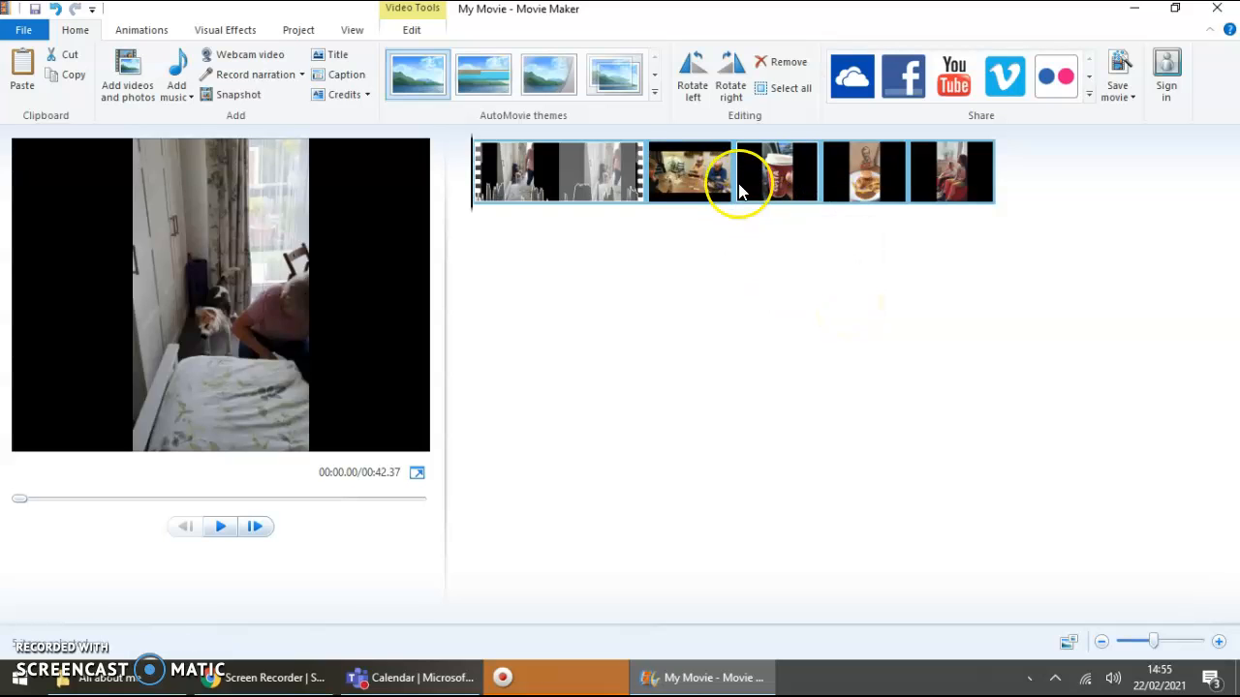
Step: Move the coffee cup photo to the start of the storyboard and place the burger photo directly after it
{"action": "left_click", "coordinate": [822, 174]}
{"action": "left_click_drag", "start_coordinate": [795, 175], "coordinate": [490, 182]}
{"action": "left_click_drag", "start_coordinate": [863, 166], "coordinate": [526, 177]}
{"action": "left_click", "coordinate": [609, 188]}
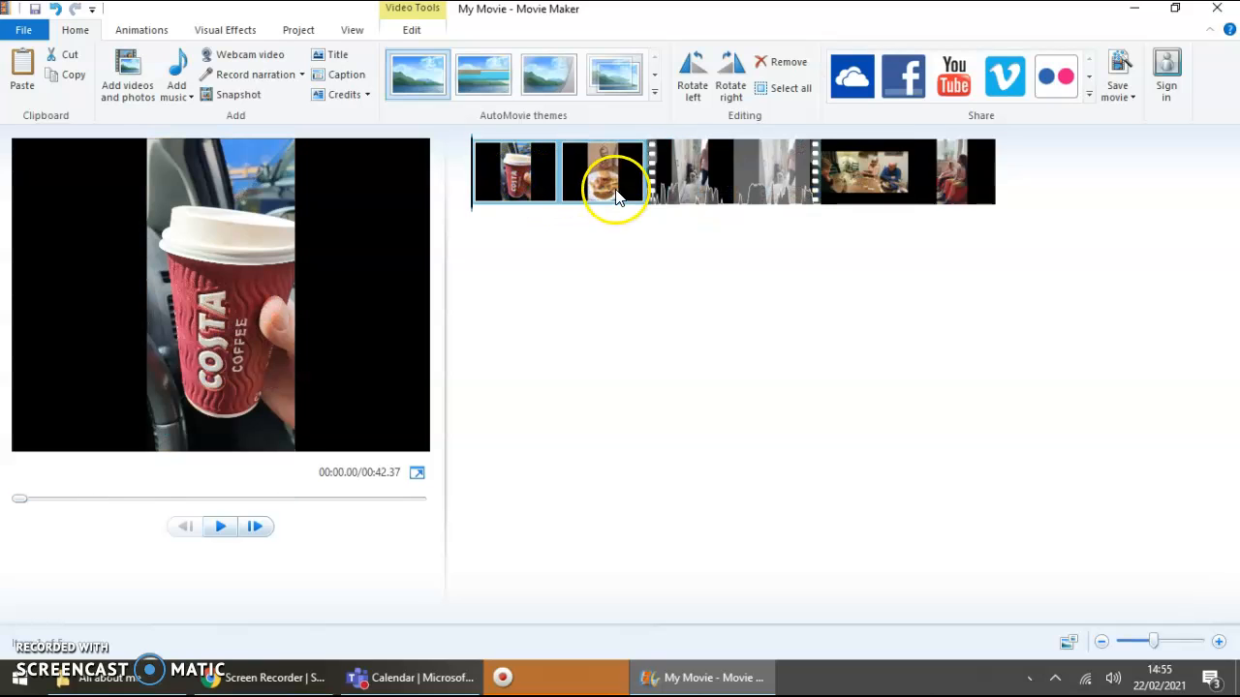
Step: Preview the video and the last two photos, and move the photo of the seated children directly after the burger photo
{"action": "left_click", "coordinate": [695, 179]}
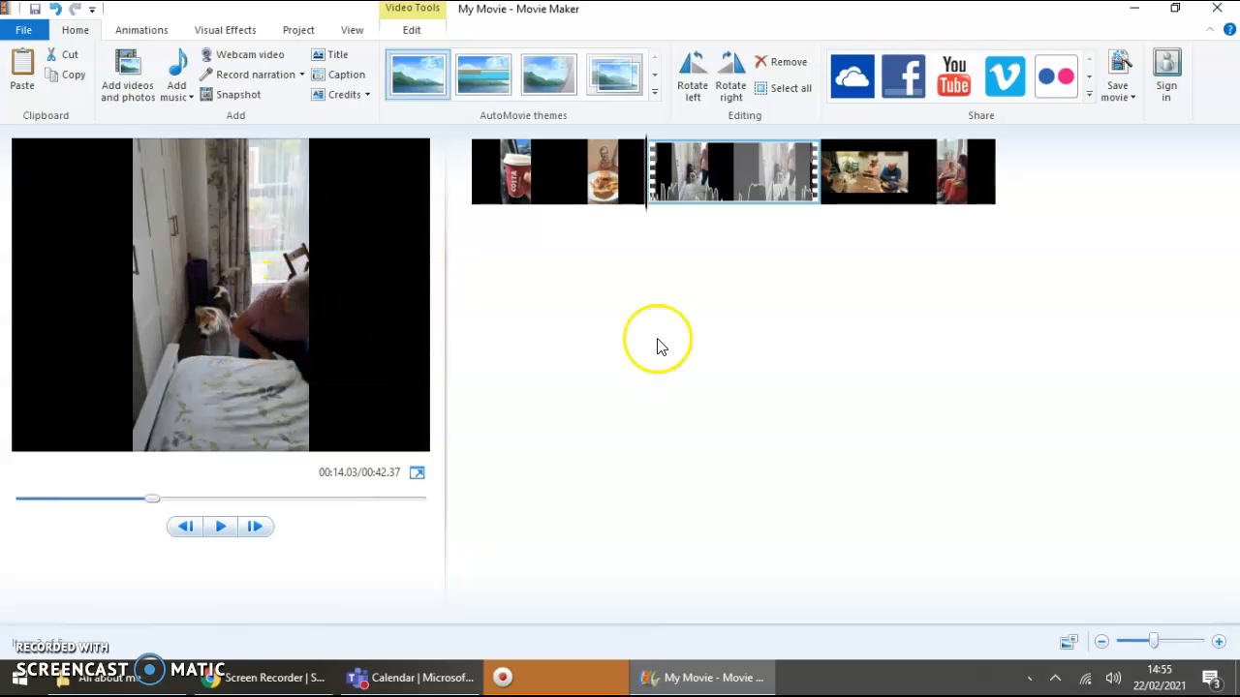
{"action": "left_click", "coordinate": [875, 186]}
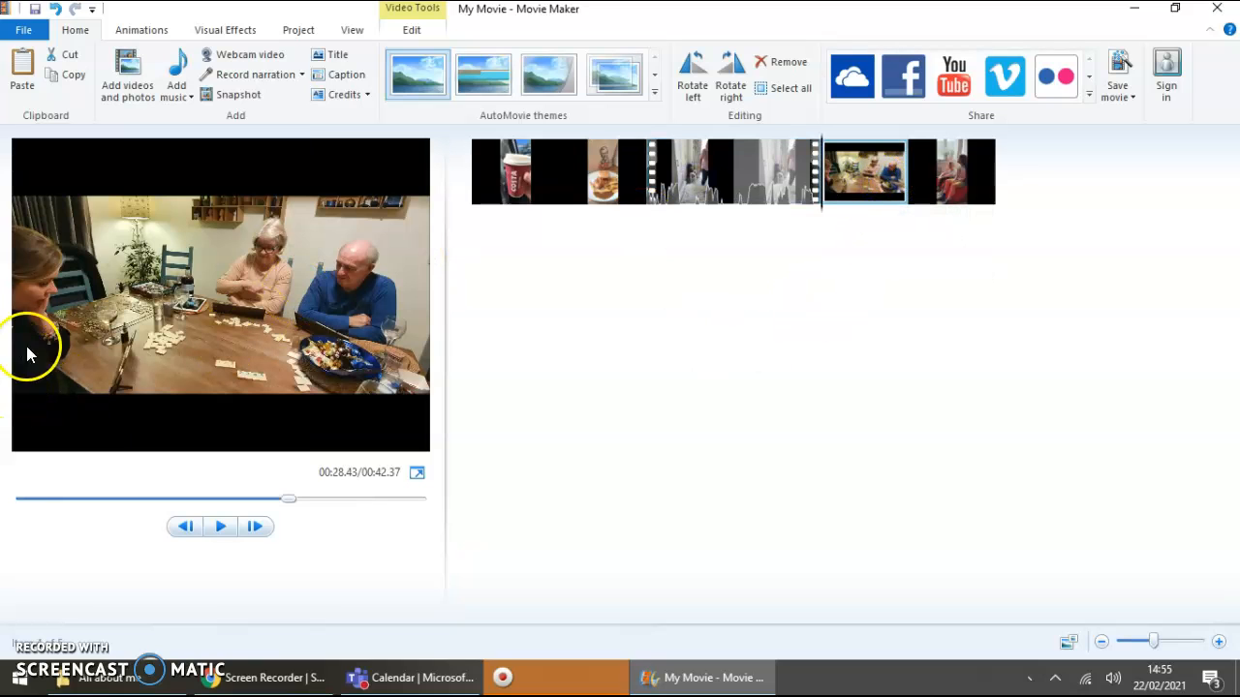
{"action": "left_click", "coordinate": [953, 186]}
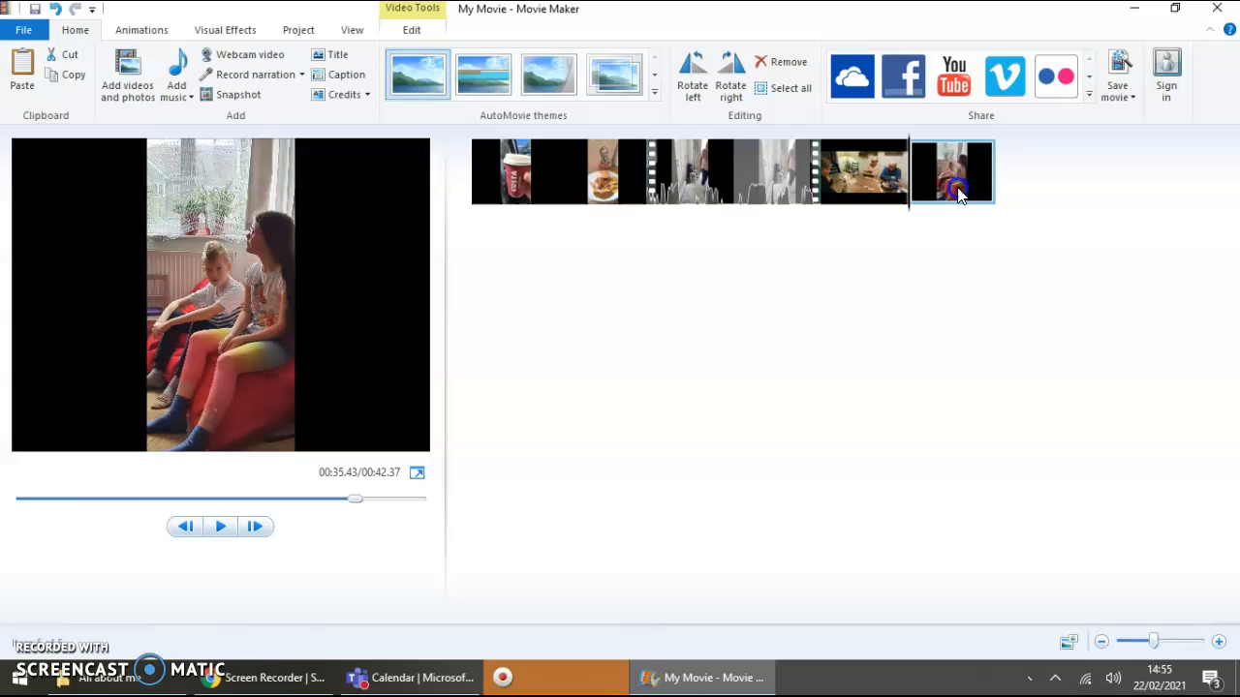
{"action": "left_click_drag", "start_coordinate": [955, 196], "coordinate": [662, 191]}
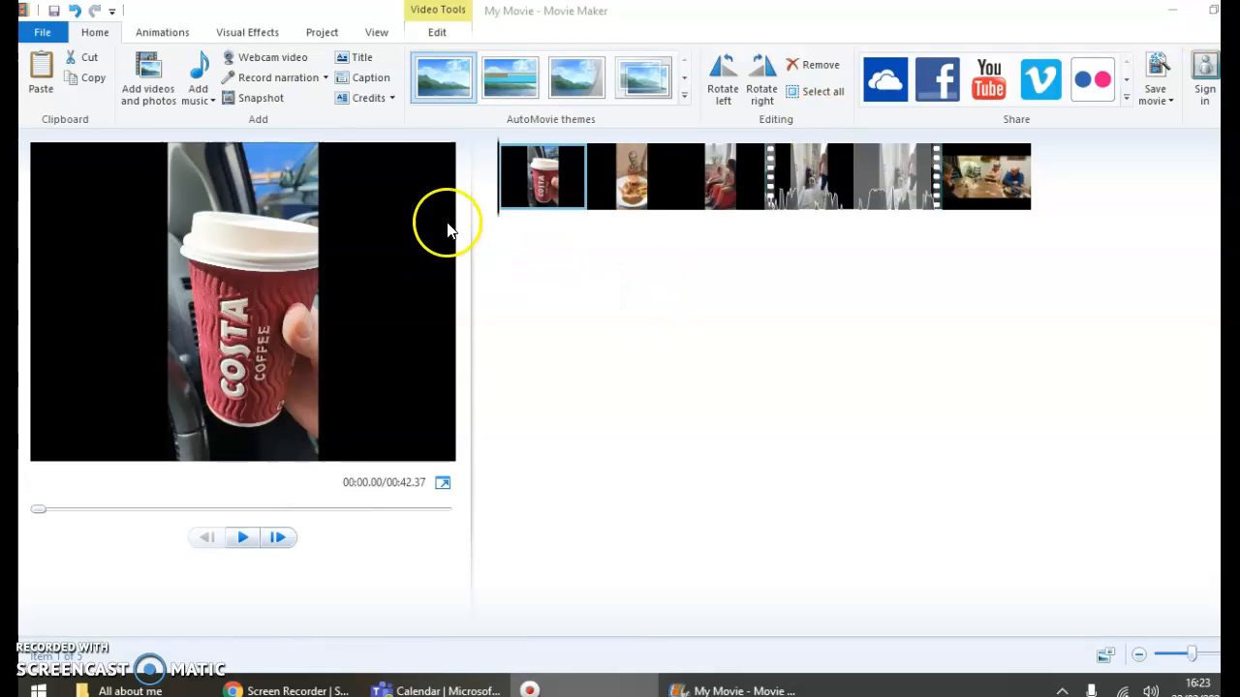
Step: Add a title slide before the coffee cup photo reading "All about Me by" followed by the author's name
{"action": "left_click", "coordinate": [499, 199]}
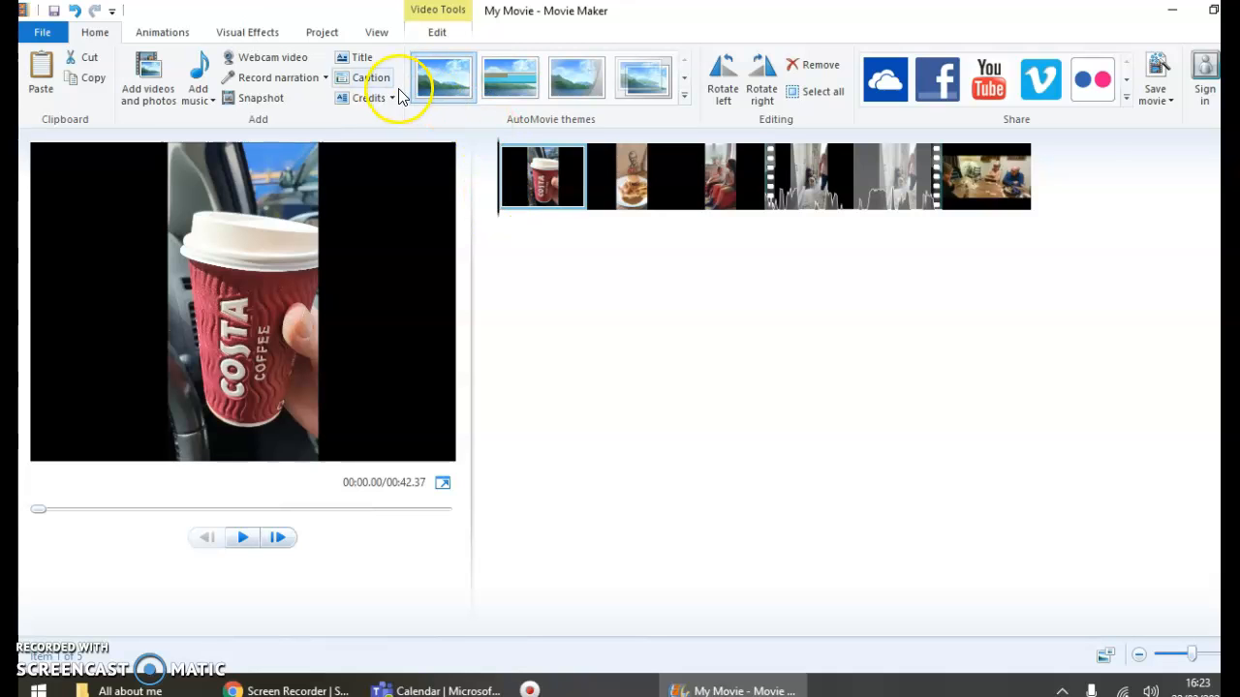
{"action": "left_click", "coordinate": [357, 59]}
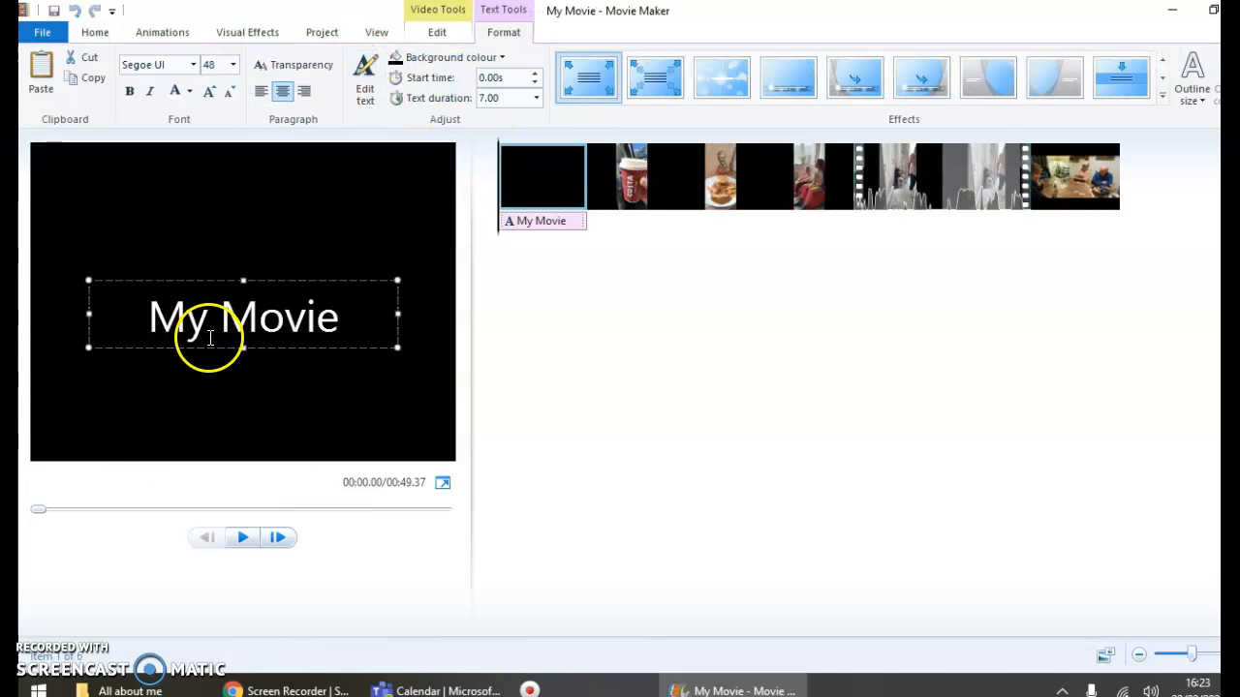
{"action": "left_click_drag", "start_coordinate": [355, 332], "coordinate": [42, 310]}
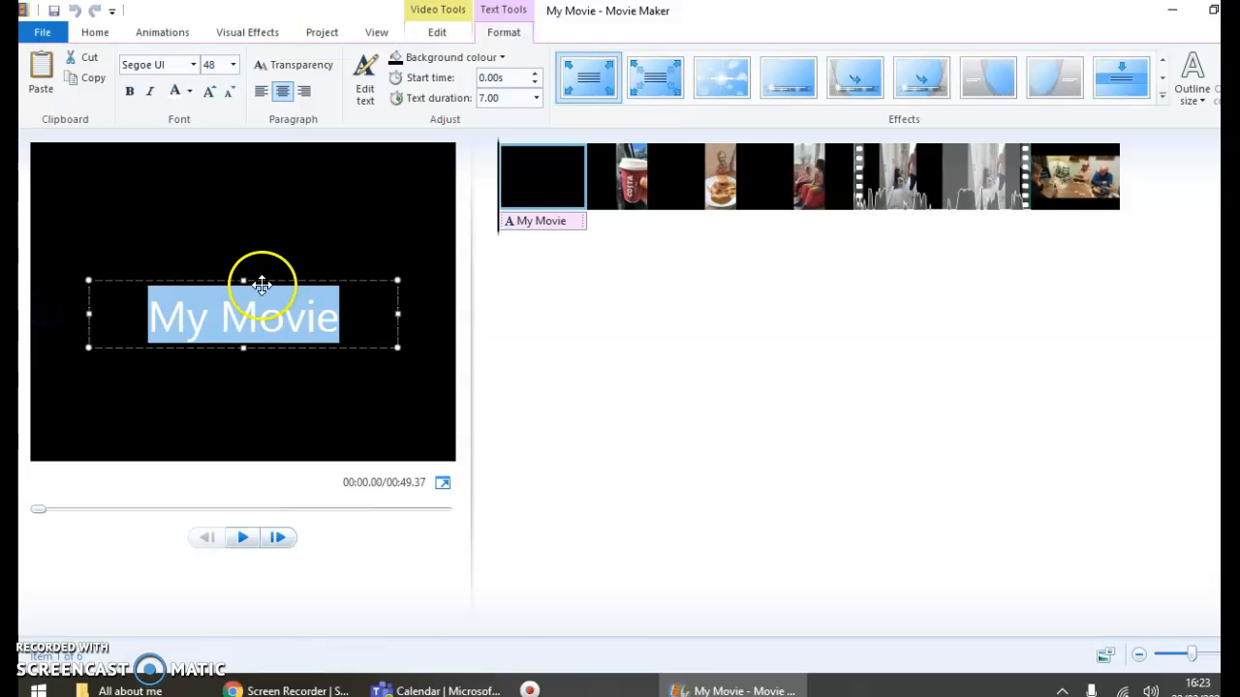
{"action": "type", "text": "All about Me b"}
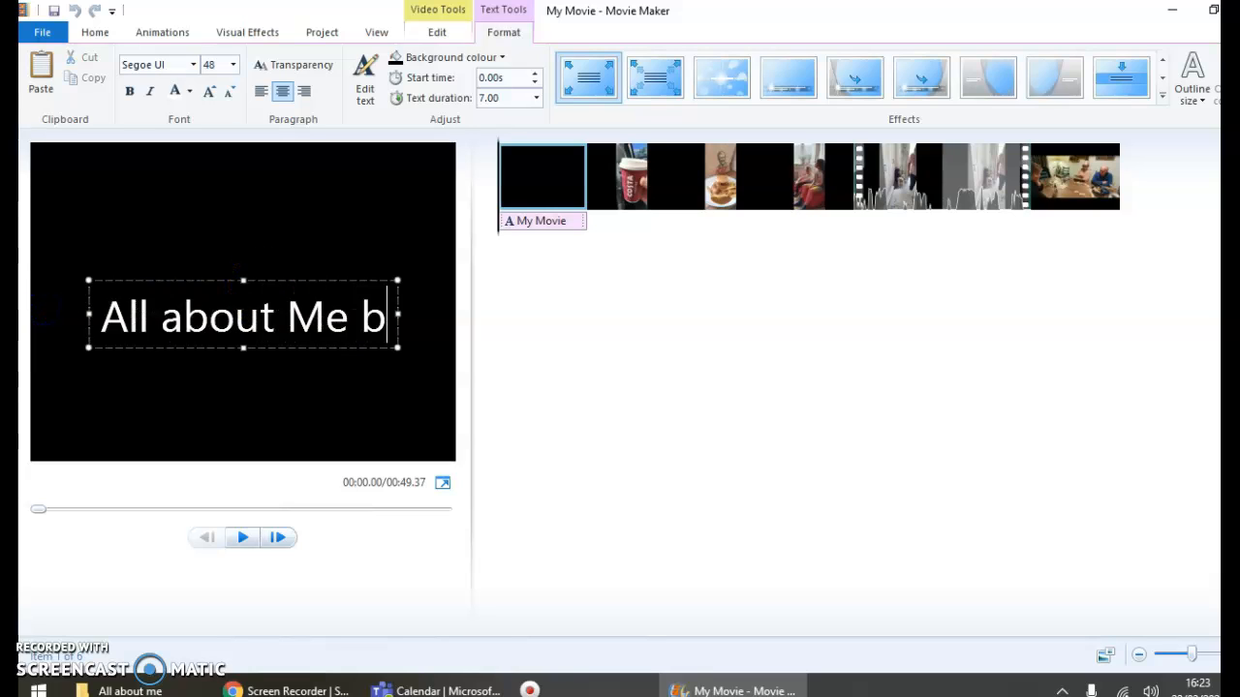
{"action": "type", "text": "y Miss Horsler"}
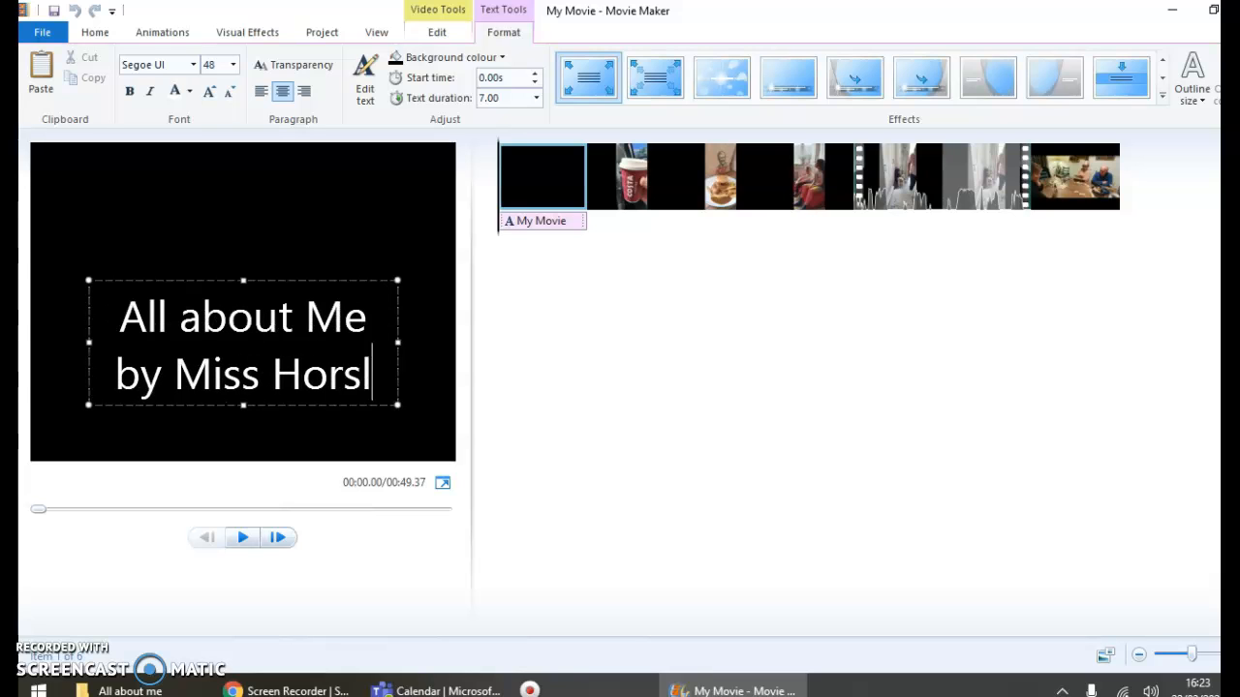
{"action": "left_click", "coordinate": [1099, 360]}
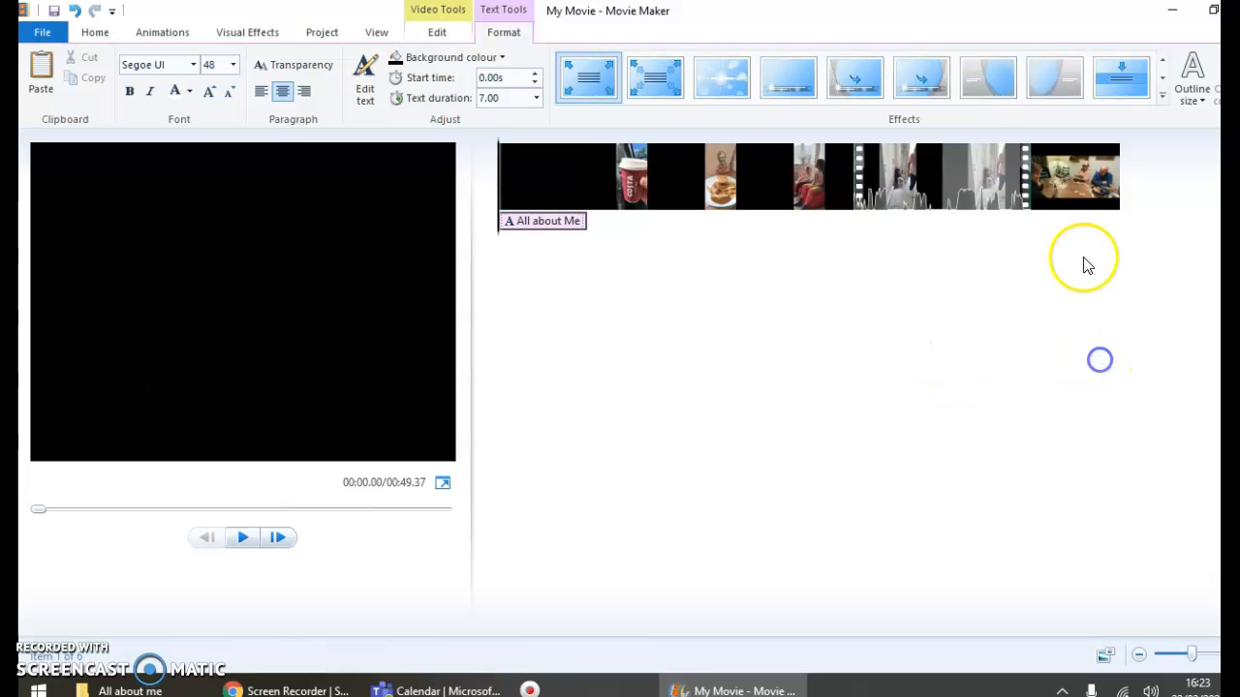
Step: Add a credits slide after the last photo with the text "Thank you for watching and all the people who took part"
{"action": "left_click", "coordinate": [1127, 178]}
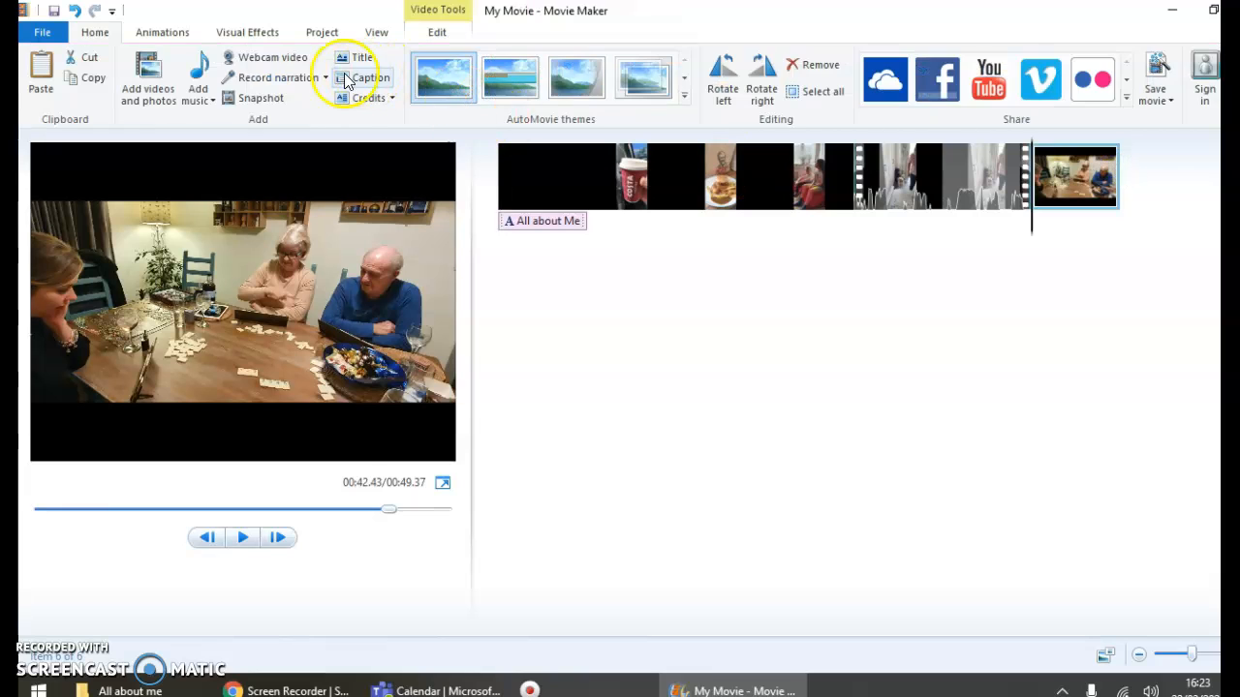
{"action": "left_click", "coordinate": [366, 97]}
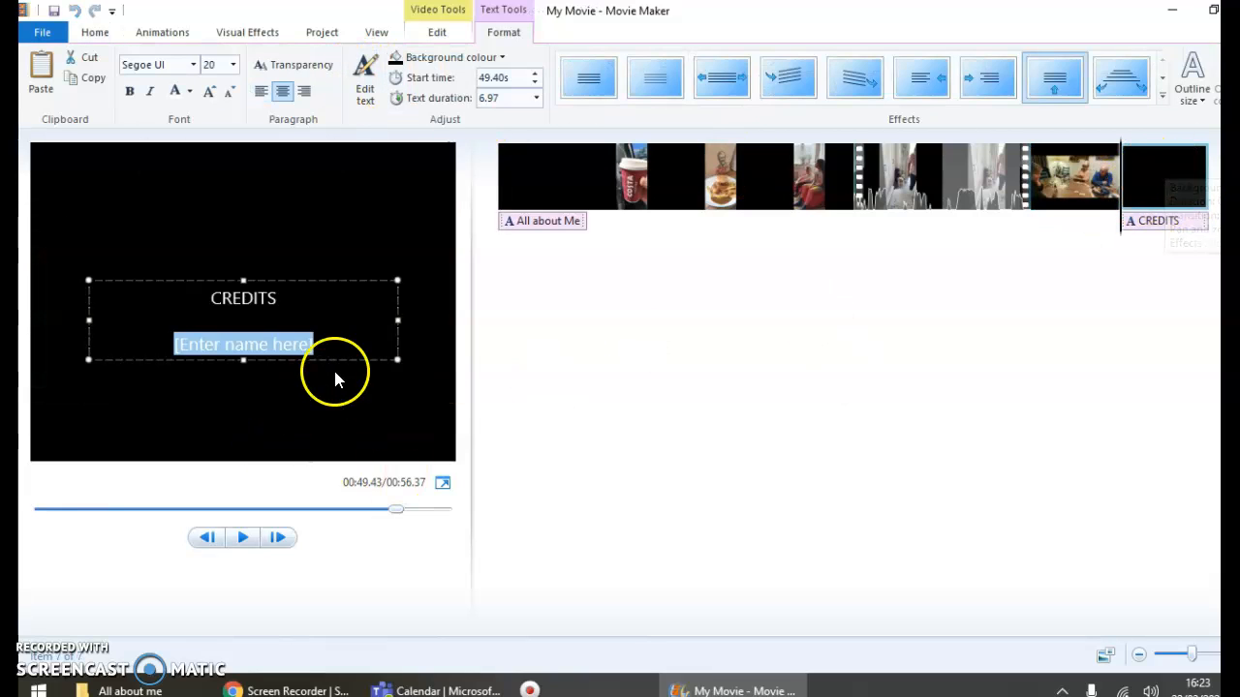
{"action": "type", "text": "Thank you for wa"}
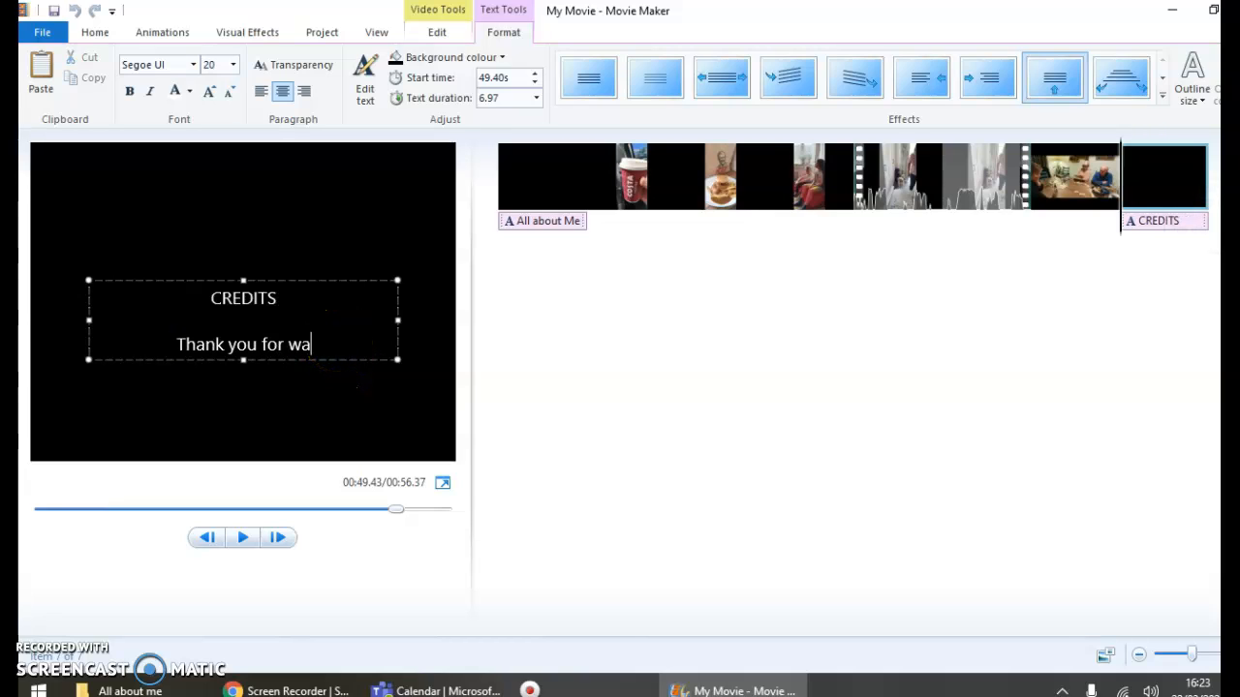
{"action": "type", "text": "tching and al"}
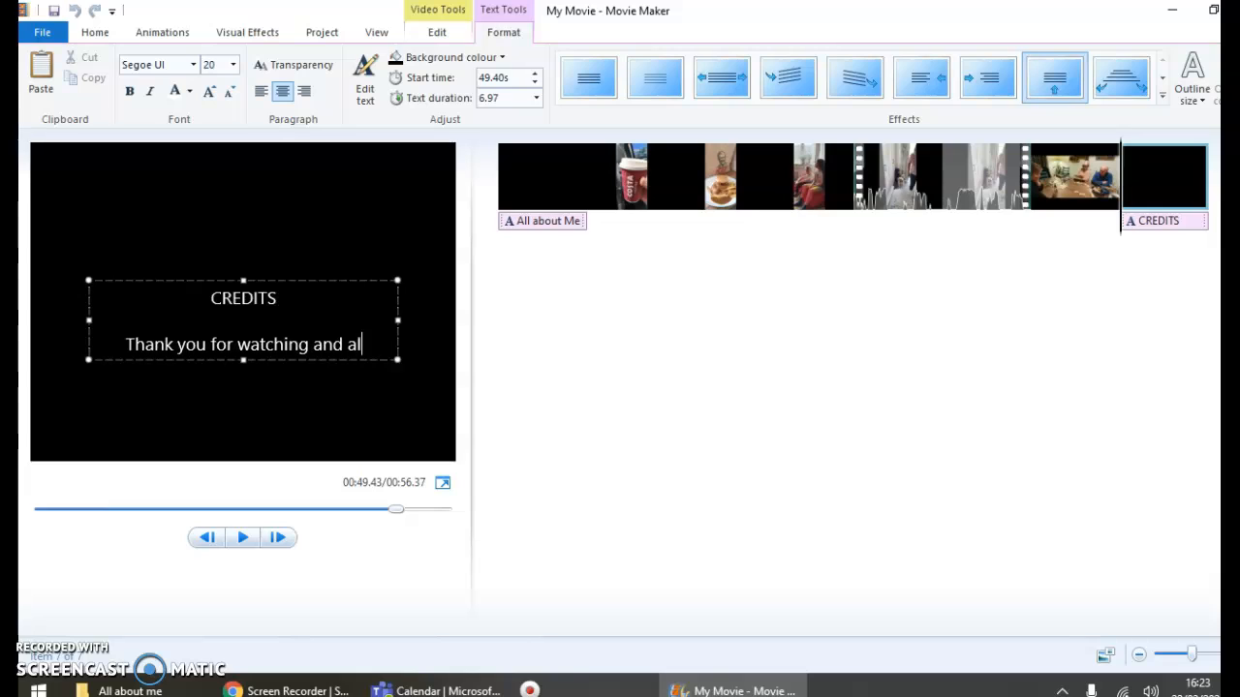
{"action": "type", "text": "l the peor"}
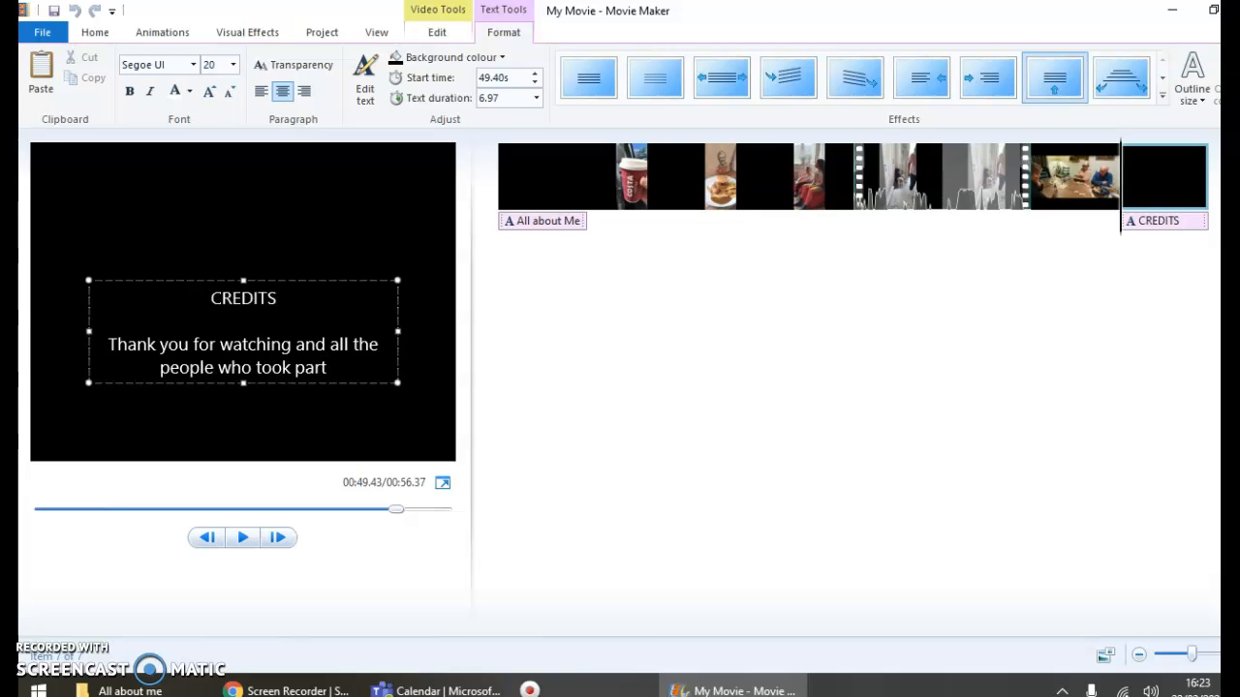
{"action": "left_click", "coordinate": [575, 317]}
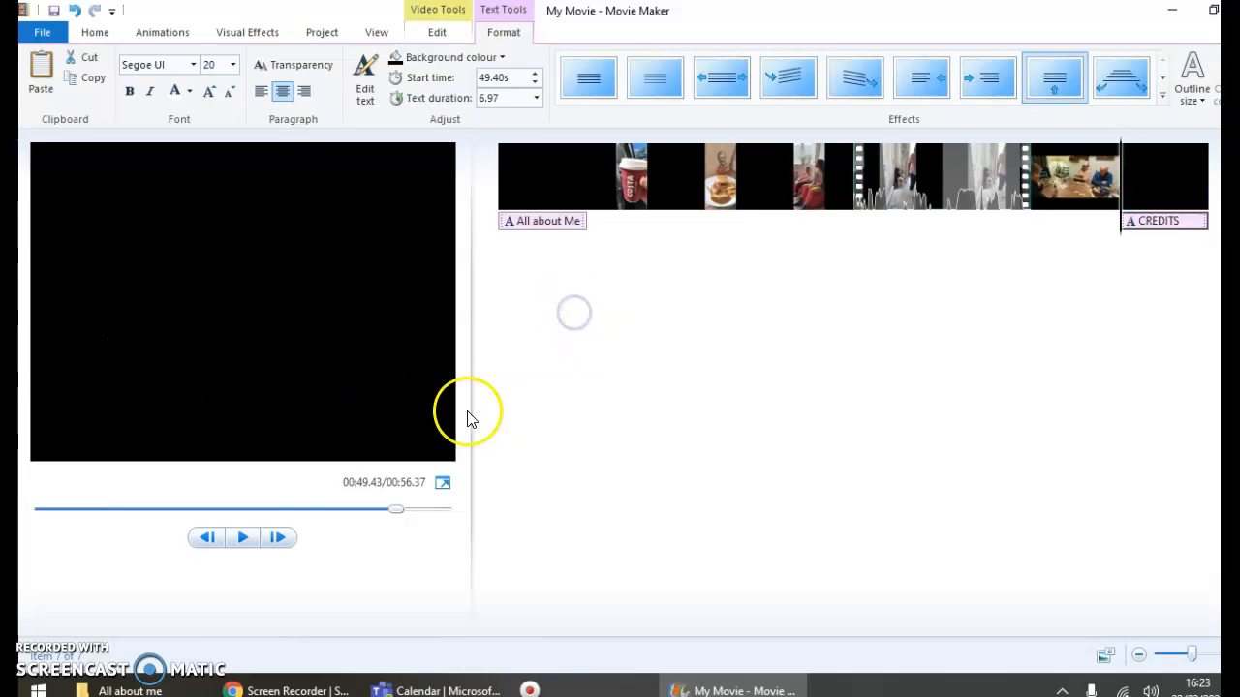
Step: Play the start of the credits, pause the preview and return to the title slide
{"action": "left_click", "coordinate": [243, 537]}
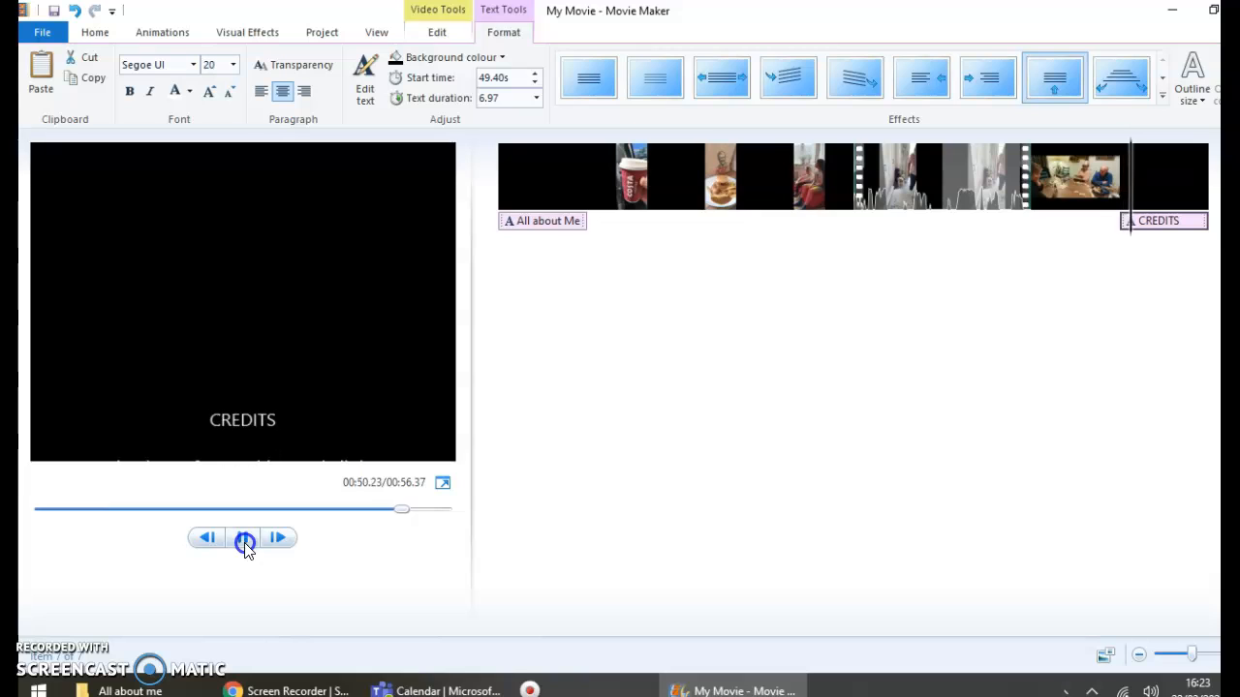
{"action": "left_click", "coordinate": [240, 541]}
{"action": "left_click", "coordinate": [548, 180]}
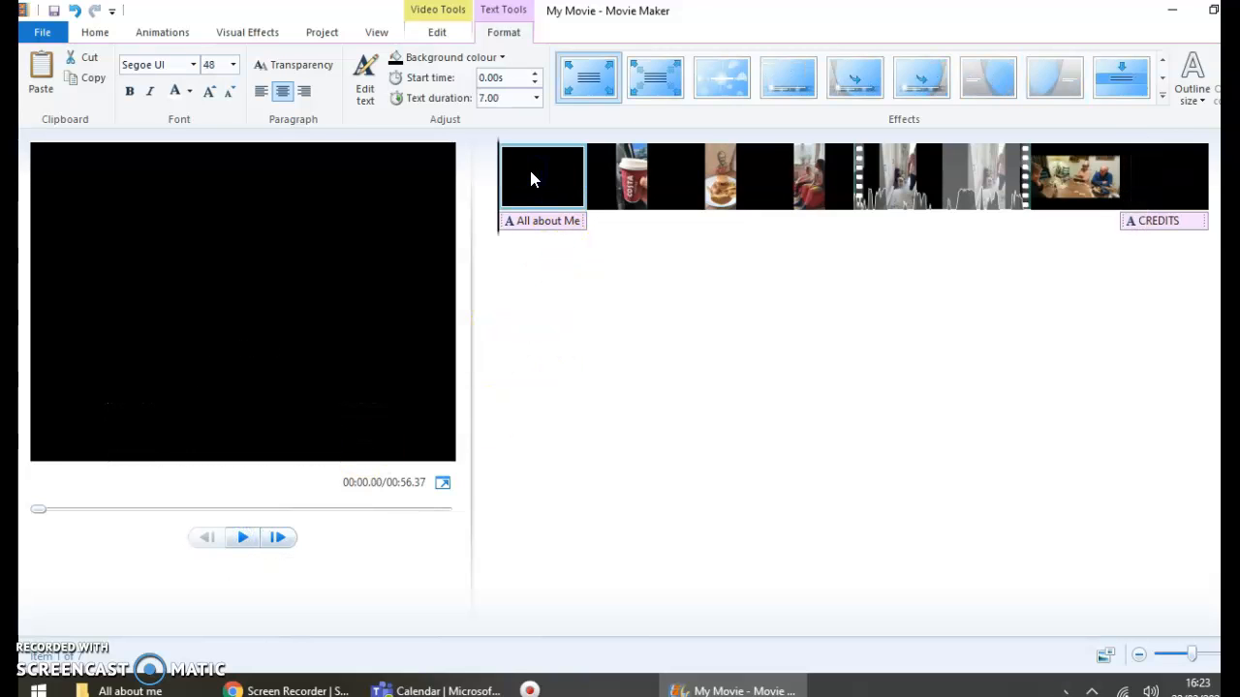
Step: Play the title slide to check its timing and set its duration to 3 seconds
{"action": "left_click", "coordinate": [241, 540]}
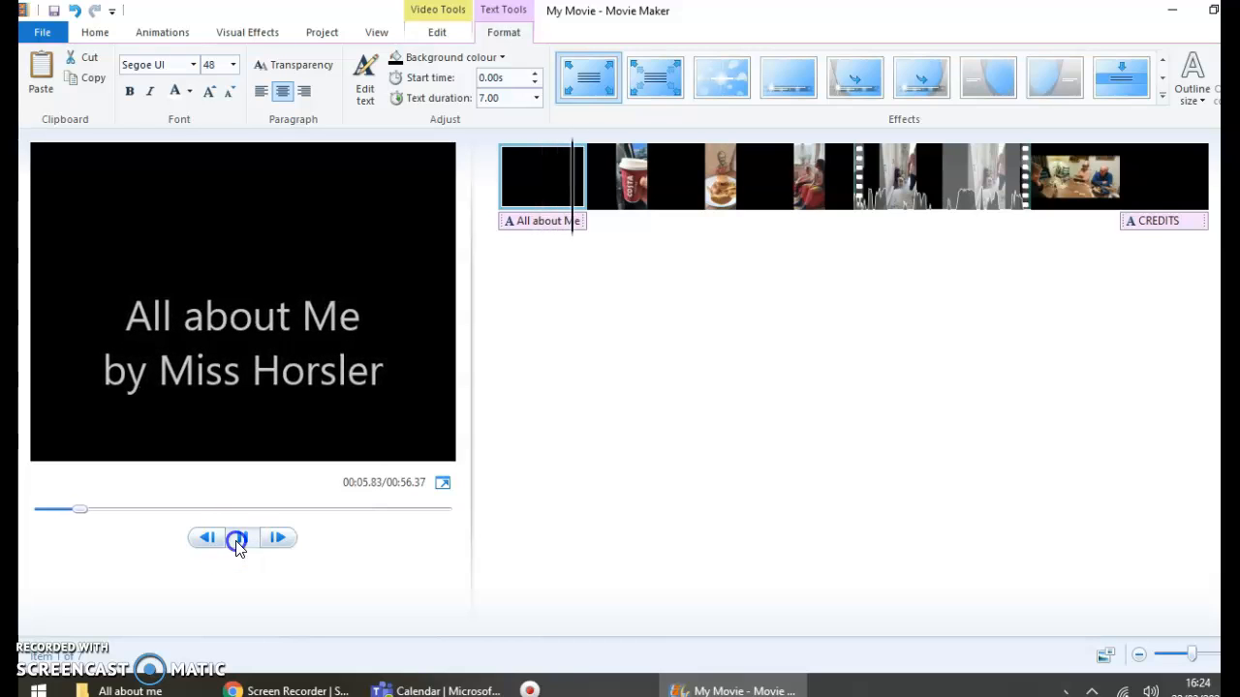
{"action": "left_click", "coordinate": [562, 184]}
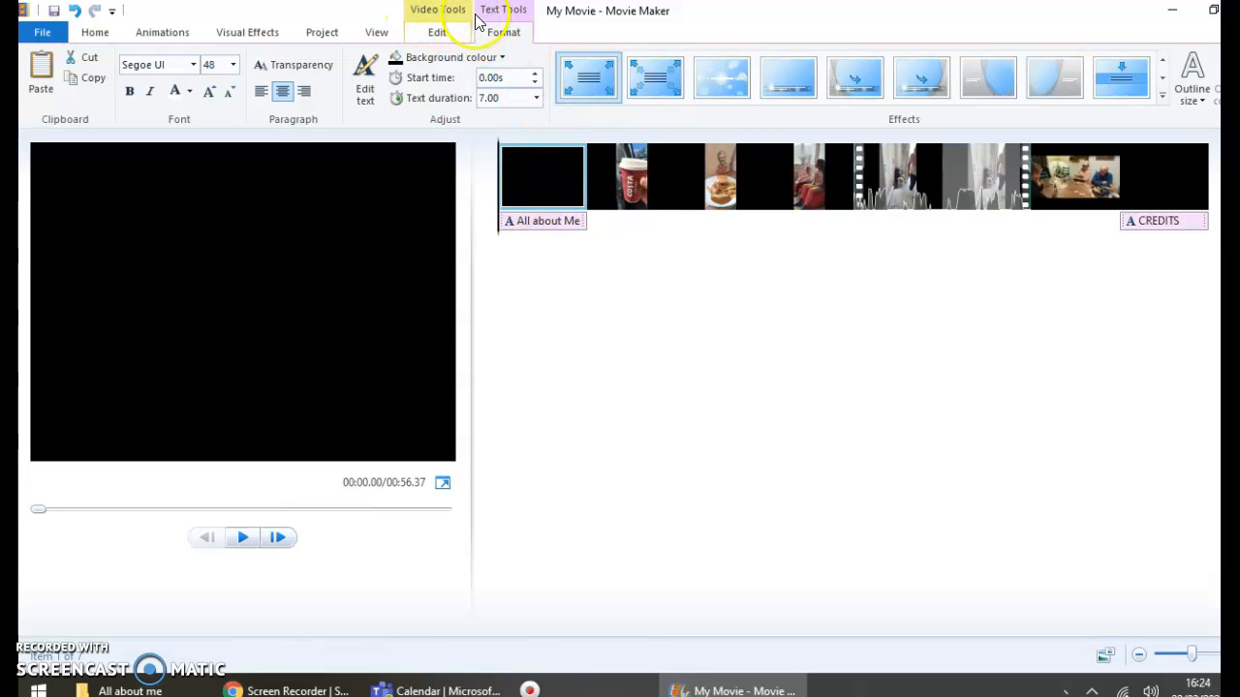
{"action": "left_click", "coordinate": [446, 38]}
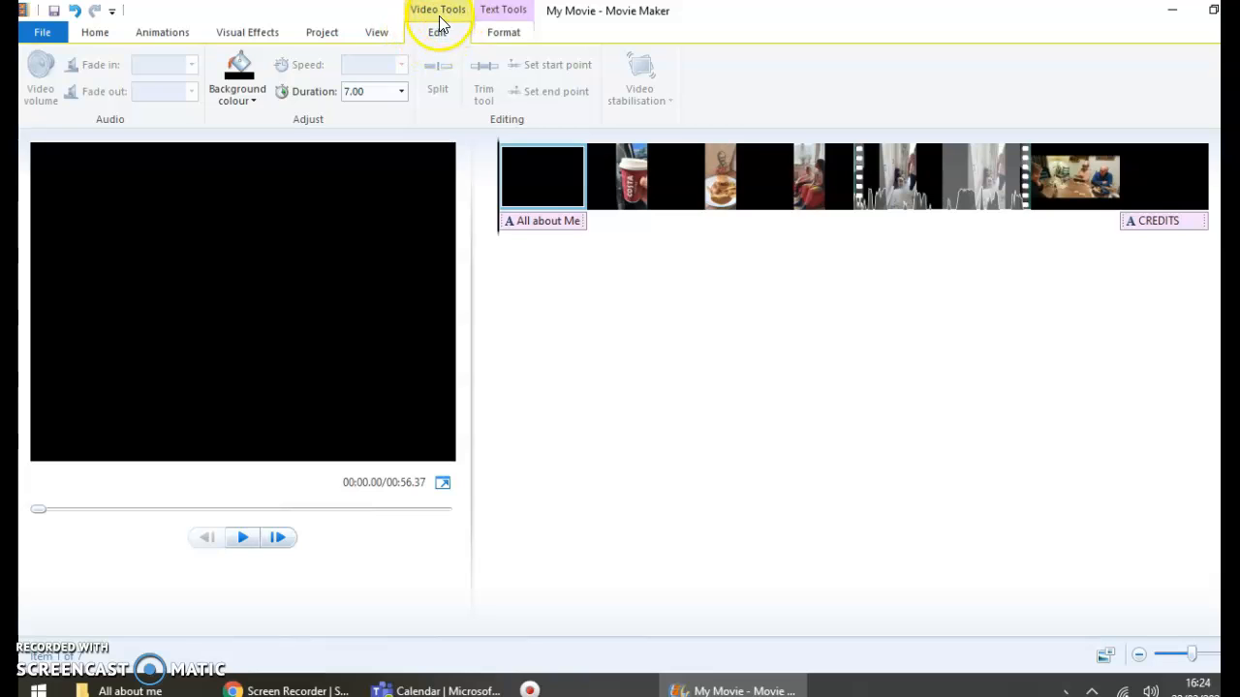
{"action": "left_click", "coordinate": [401, 93]}
Step: Set the duration of the coffee cup photo and the burger photo to 3 seconds each
{"action": "left_click", "coordinate": [620, 187]}
{"action": "left_click", "coordinate": [401, 93]}
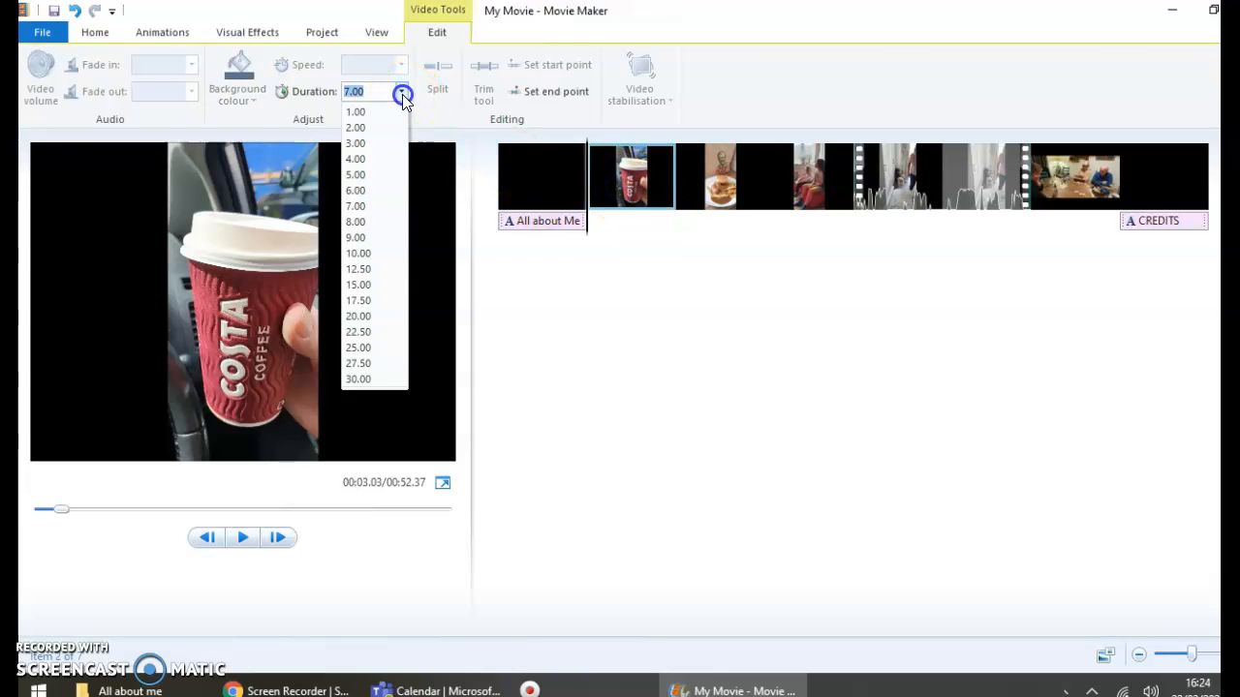
{"action": "left_click", "coordinate": [401, 91]}
{"action": "left_click", "coordinate": [706, 180]}
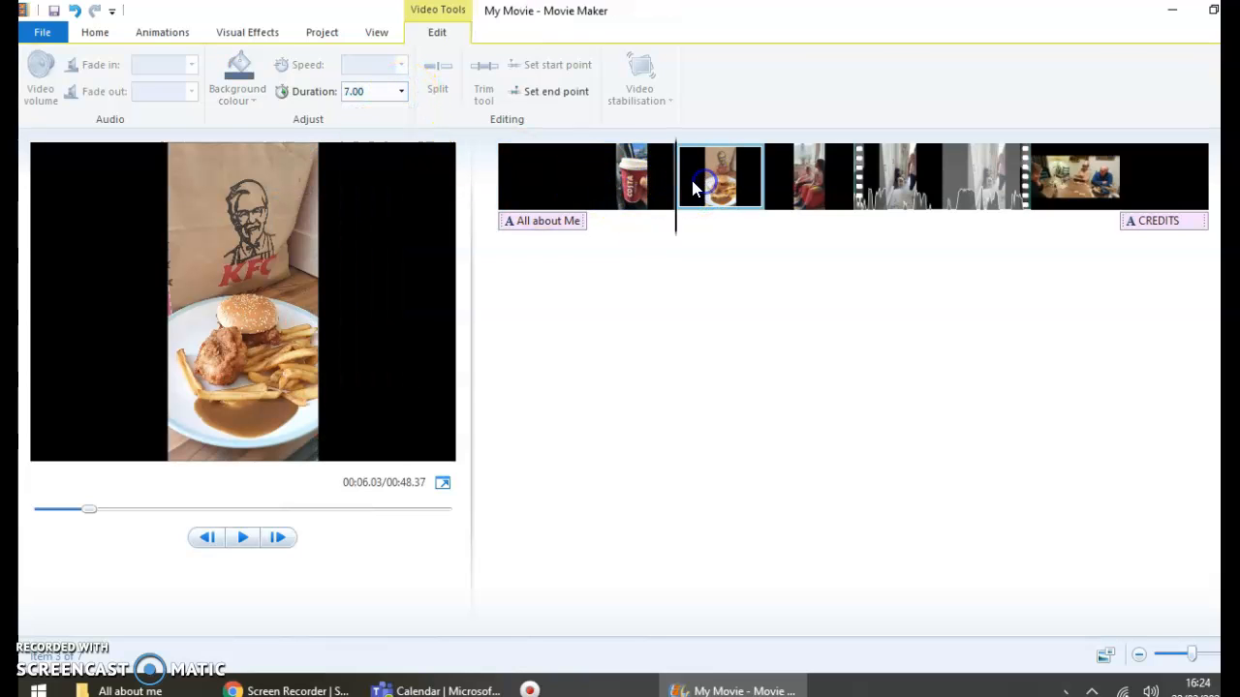
{"action": "left_click", "coordinate": [401, 91]}
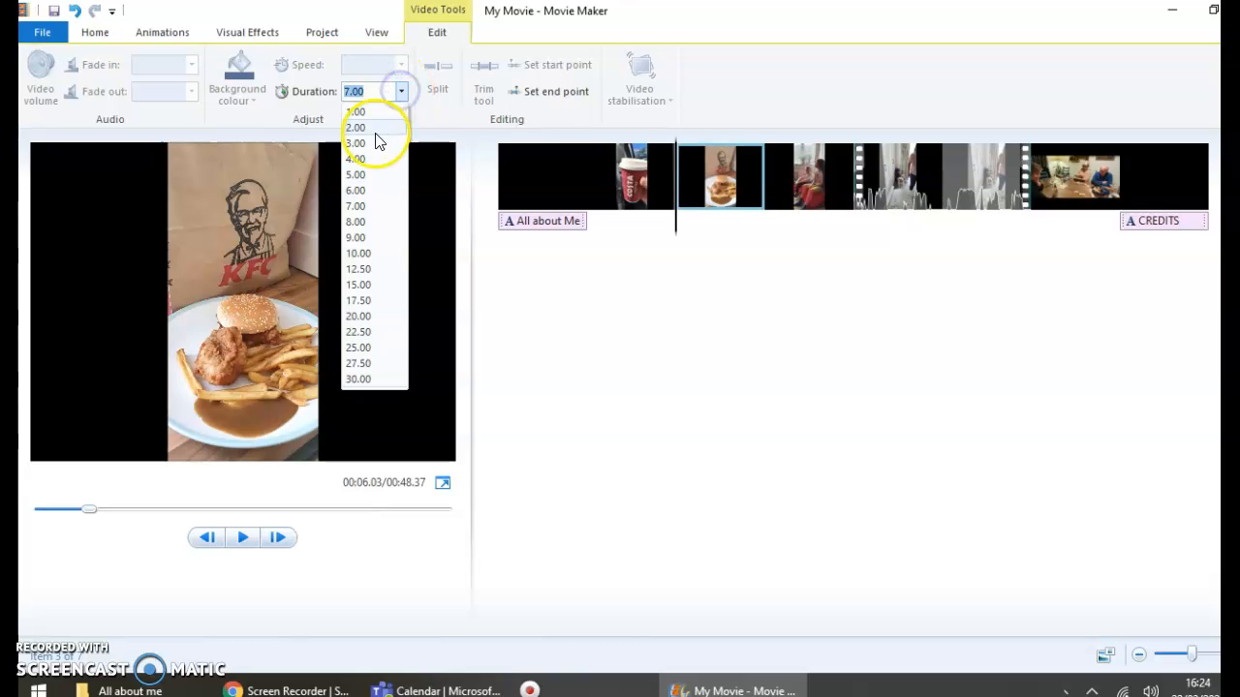
{"action": "left_click", "coordinate": [377, 143]}
Step: Set the duration of the seated children photo and the photo after the video to 3 seconds each
{"action": "left_click", "coordinate": [839, 178]}
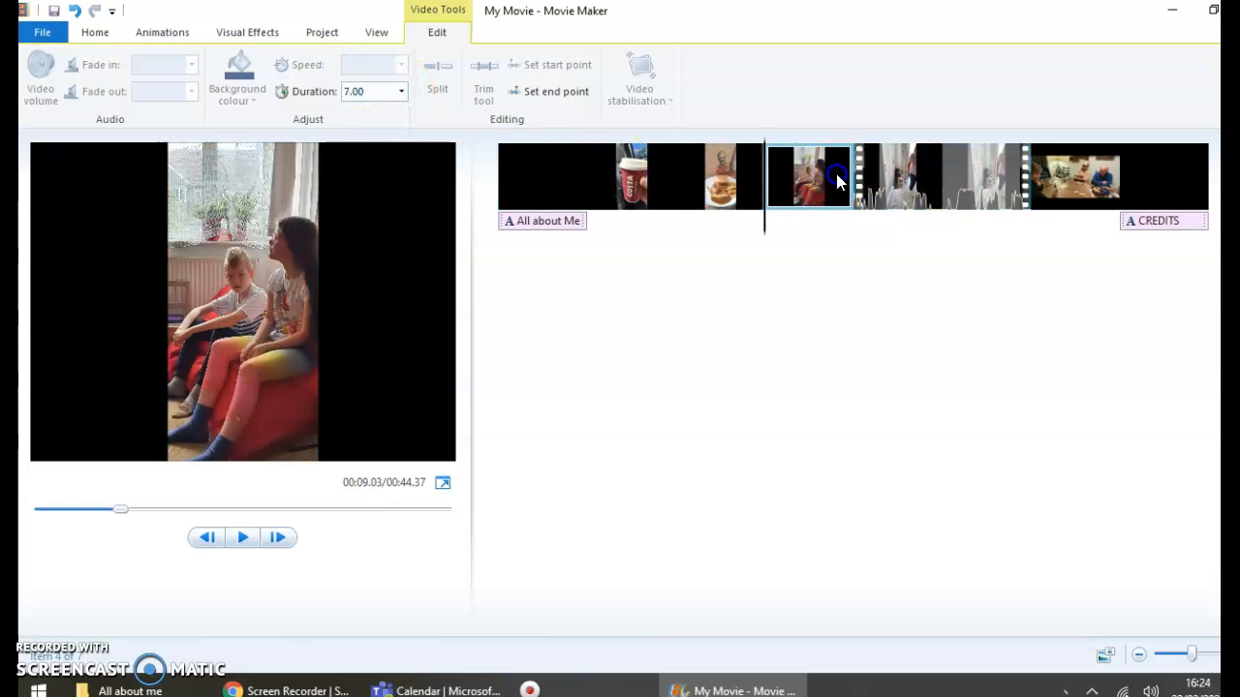
{"action": "left_click", "coordinate": [401, 91]}
{"action": "left_click", "coordinate": [374, 143]}
{"action": "left_click", "coordinate": [860, 162]}
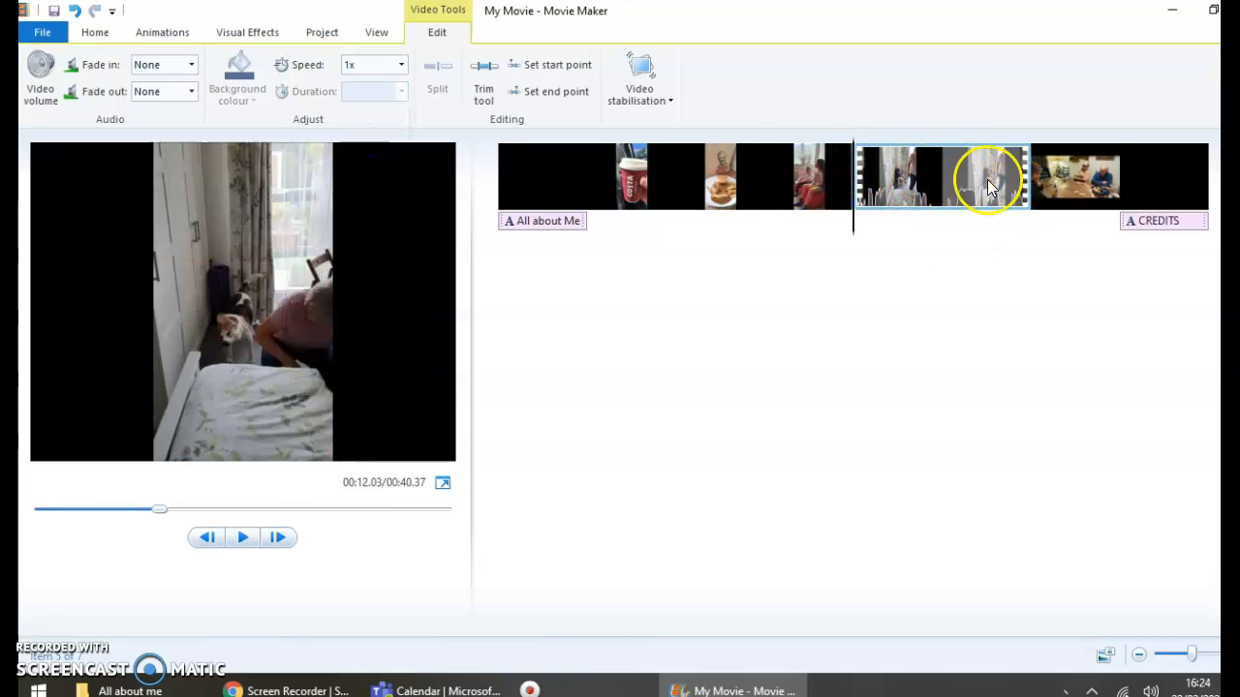
{"action": "left_click", "coordinate": [1076, 178]}
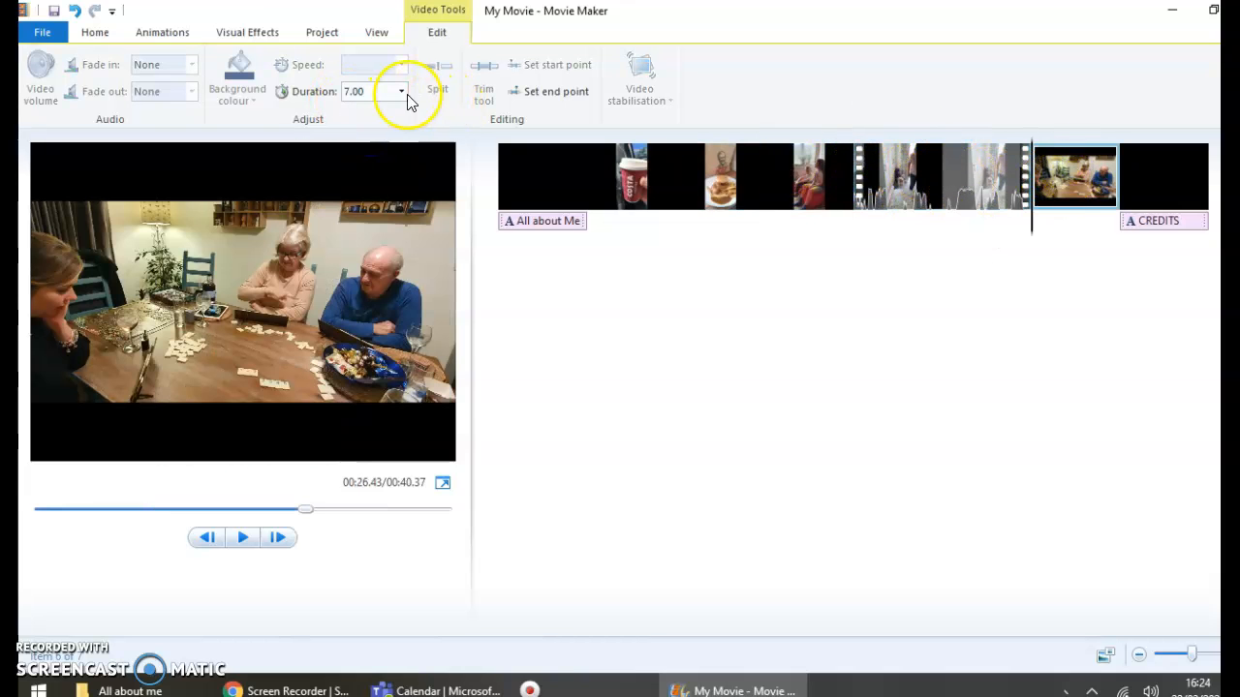
{"action": "left_click", "coordinate": [402, 93]}
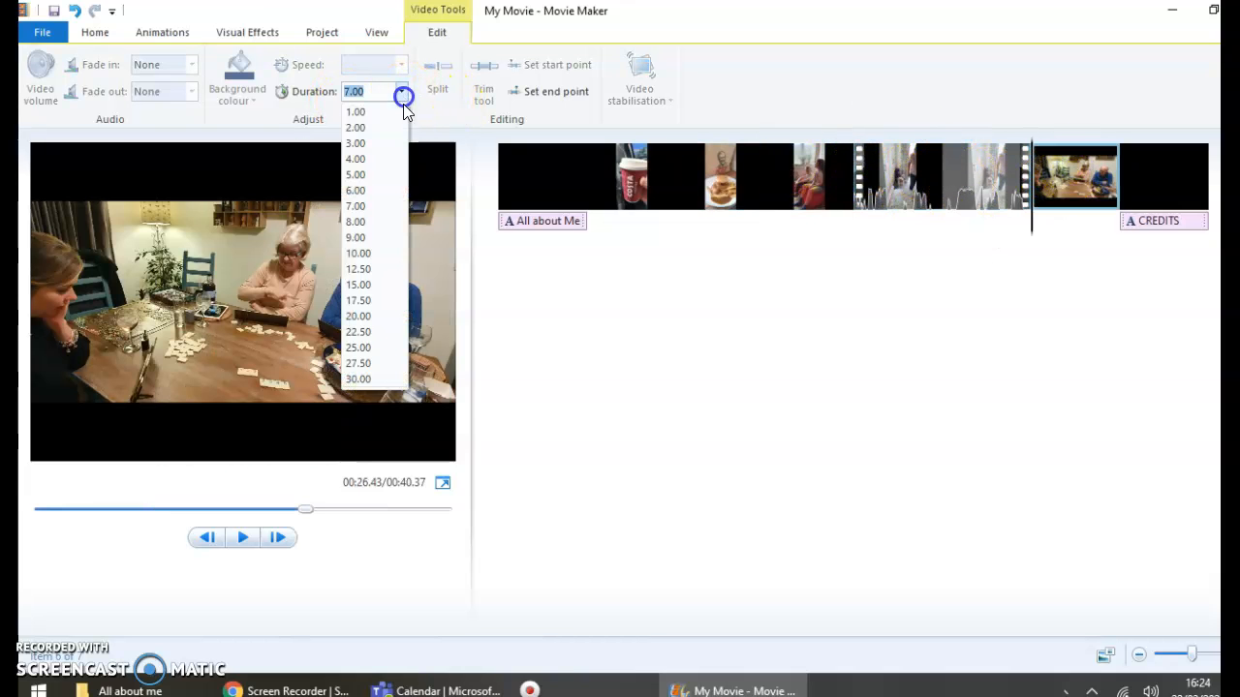
{"action": "left_click", "coordinate": [692, 172]}
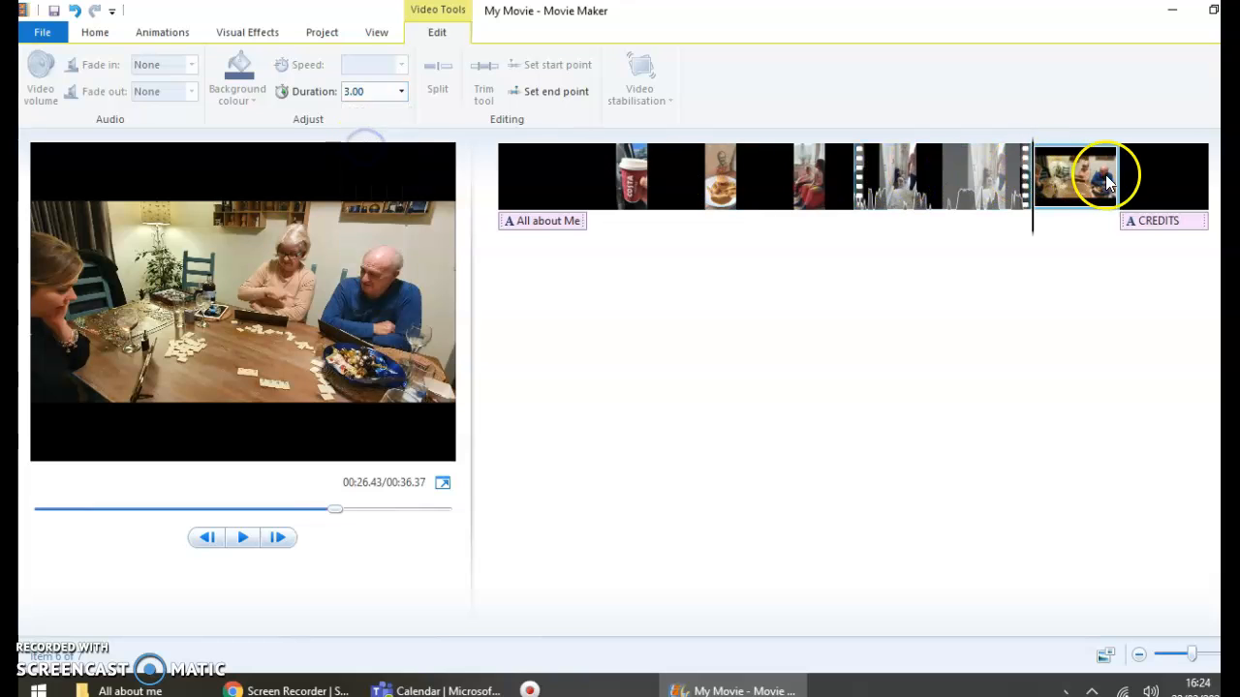
Step: Set the credits slide's duration to 4 seconds and return to the title slide
{"action": "left_click", "coordinate": [1172, 177]}
{"action": "left_click", "coordinate": [400, 93]}
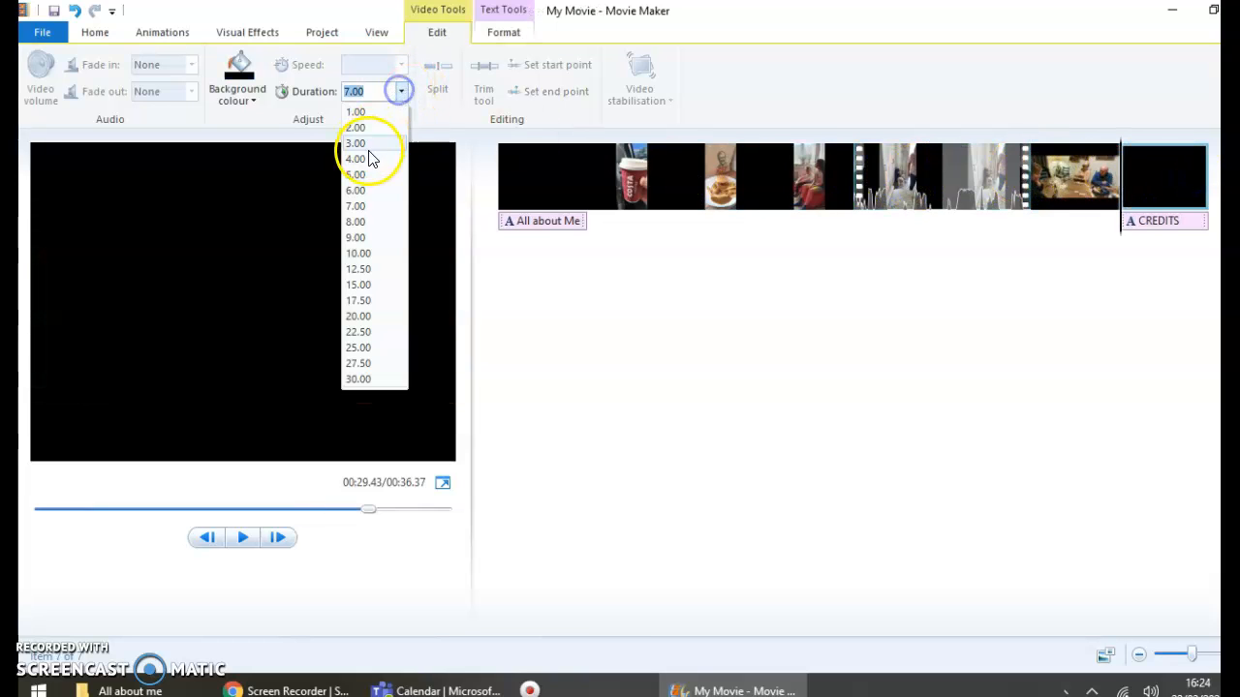
{"action": "left_click", "coordinate": [364, 158]}
{"action": "left_click", "coordinate": [573, 170]}
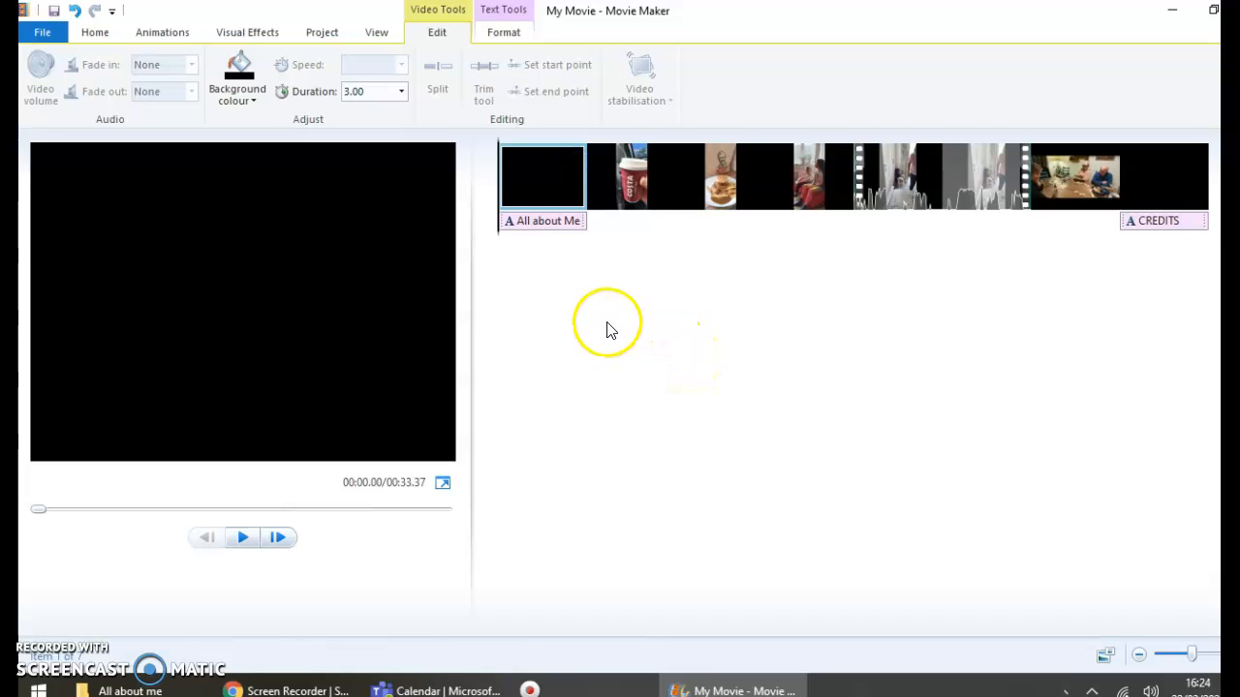
Step: Preview how the coffee cup photo changes to the burger photo, and return to the coffee cup photo
{"action": "left_click", "coordinate": [94, 34]}
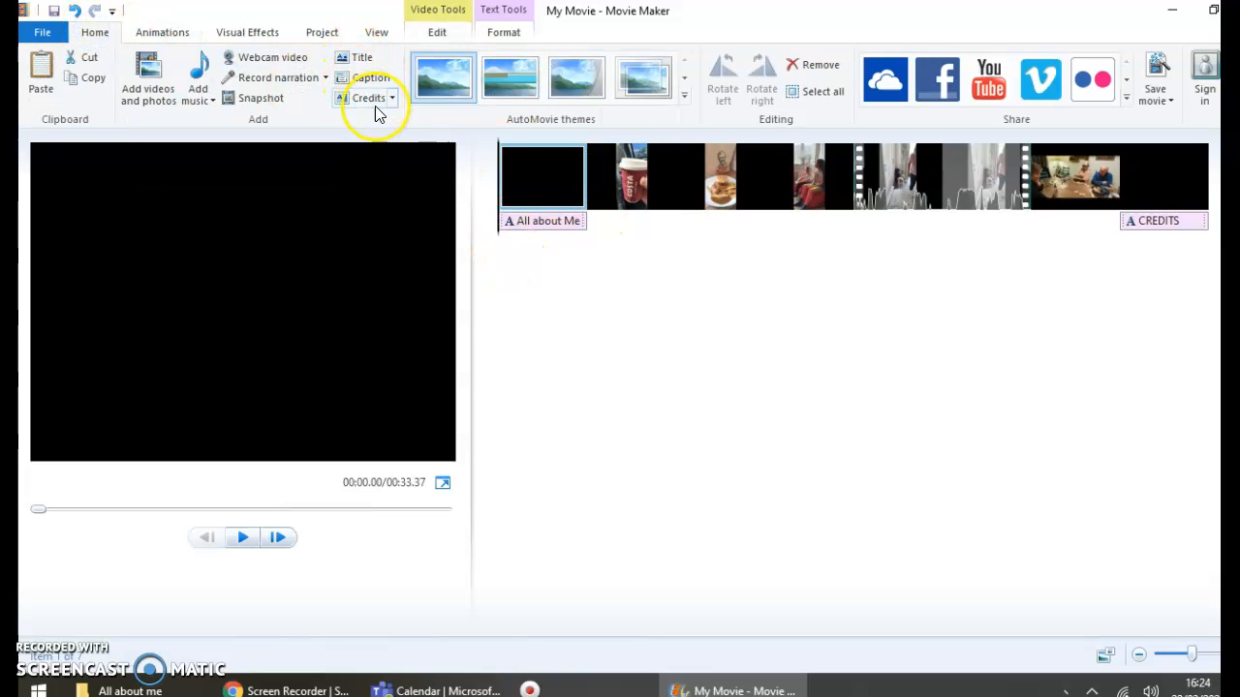
{"action": "left_click", "coordinate": [629, 176]}
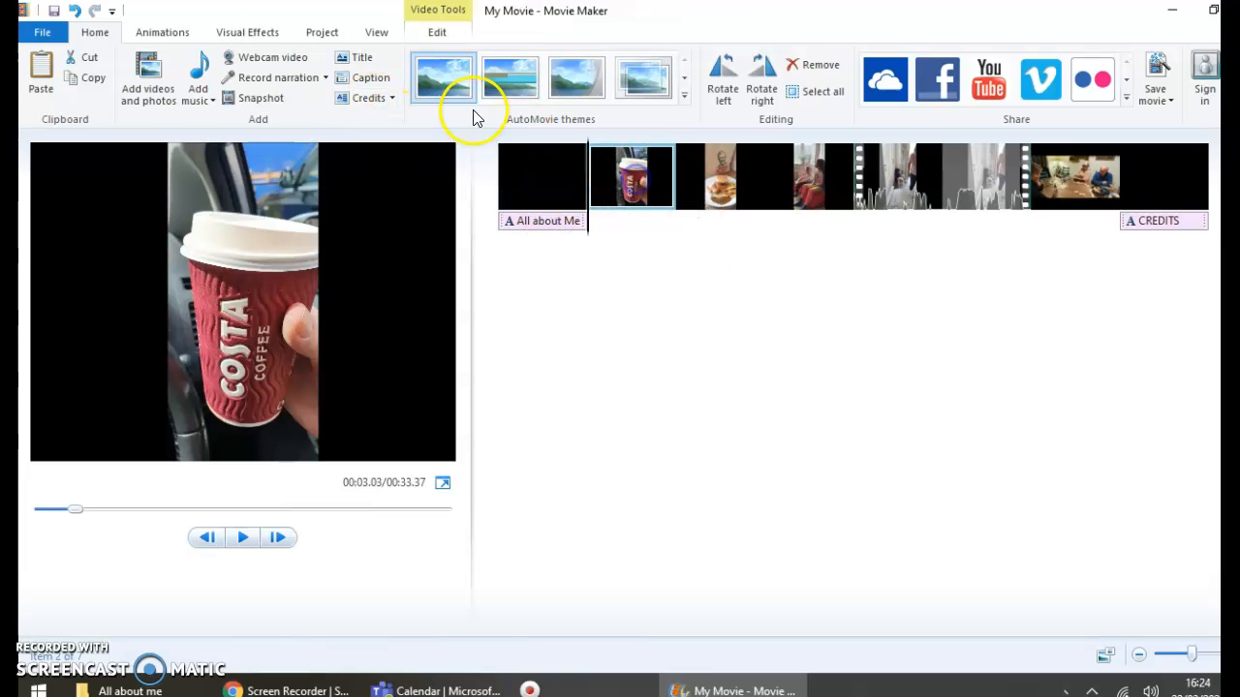
{"action": "left_click", "coordinate": [431, 29]}
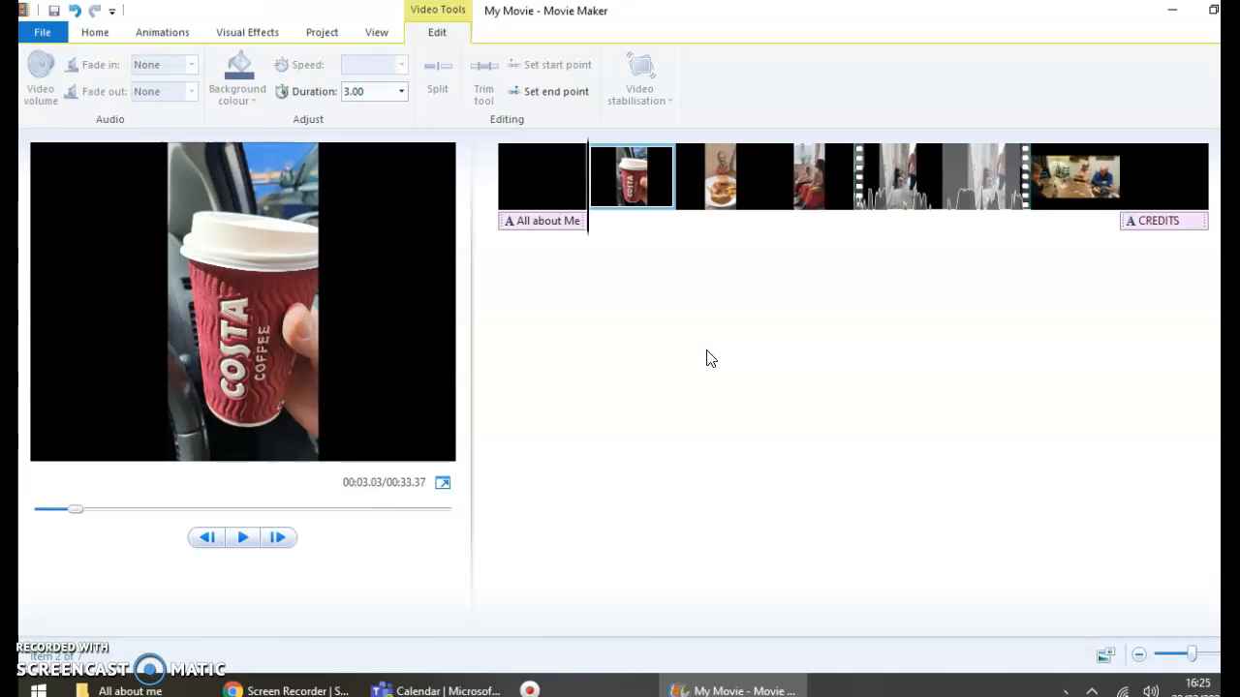
{"action": "left_click", "coordinate": [97, 32]}
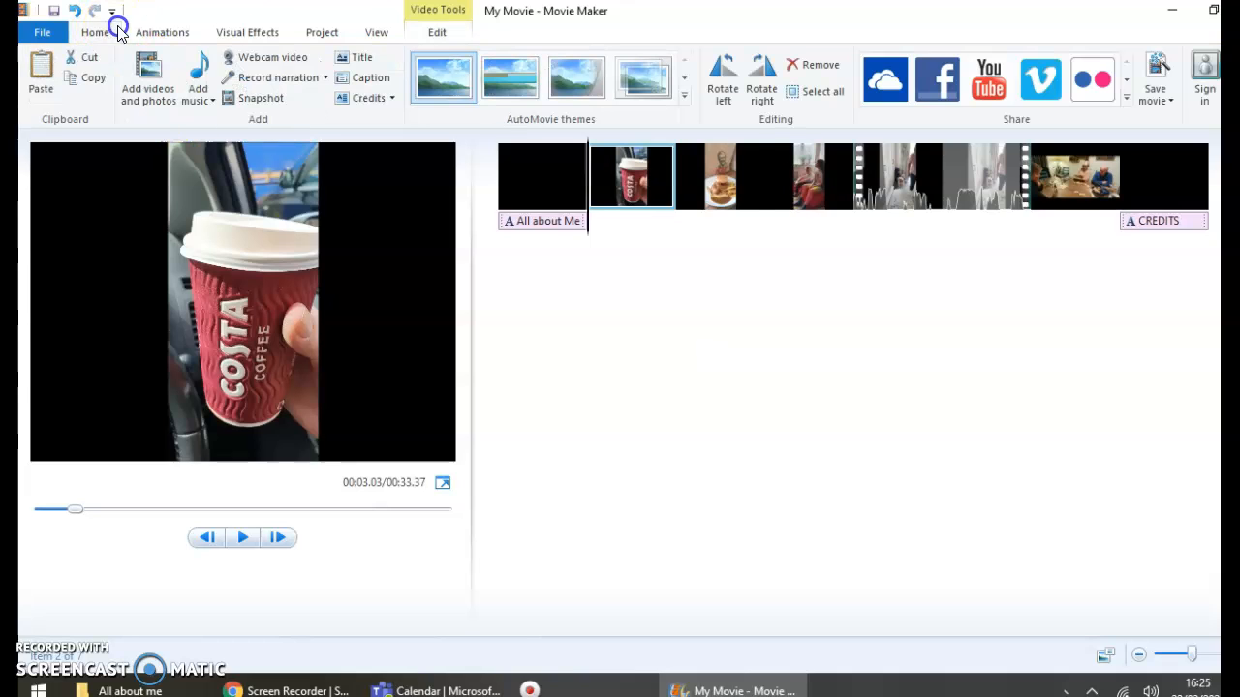
{"action": "left_click", "coordinate": [616, 175]}
{"action": "left_click", "coordinate": [721, 184]}
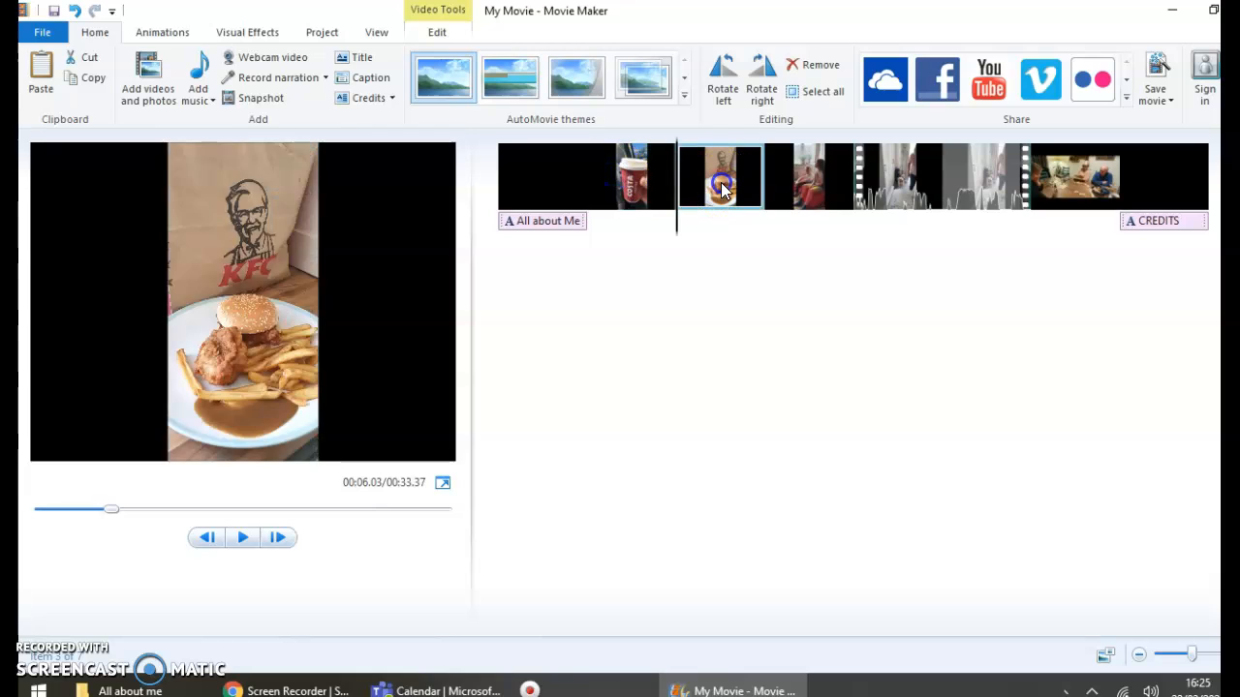
{"action": "left_click", "coordinate": [621, 185]}
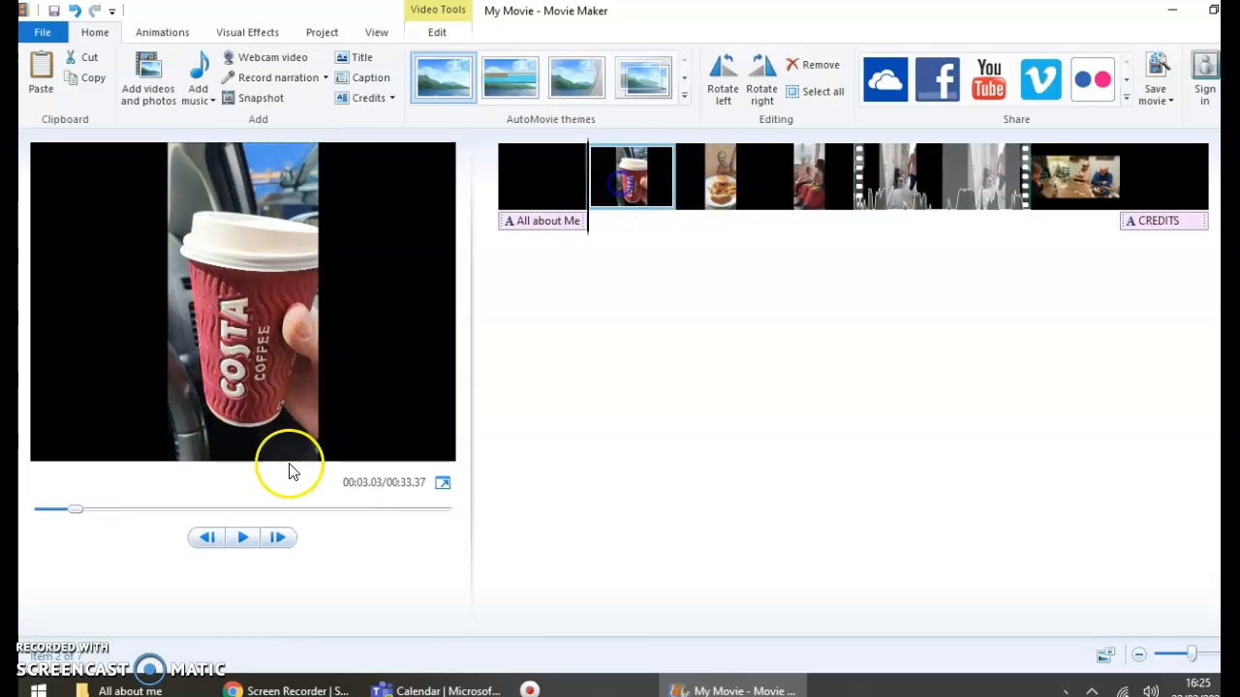
{"action": "left_click", "coordinate": [240, 539]}
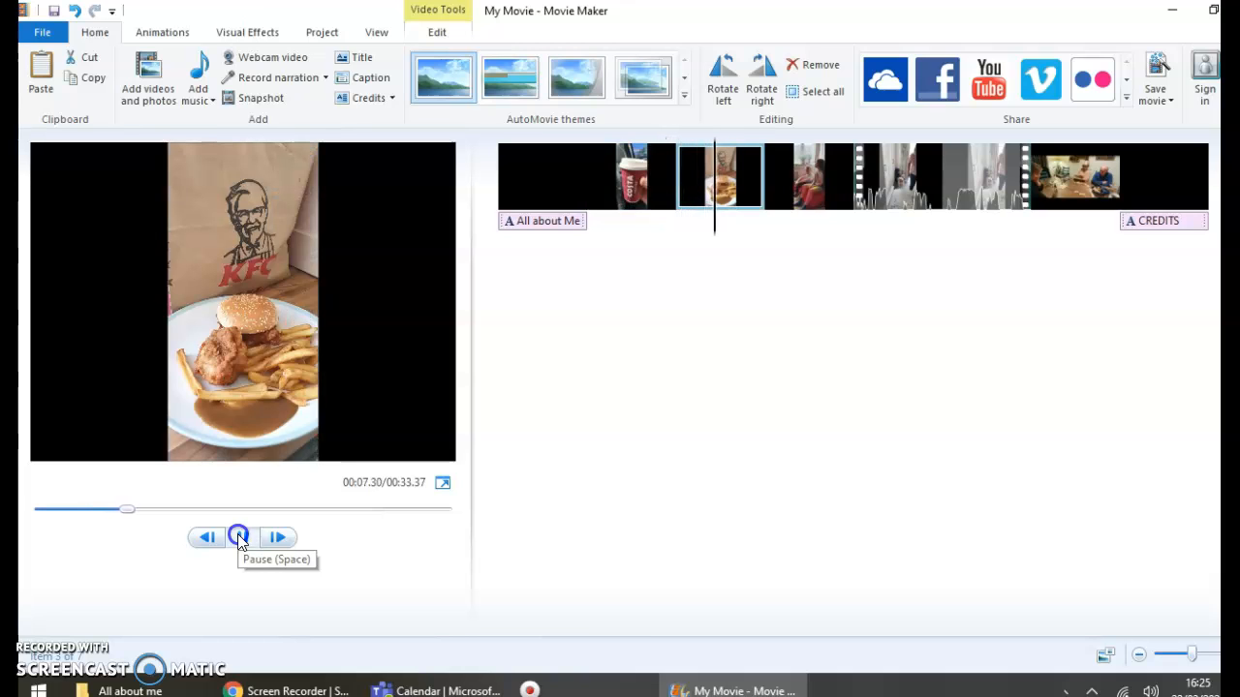
{"action": "left_click", "coordinate": [631, 181]}
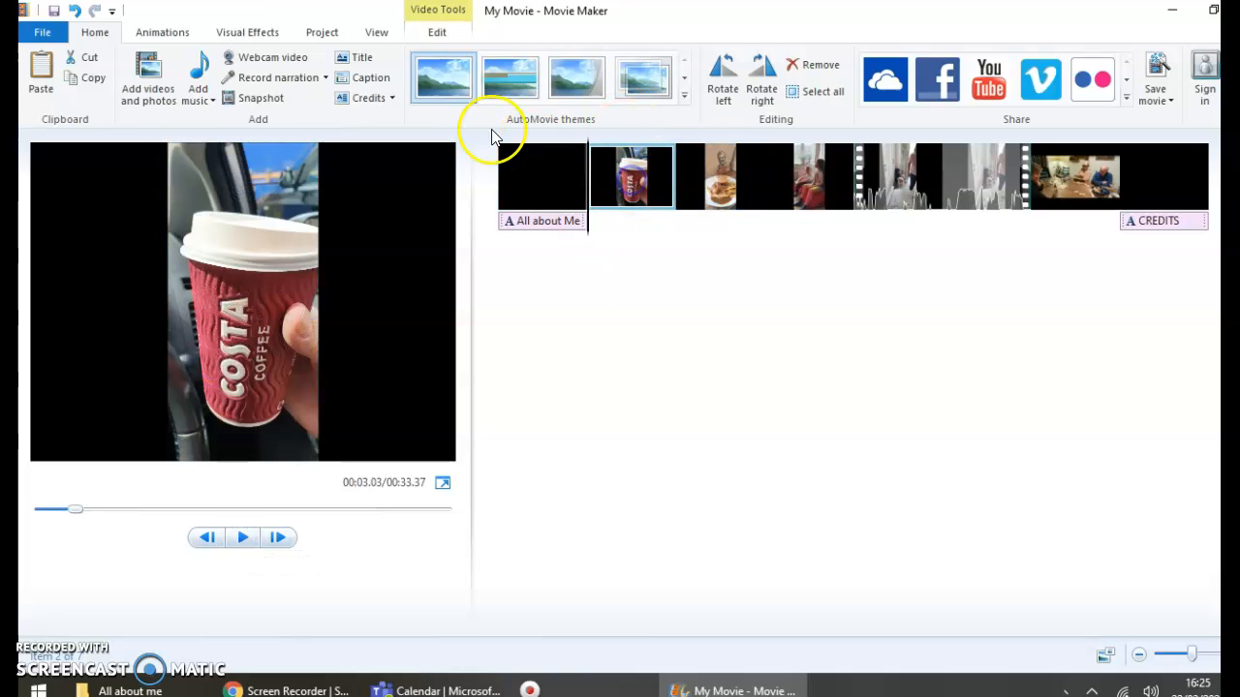
Step: Try diagonal transitions on the coffee cup photo and apply the star transition from Patterns and Shapes
{"action": "left_click", "coordinate": [190, 35]}
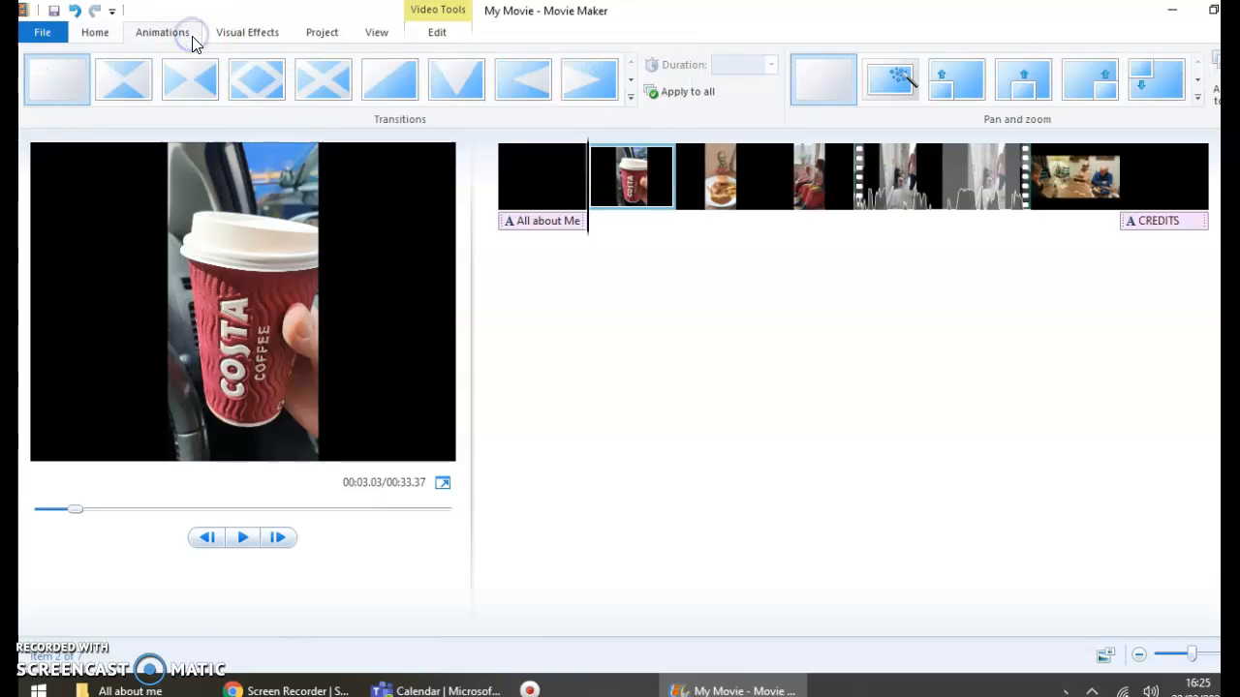
{"action": "left_click", "coordinate": [263, 93]}
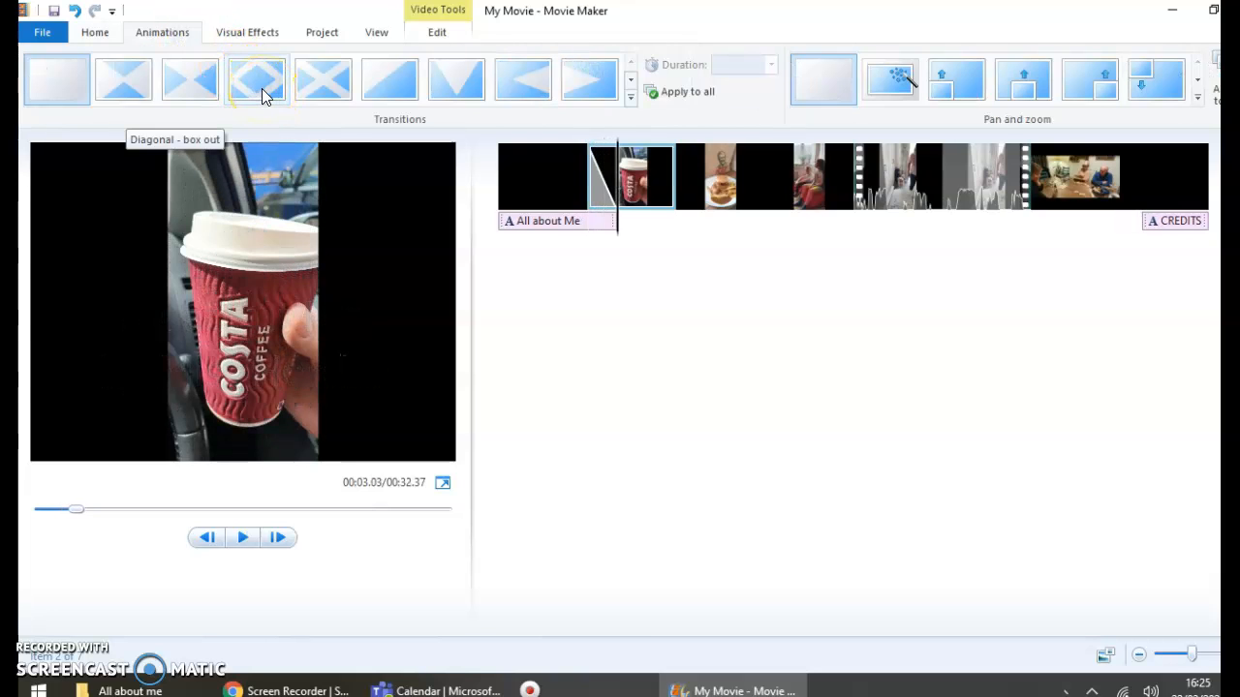
{"action": "left_click", "coordinate": [315, 91]}
{"action": "left_click", "coordinate": [387, 91]}
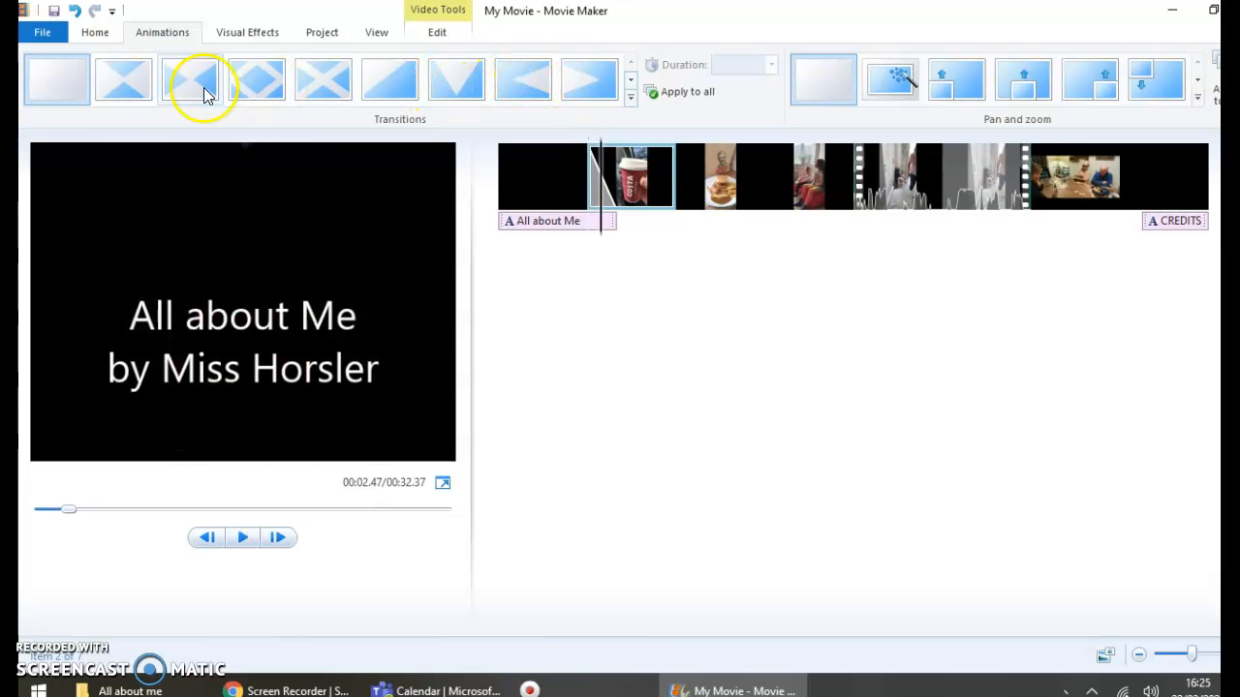
{"action": "left_click", "coordinate": [631, 99]}
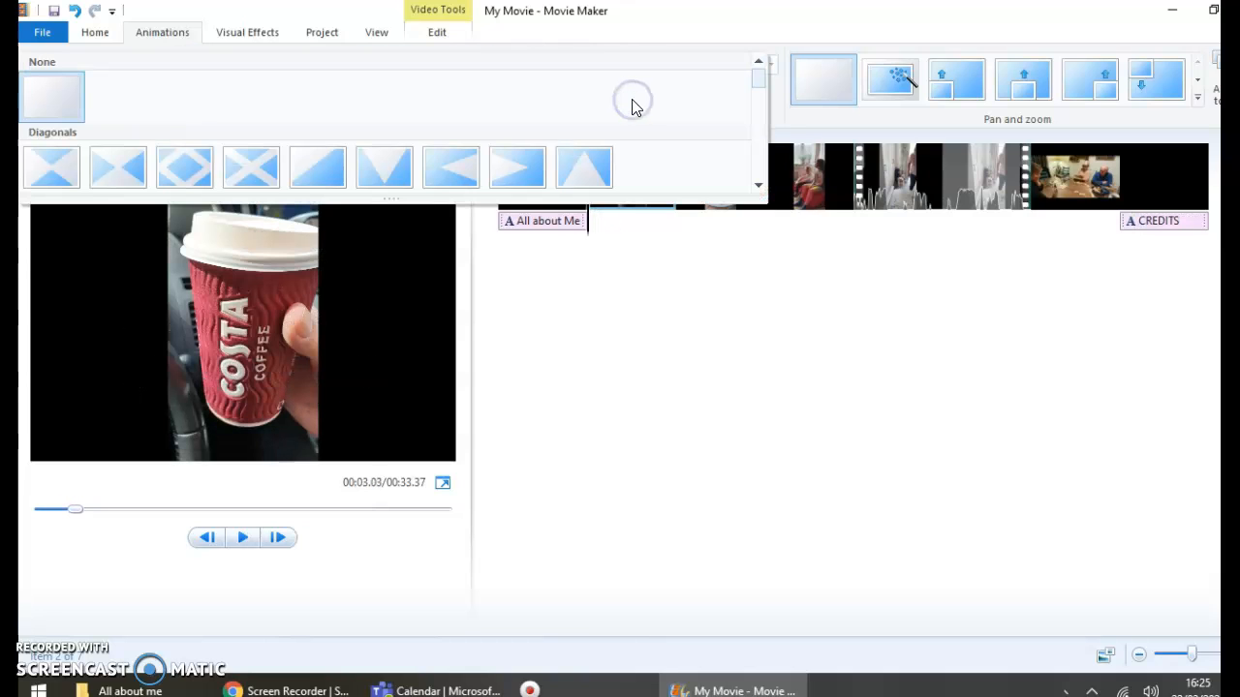
{"action": "left_click", "coordinate": [757, 185]}
{"action": "left_click", "coordinate": [758, 185]}
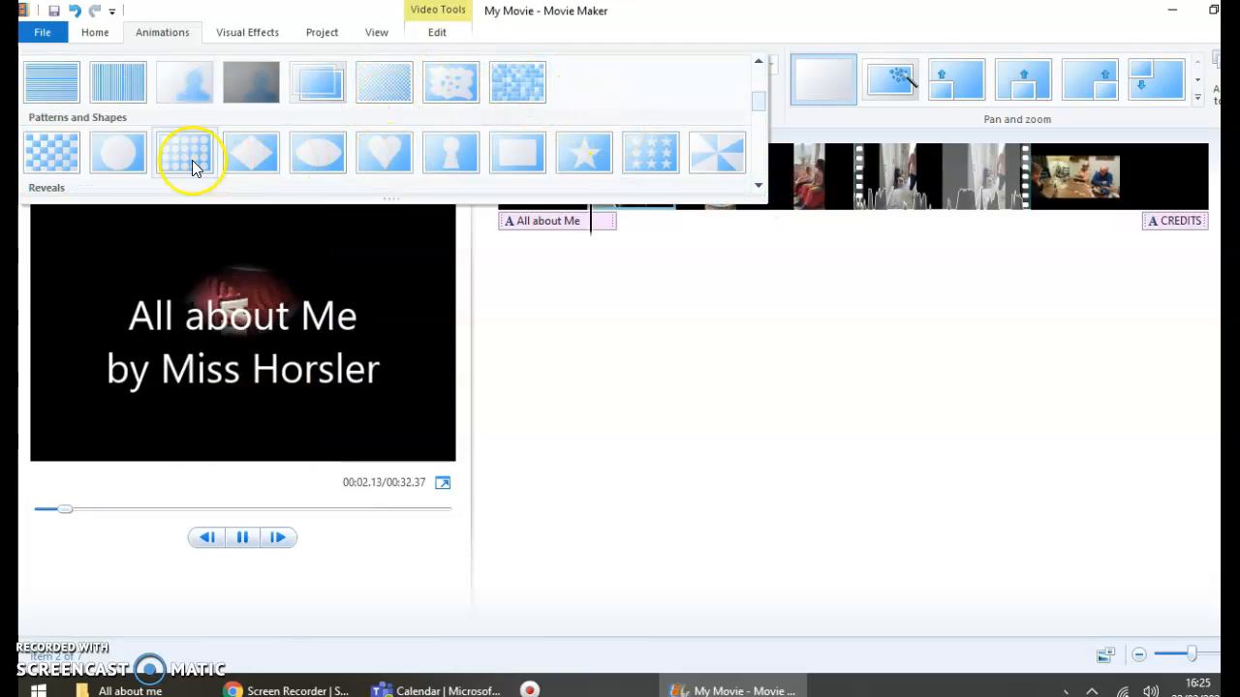
{"action": "left_click", "coordinate": [595, 162]}
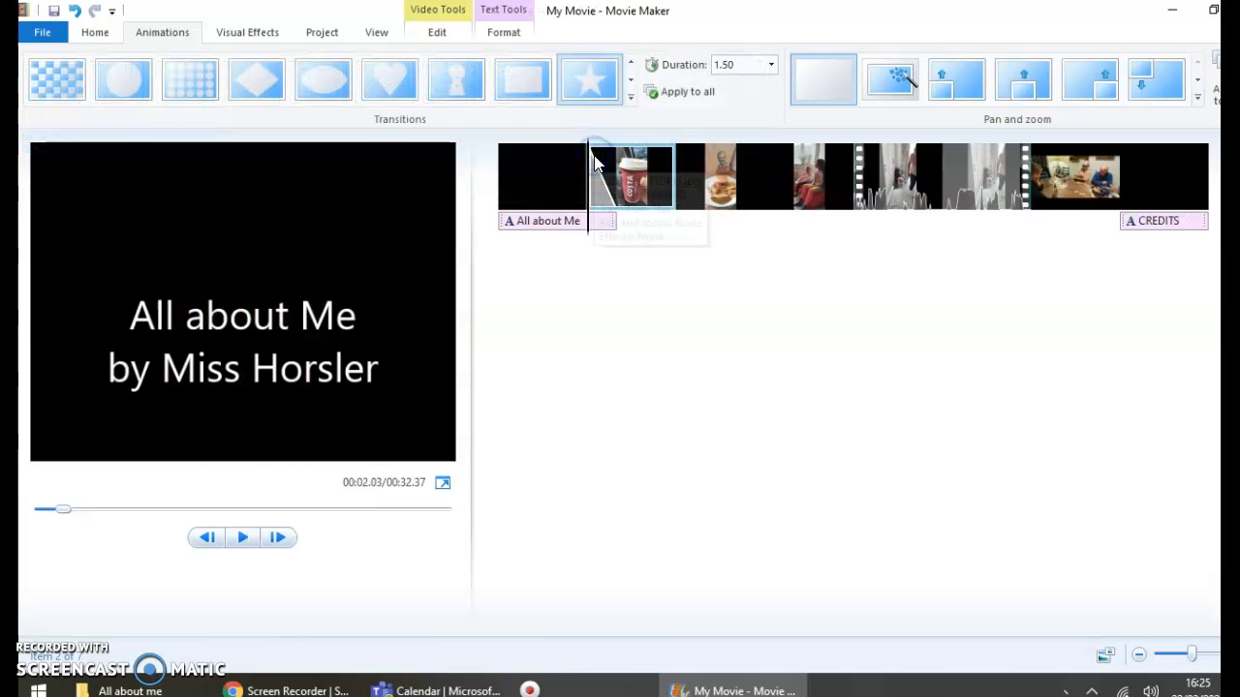
Step: Apply the pinwheel-shaped transition from Patterns and Shapes to all clips, and preview it up to the burger photo
{"action": "left_click", "coordinate": [630, 98]}
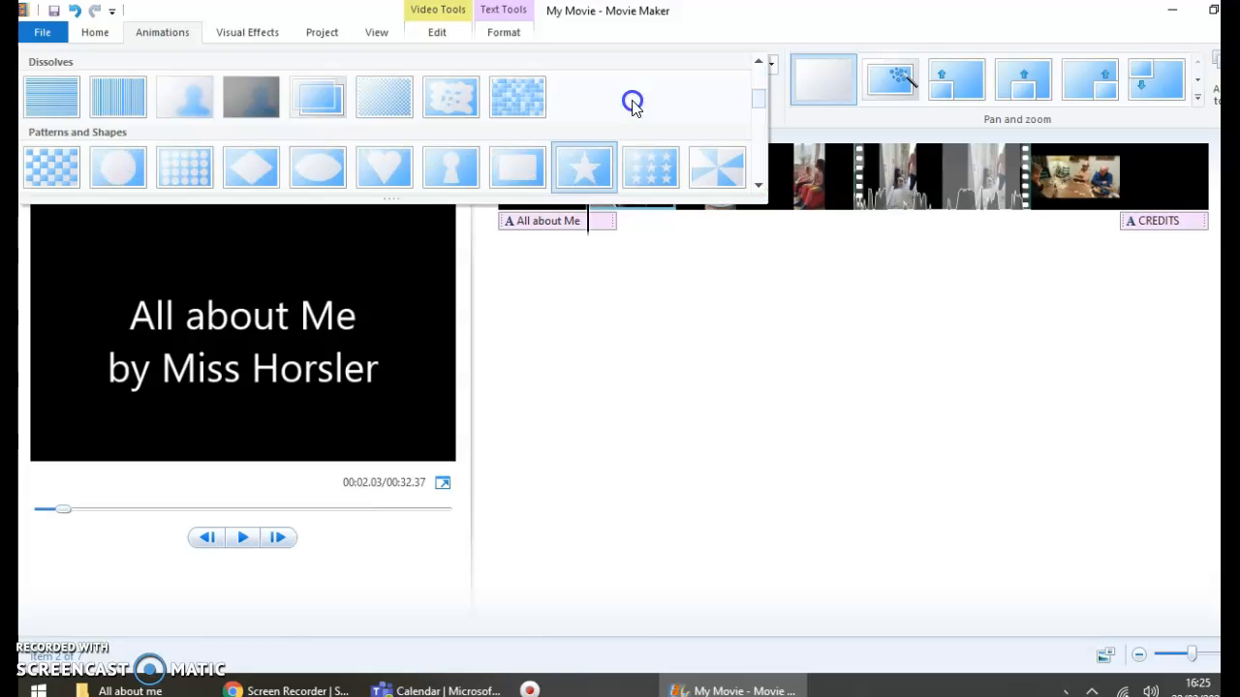
{"action": "left_click", "coordinate": [732, 175]}
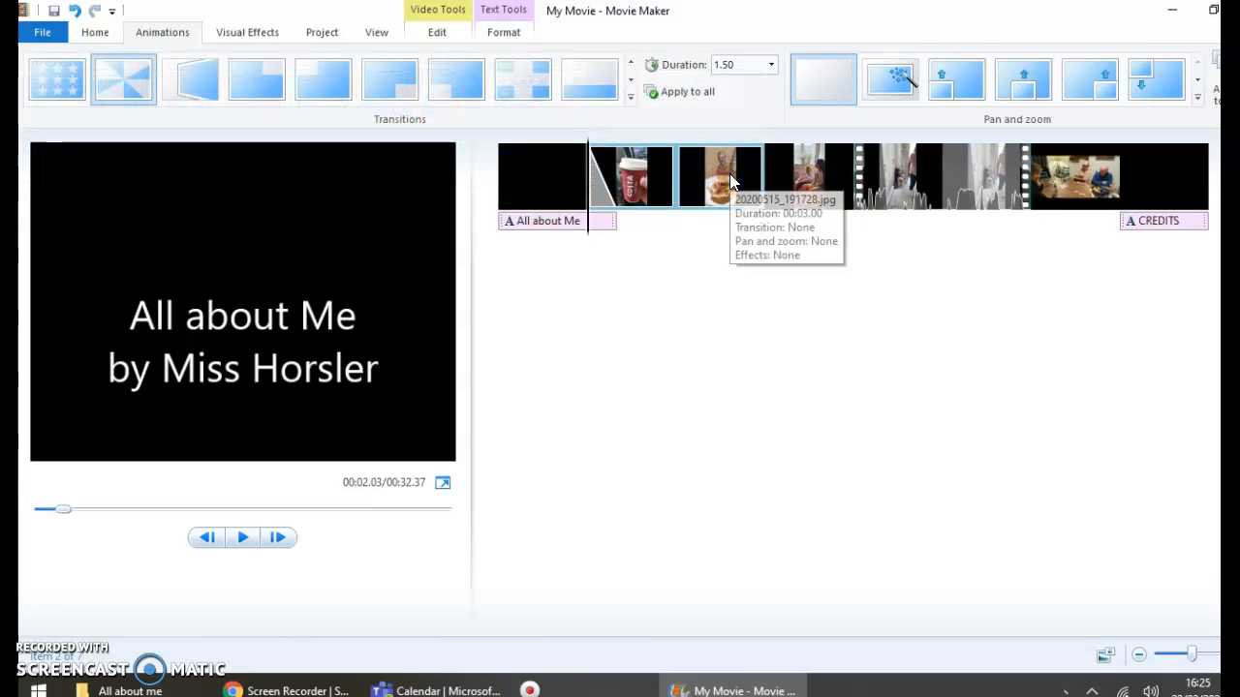
{"action": "left_click", "coordinate": [675, 97]}
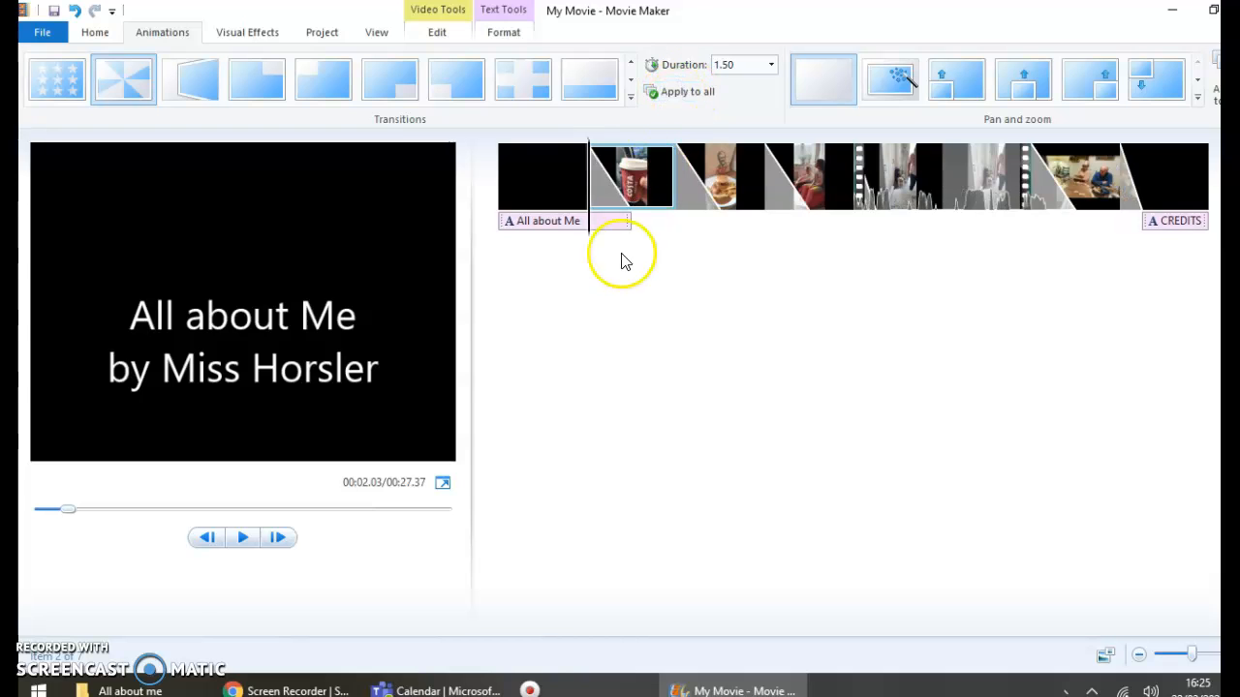
{"action": "left_click", "coordinate": [244, 538]}
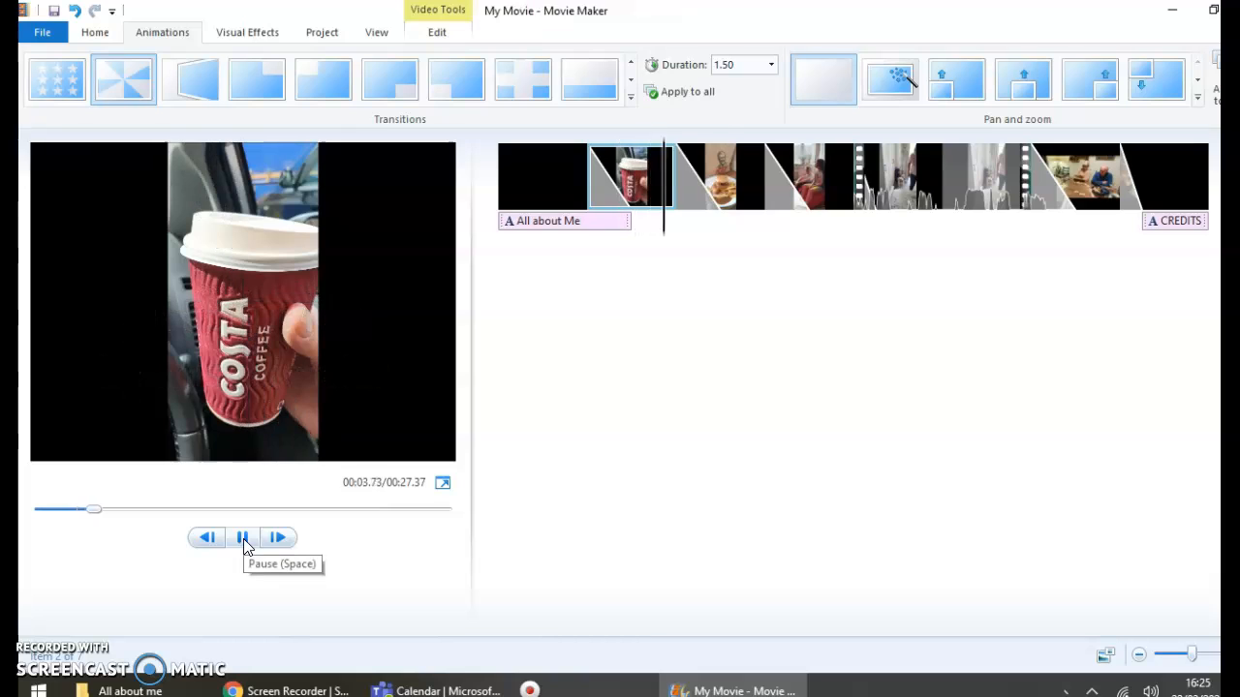
{"action": "left_click", "coordinate": [243, 540]}
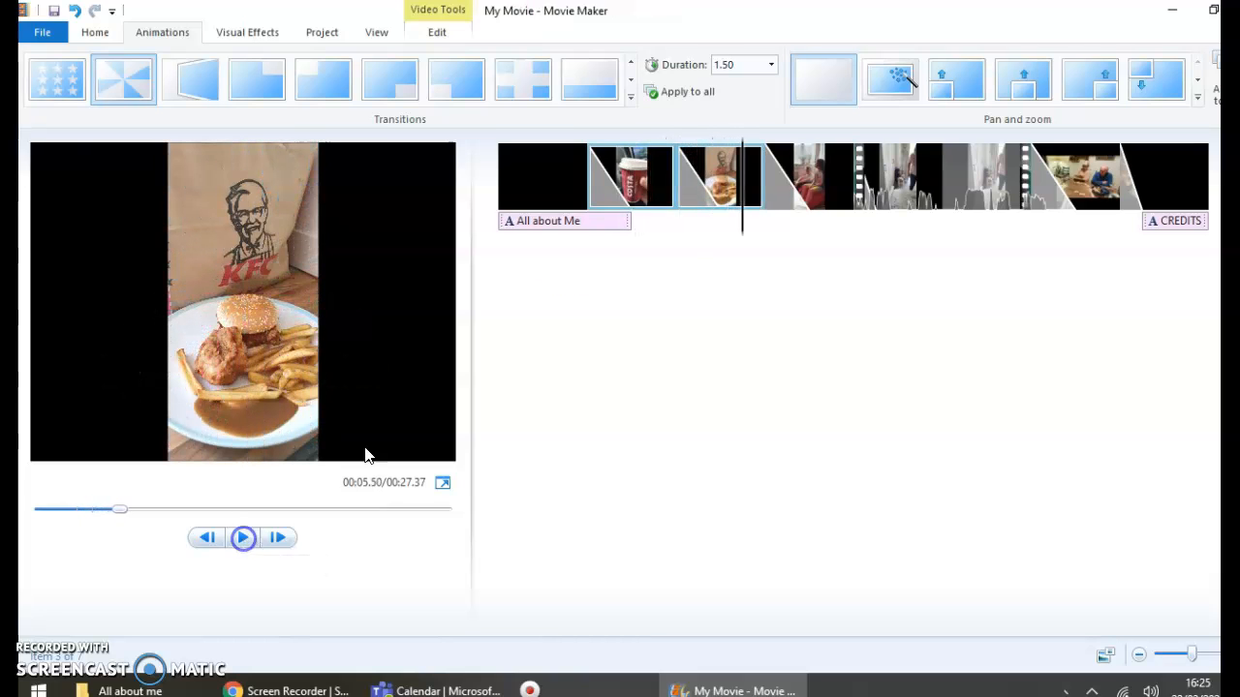
Step: Apply the heart transition from Patterns and Shapes to all clips, and preview it on the burger photo
{"action": "left_click", "coordinate": [630, 97]}
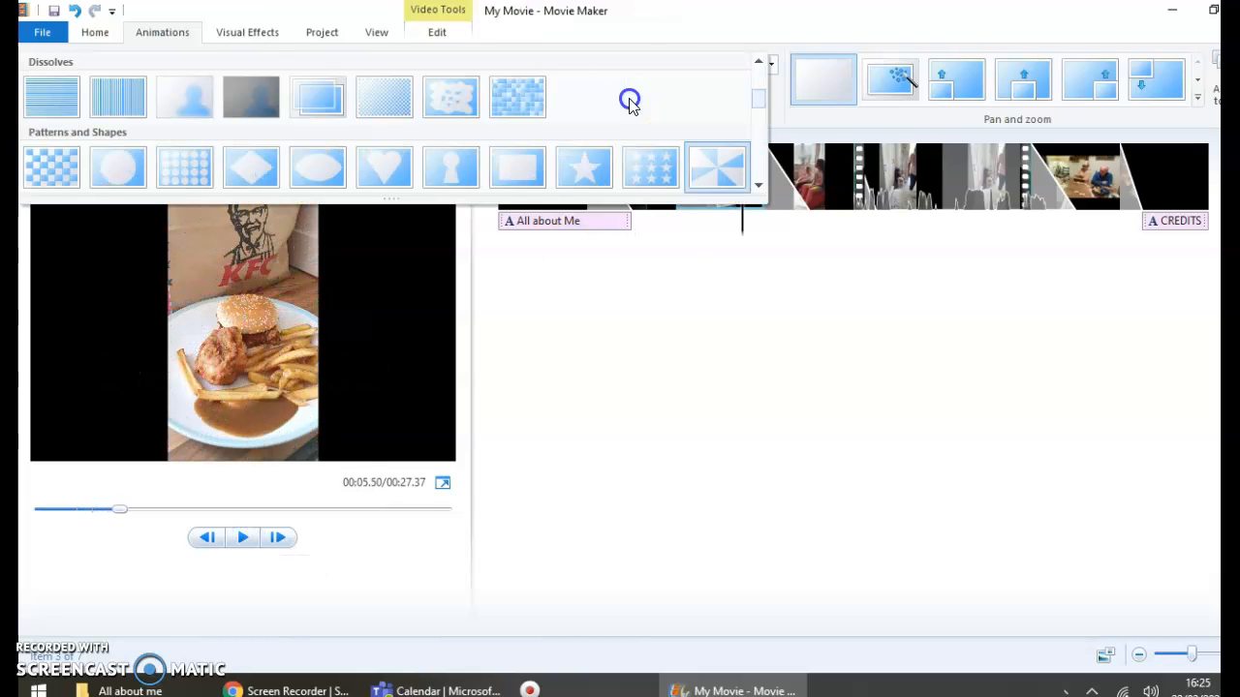
{"action": "scroll", "coordinate": [565, 126], "scroll_direction": "down", "scroll_amount": 1}
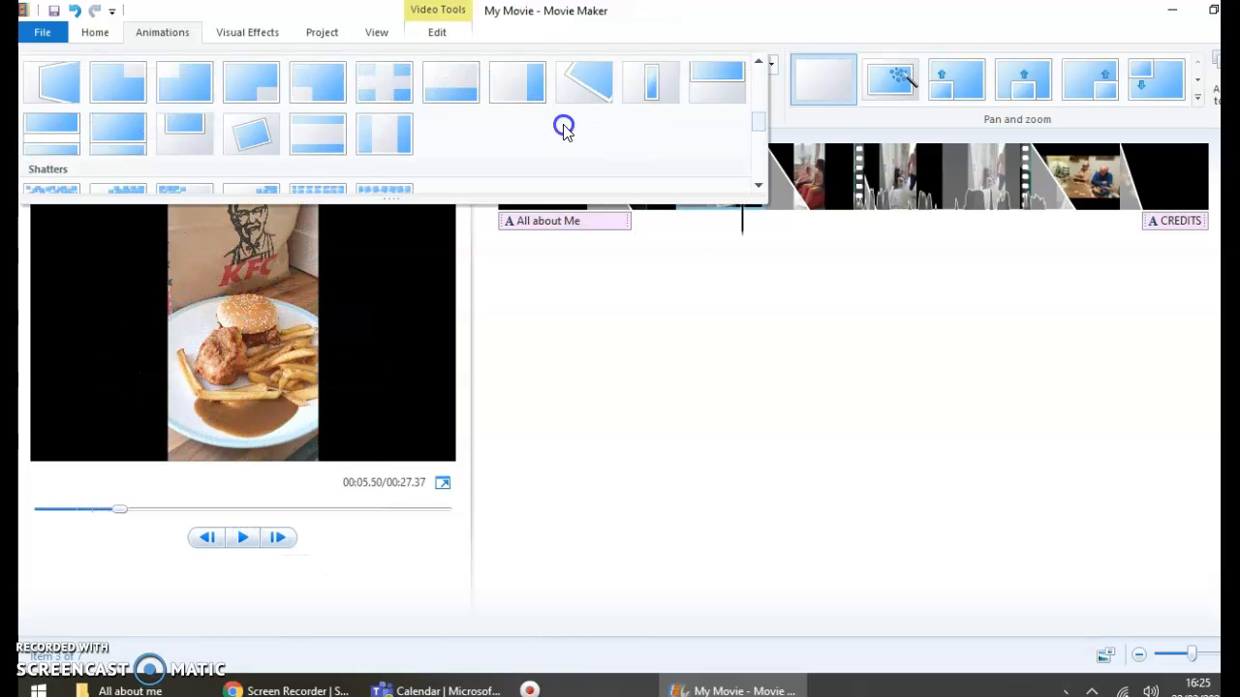
{"action": "scroll", "coordinate": [460, 136], "scroll_direction": "up", "scroll_amount": 1}
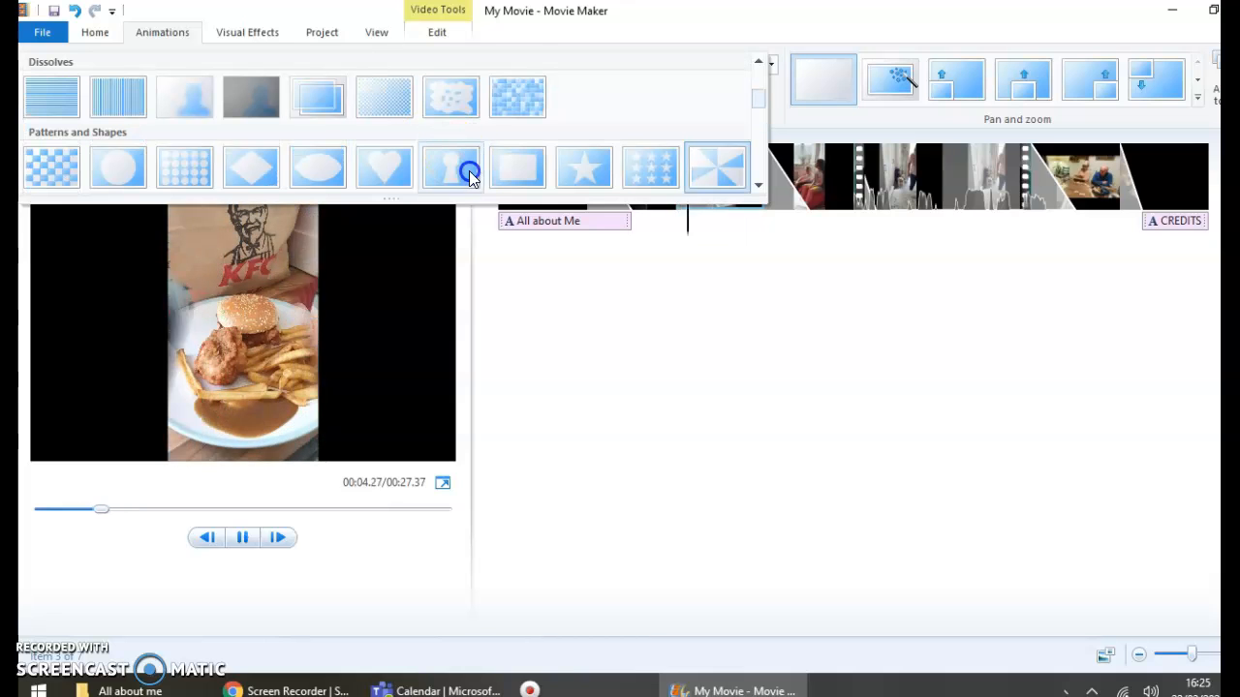
{"action": "left_click", "coordinate": [397, 173]}
{"action": "left_click", "coordinate": [673, 360]}
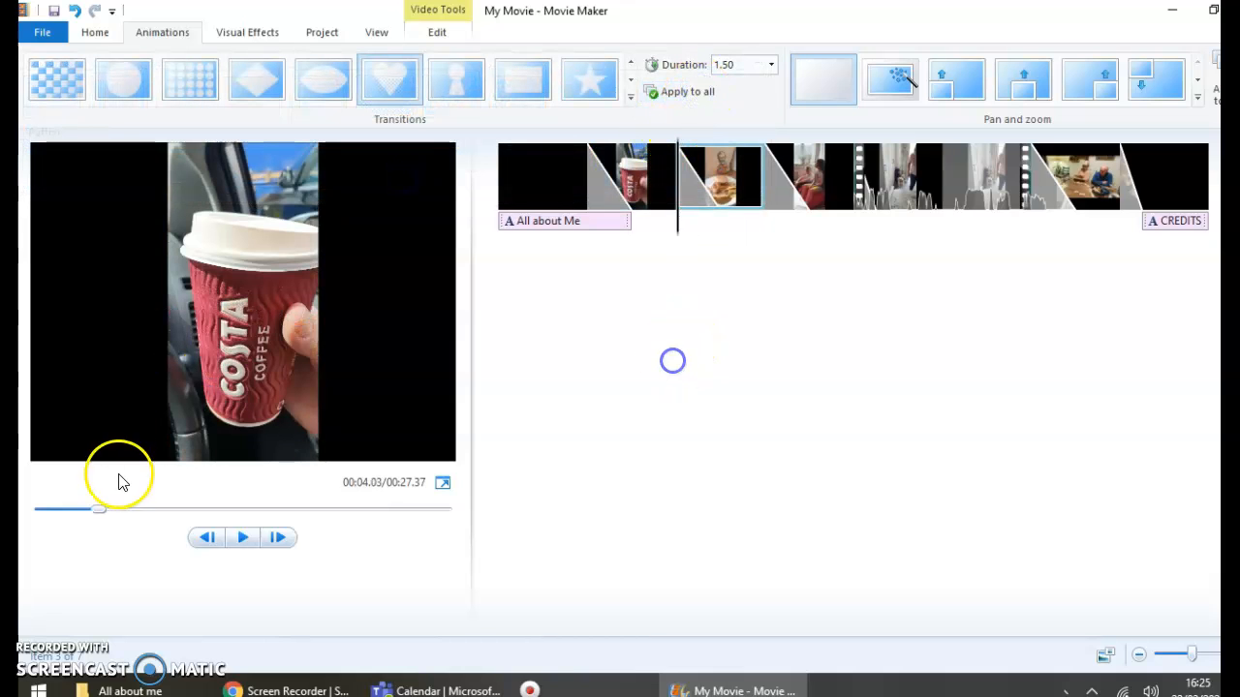
{"action": "left_click", "coordinate": [254, 538]}
{"action": "left_click", "coordinate": [630, 411]}
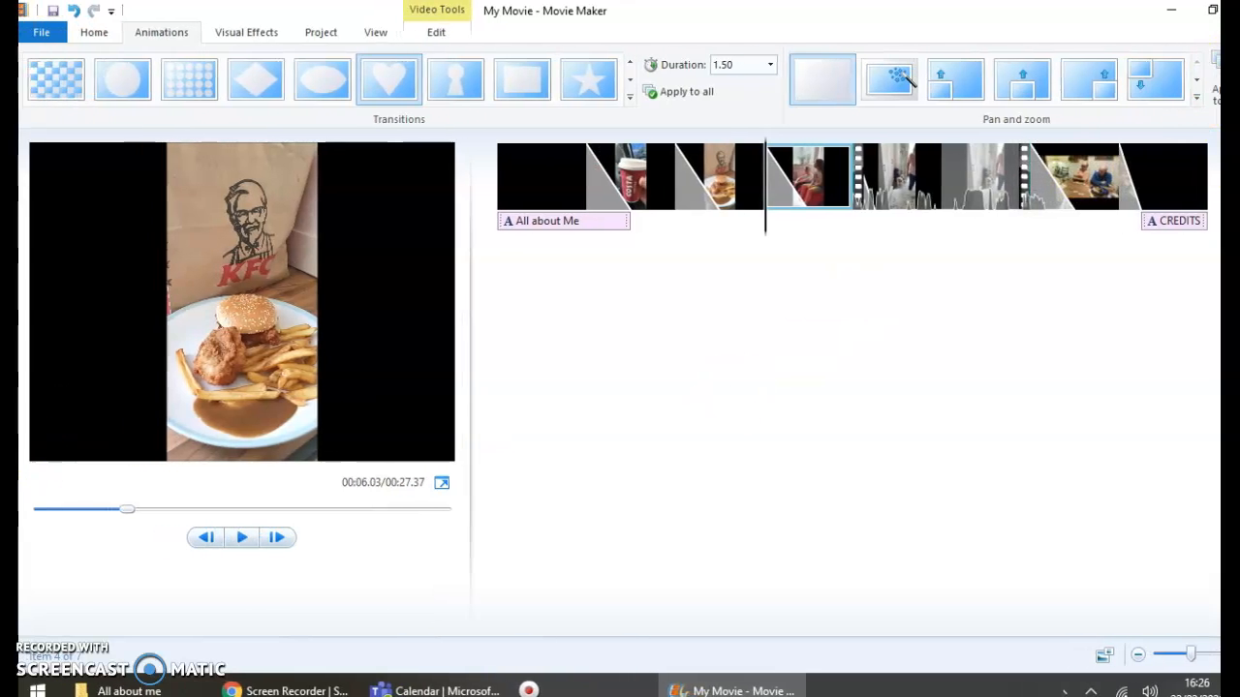
Step: Play the dog video clip from its start to find where it should be cut, and pause it
{"action": "left_click", "coordinate": [96, 32]}
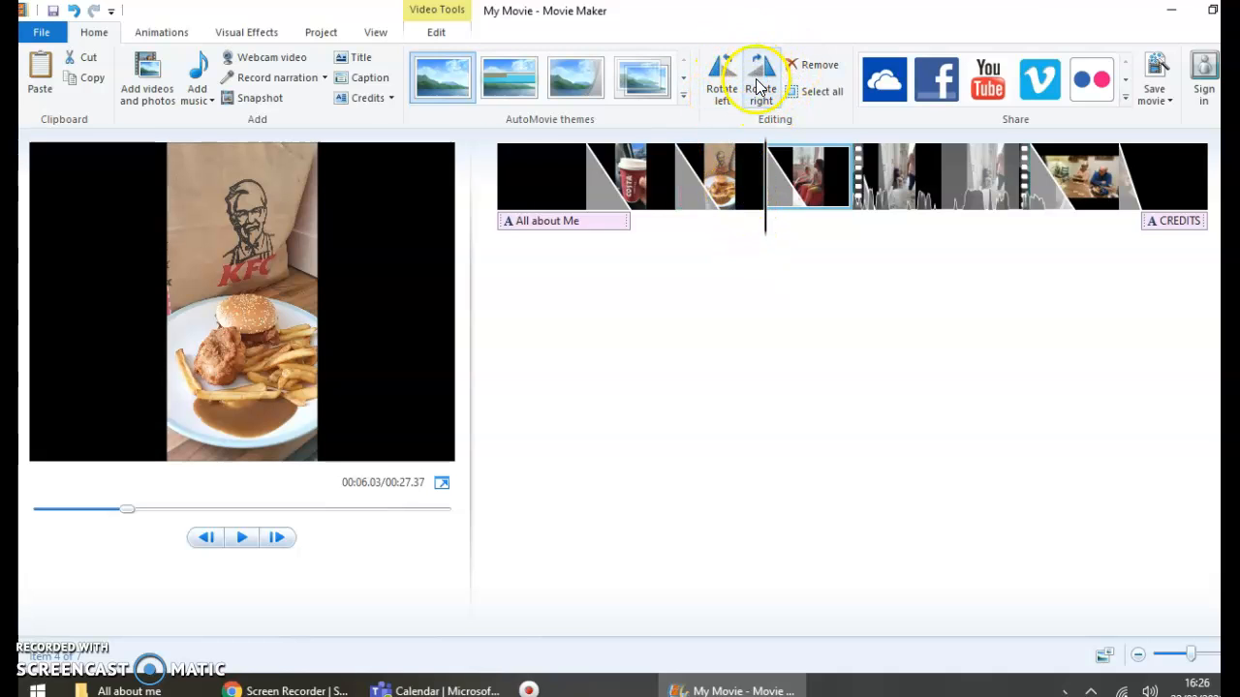
{"action": "left_click", "coordinate": [889, 188]}
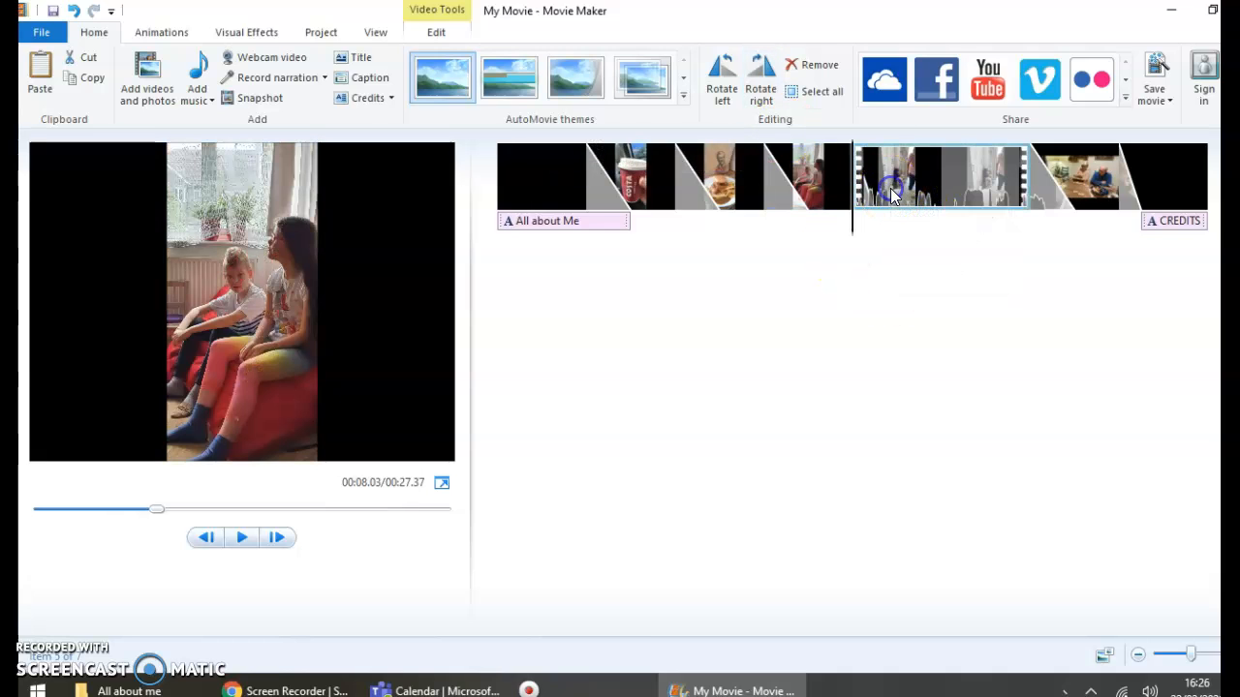
{"action": "left_click", "coordinate": [242, 540]}
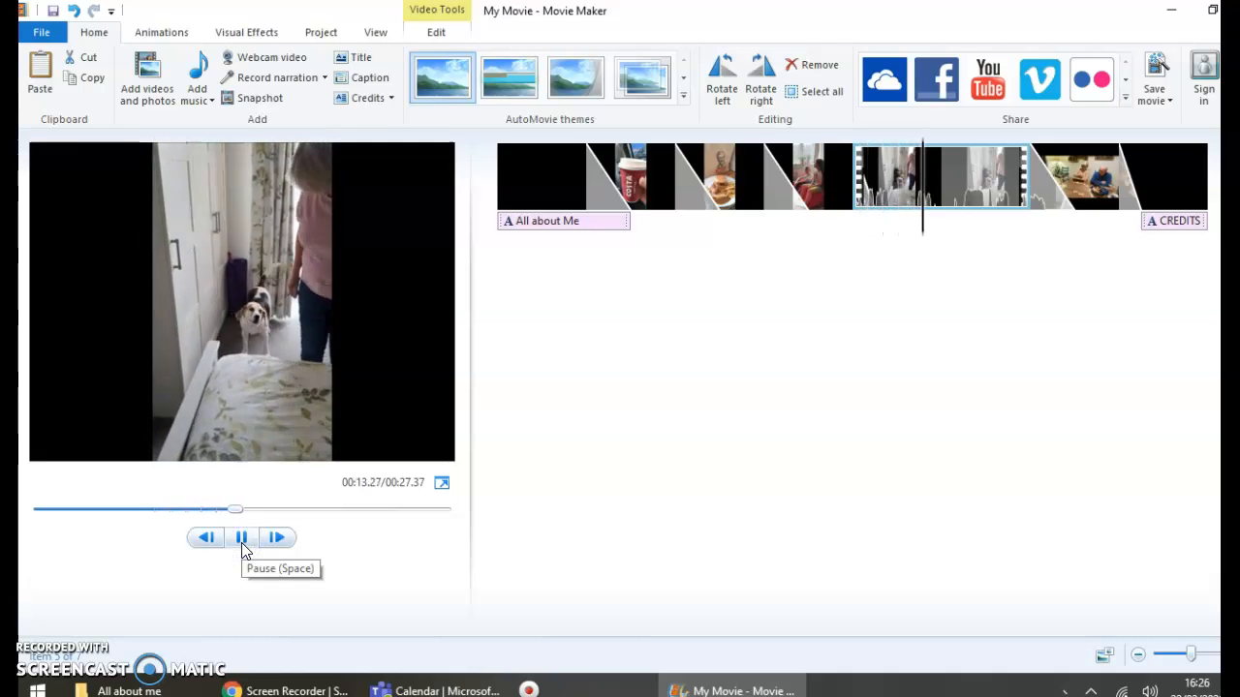
{"action": "left_click", "coordinate": [241, 542]}
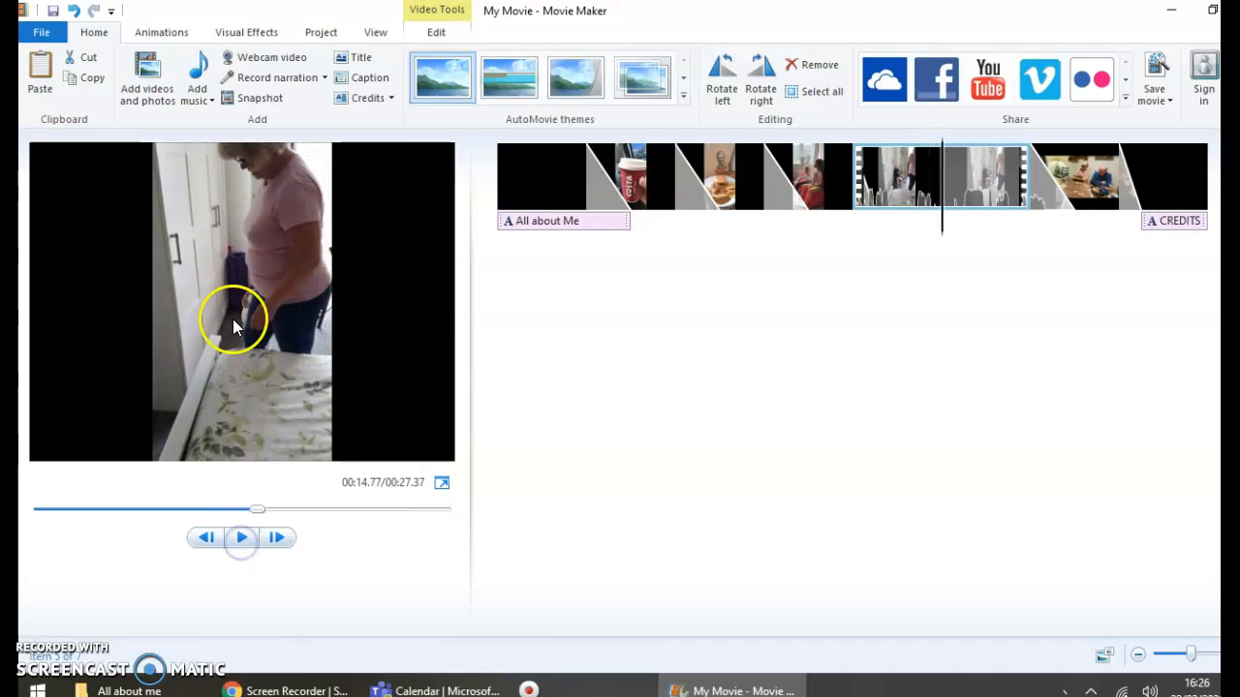
Step: Replay the dog video, pause at 00:13.00 in the movie and set that moment as the clip's end point
{"action": "left_click", "coordinate": [856, 190]}
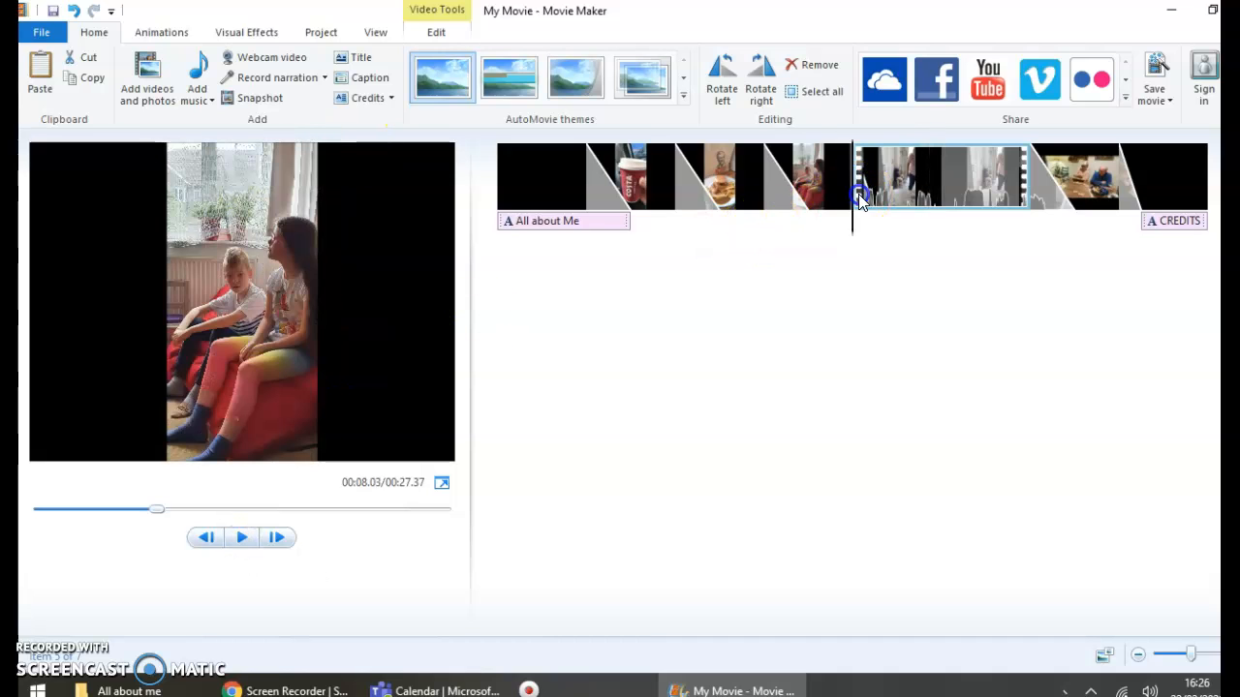
{"action": "left_click", "coordinate": [241, 542]}
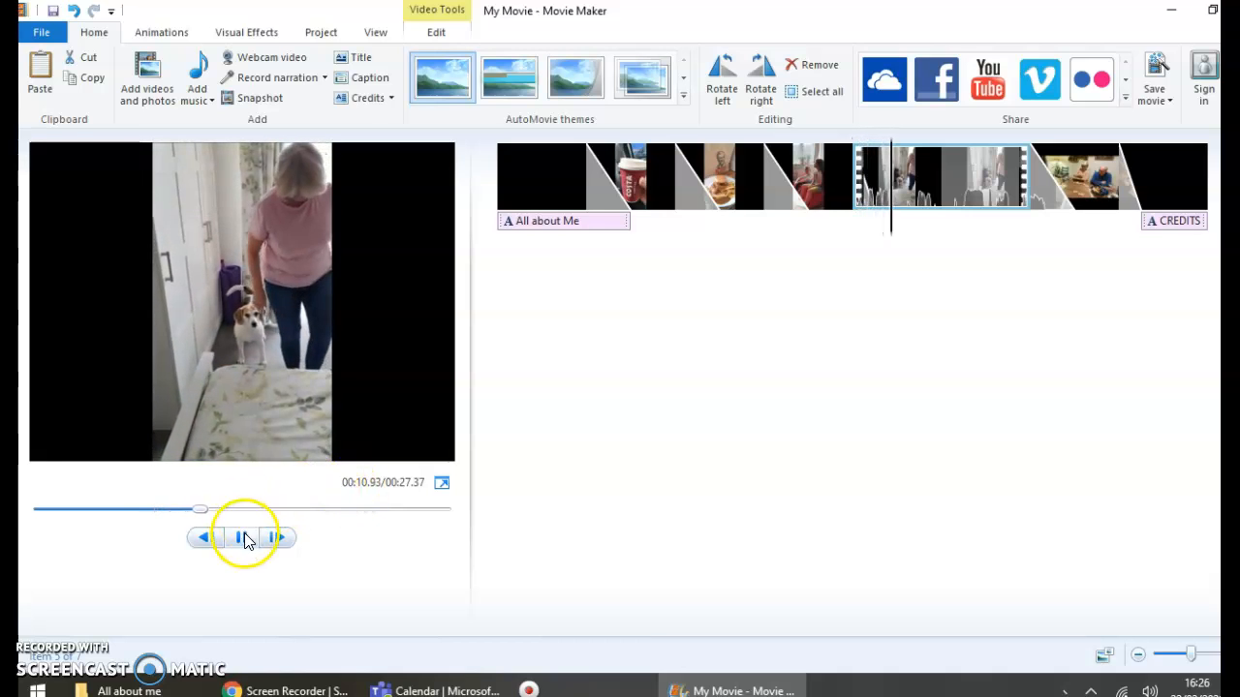
{"action": "left_click", "coordinate": [242, 540]}
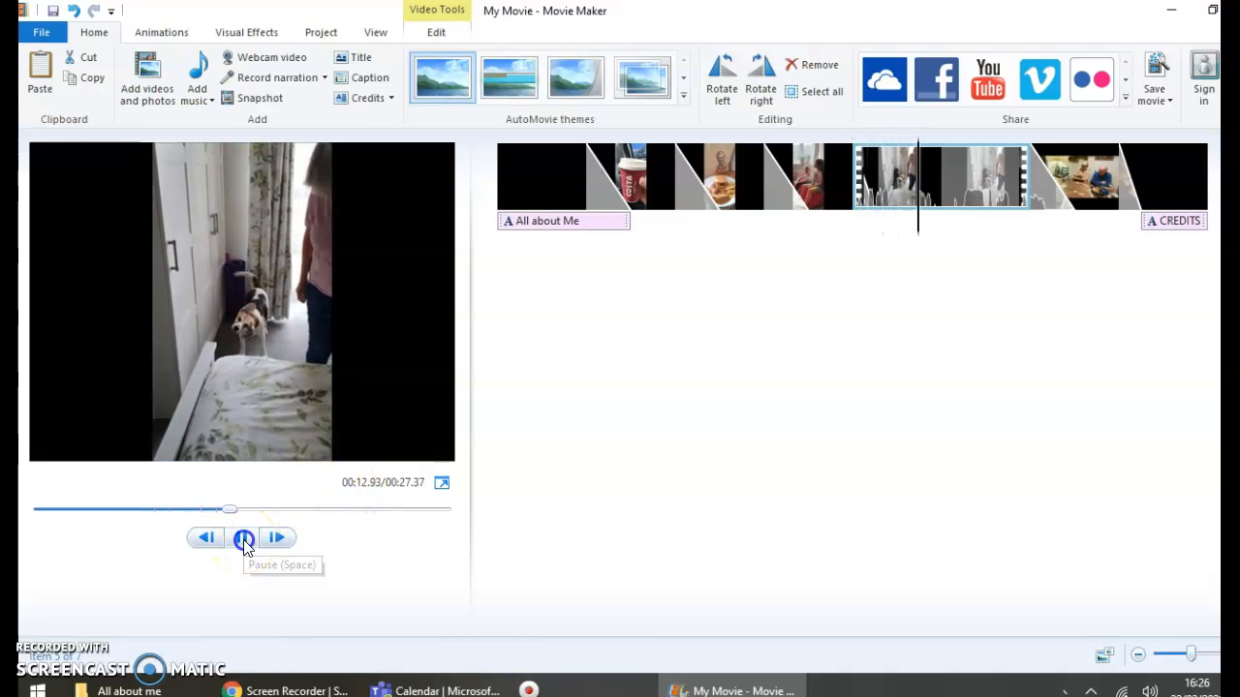
{"action": "left_click", "coordinate": [269, 359]}
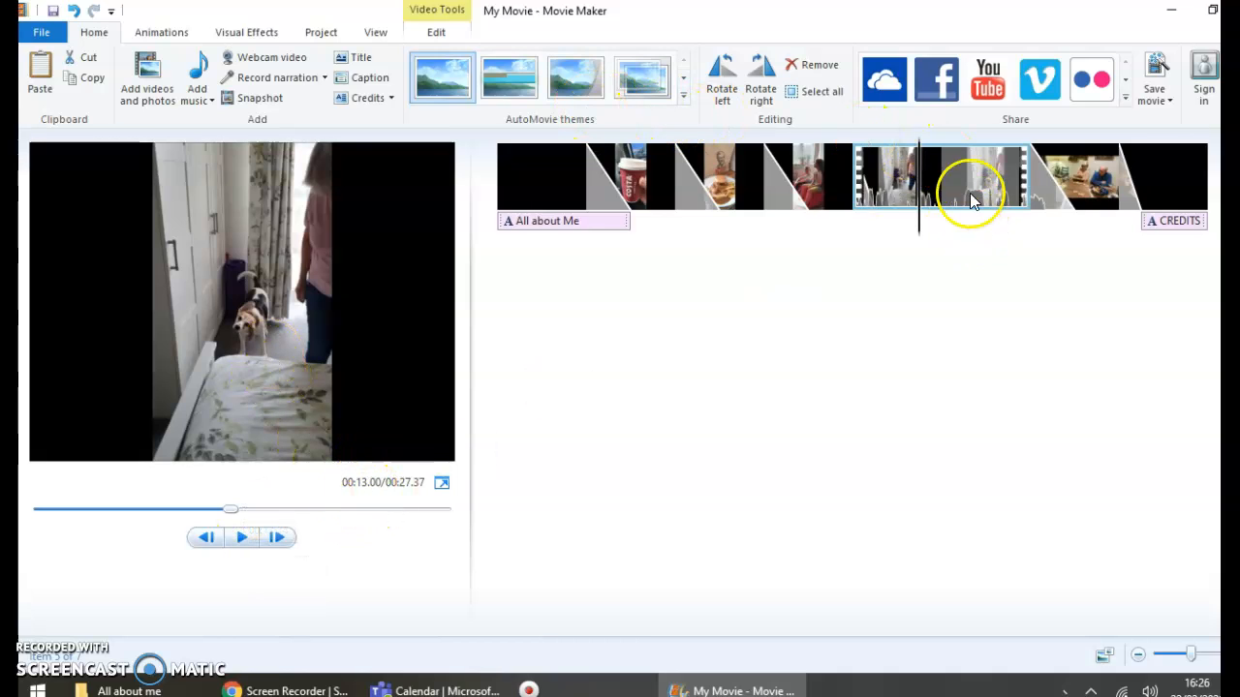
{"action": "left_click", "coordinate": [427, 33]}
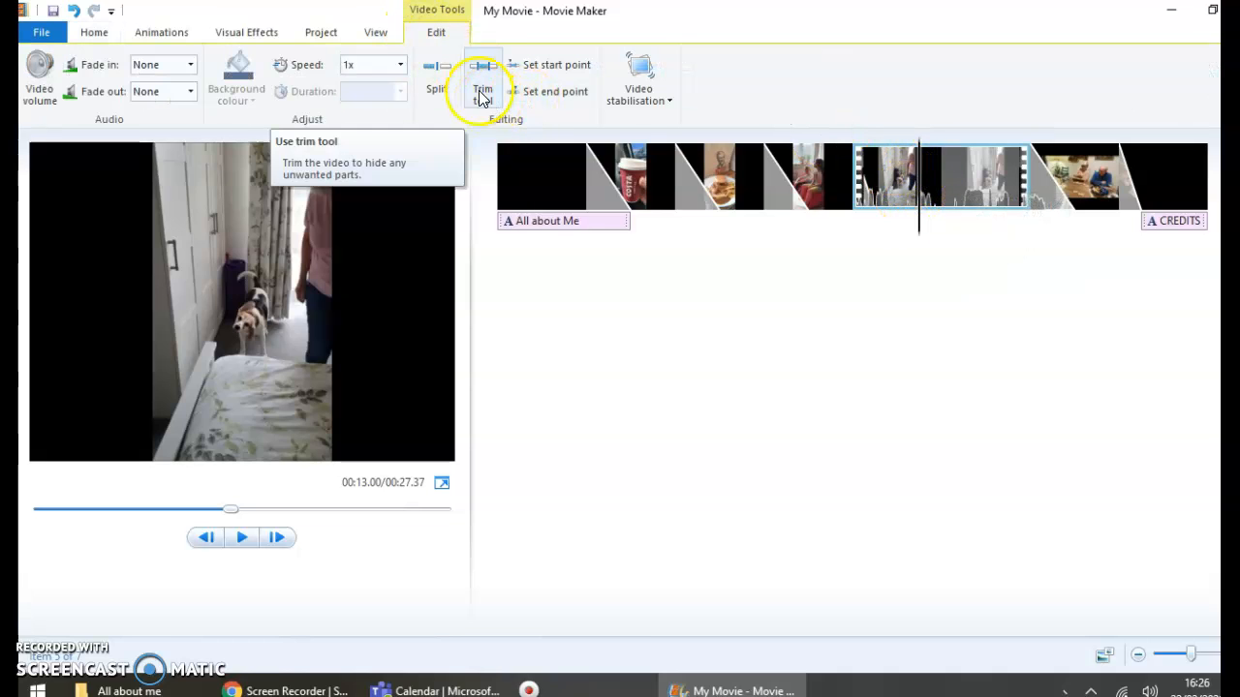
{"action": "left_click", "coordinate": [557, 92]}
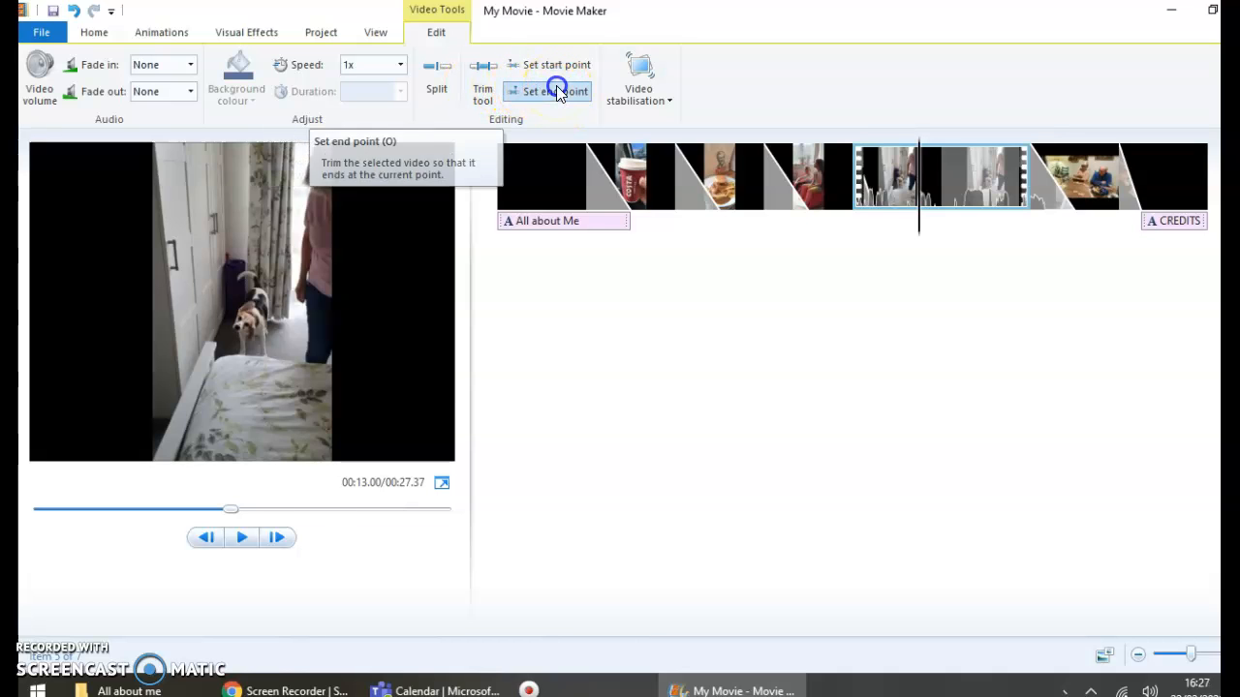
Step: Preview the trimmed dog video through to the photo of people at the table, and return to the video clip
{"action": "left_click", "coordinate": [853, 162]}
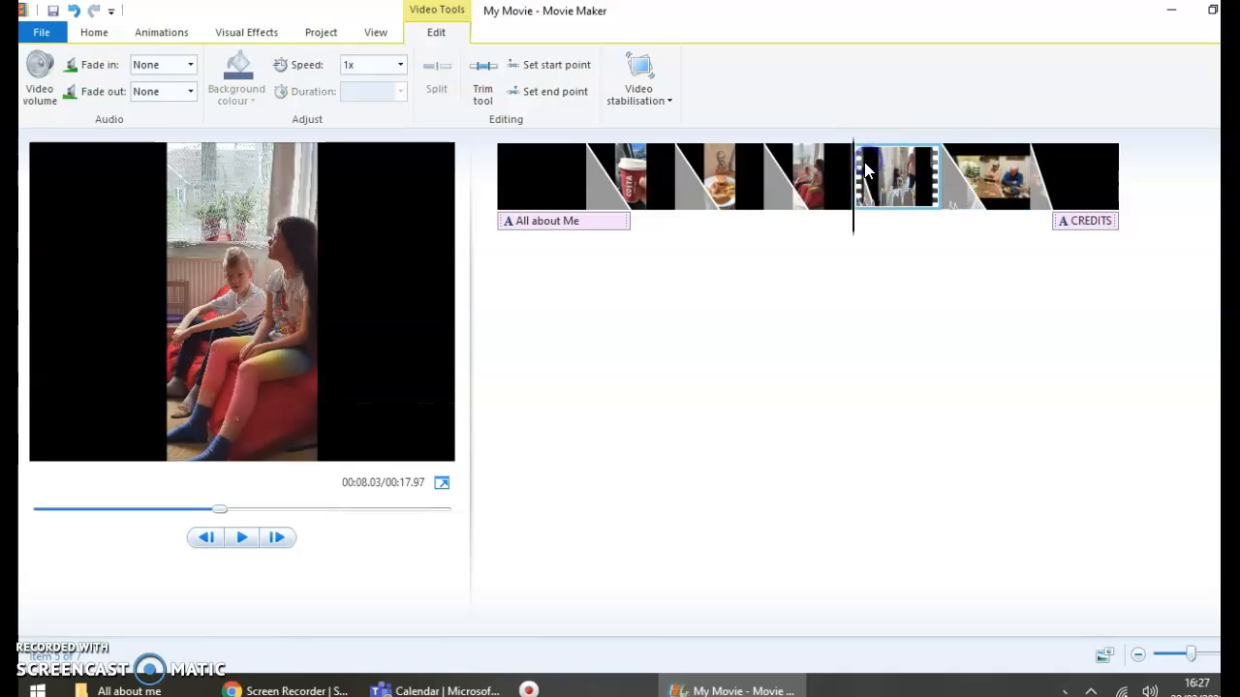
{"action": "left_click", "coordinate": [244, 538]}
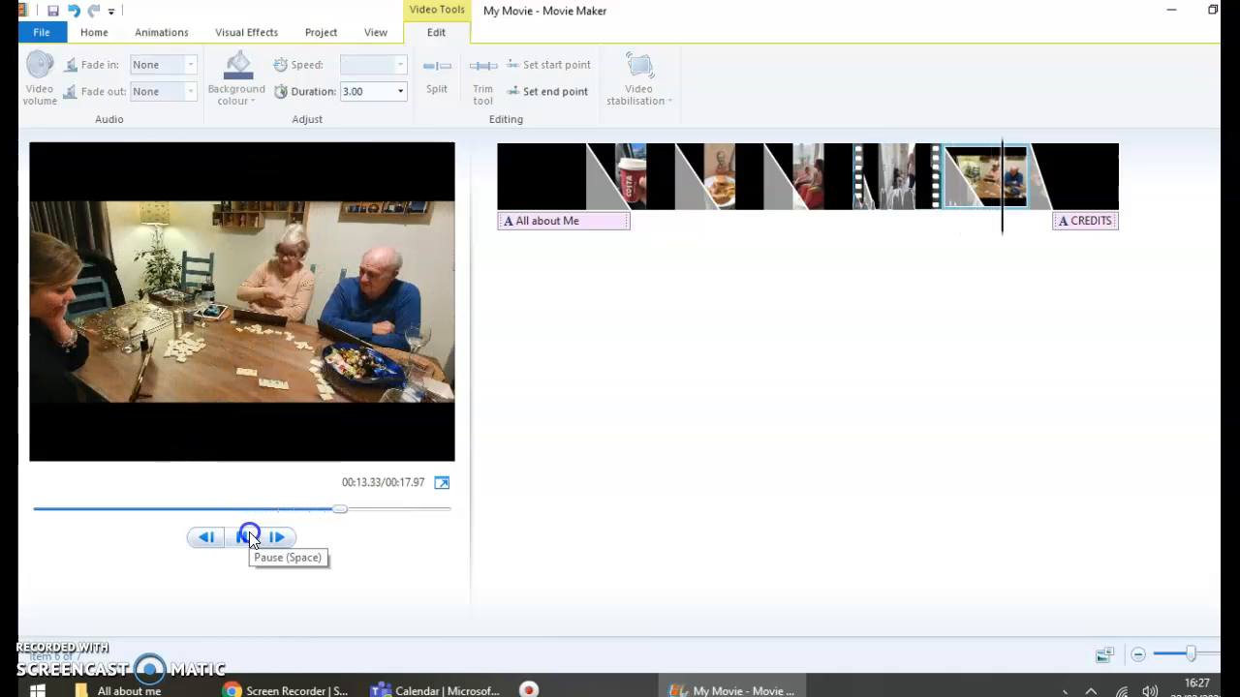
{"action": "left_click", "coordinate": [249, 539]}
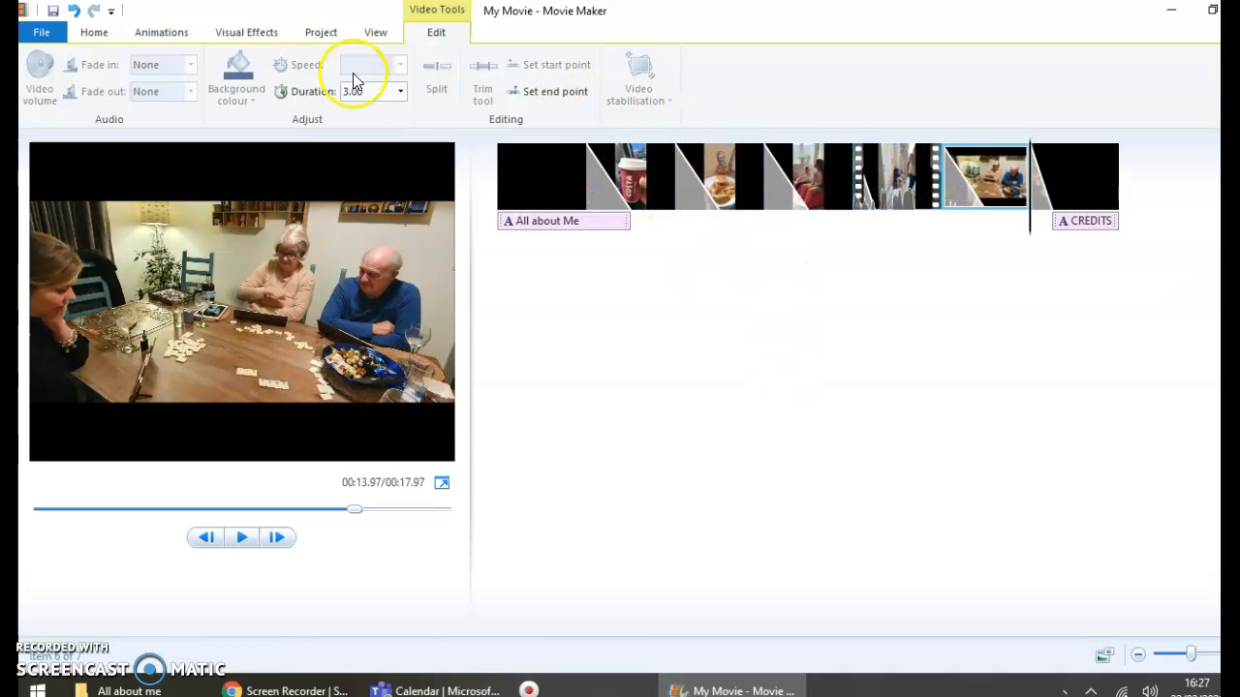
{"action": "left_click", "coordinate": [902, 184]}
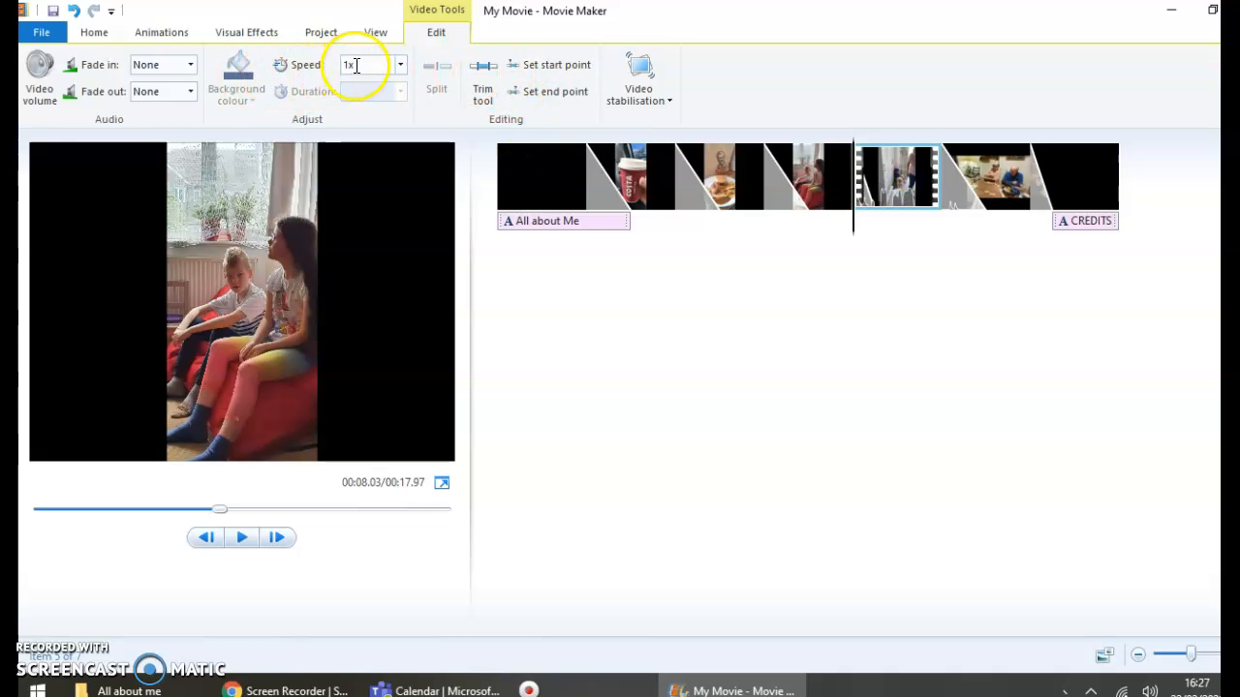
{"action": "left_click", "coordinate": [158, 34]}
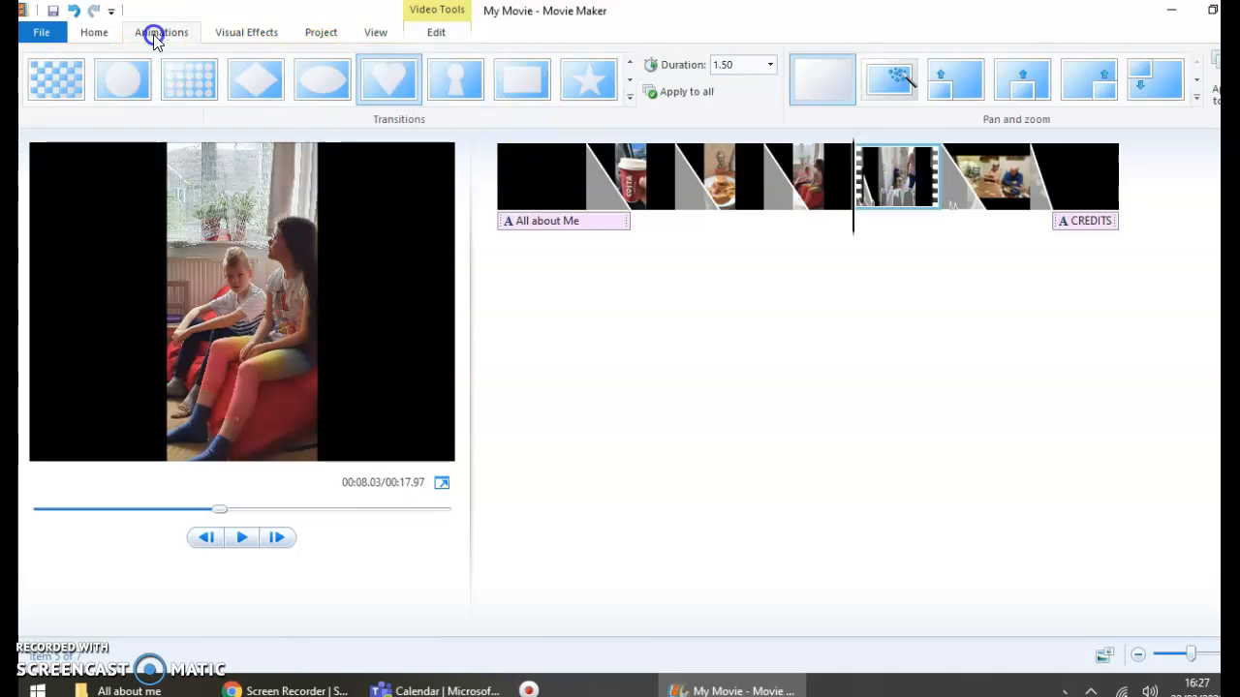
Step: Add the caption "I LOVE KFC" to the burger photo
{"action": "left_click", "coordinate": [106, 36]}
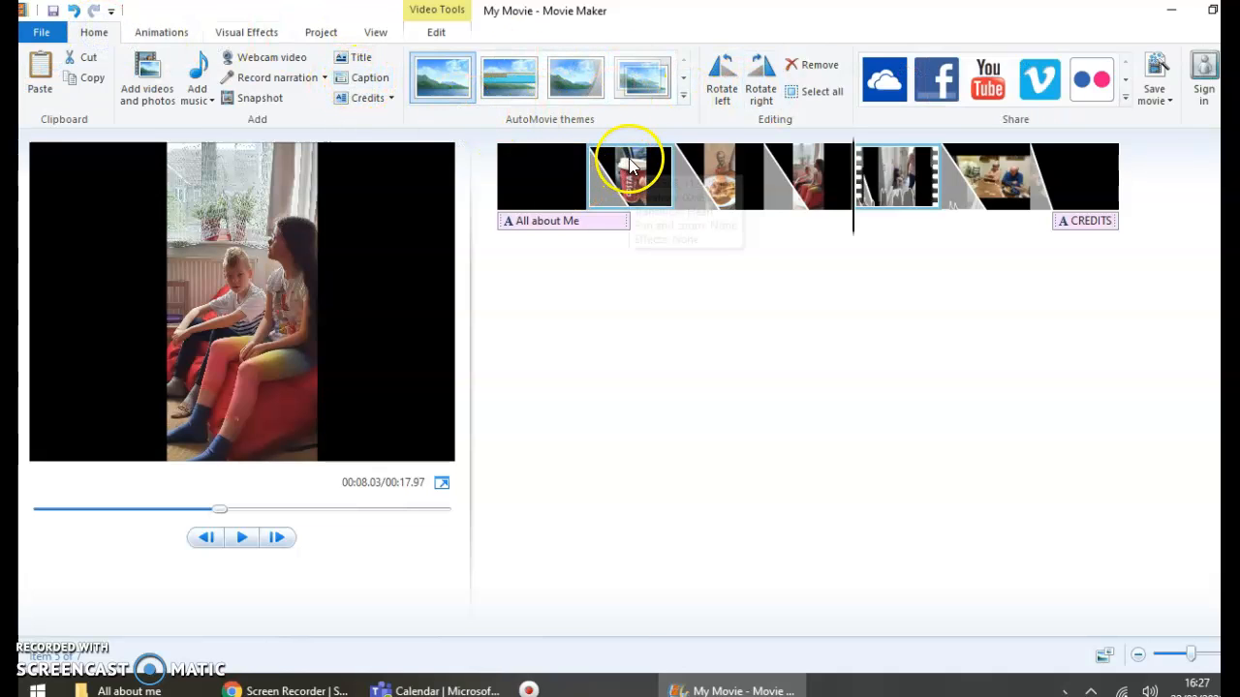
{"action": "left_click", "coordinate": [710, 170]}
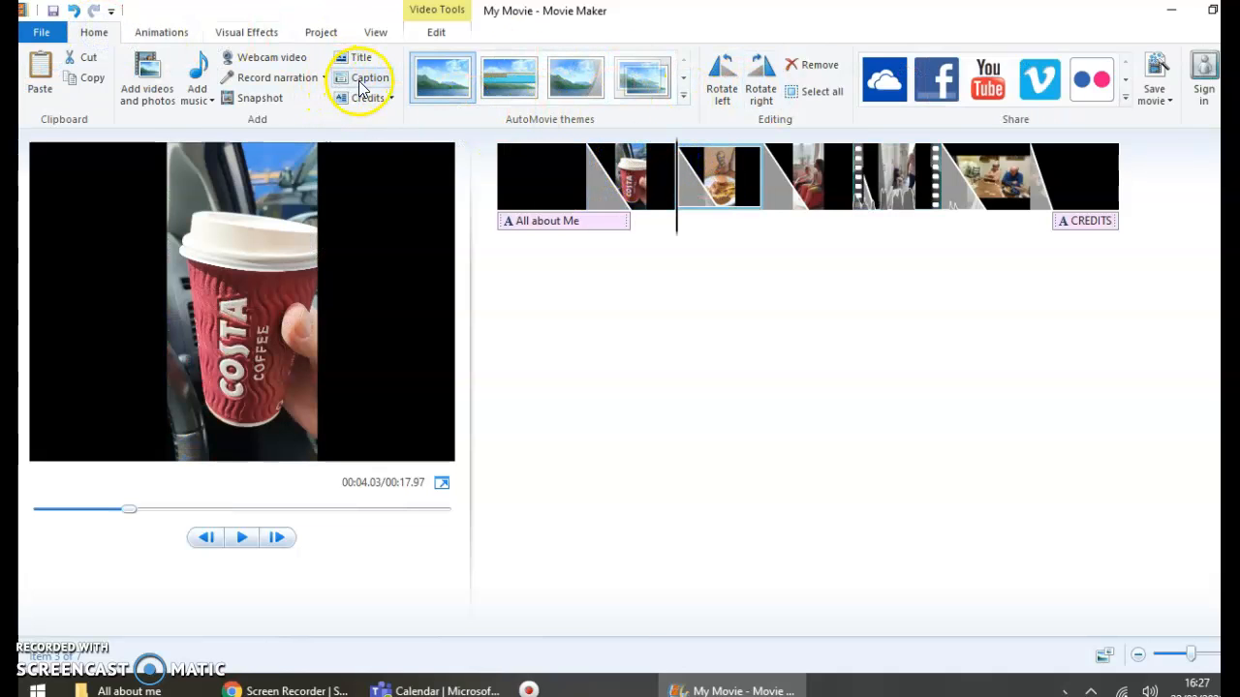
{"action": "left_click", "coordinate": [362, 82]}
{"action": "left_click", "coordinate": [545, 281]}
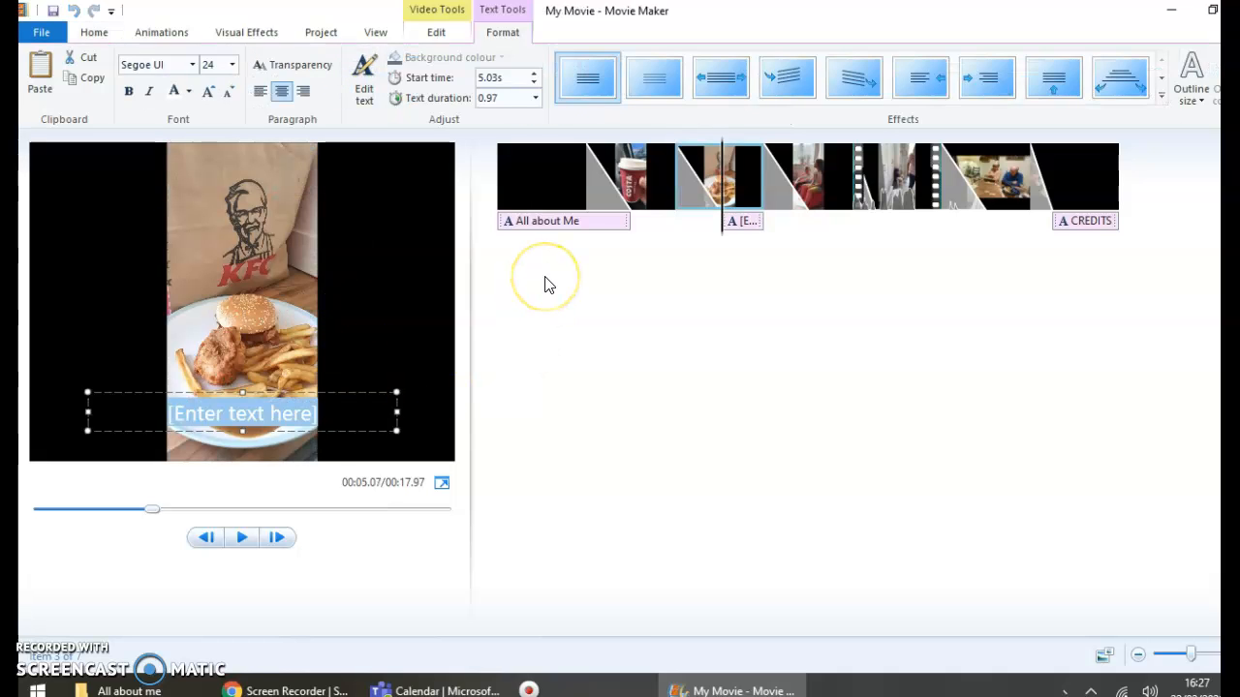
{"action": "key", "text": "BackSpace"}
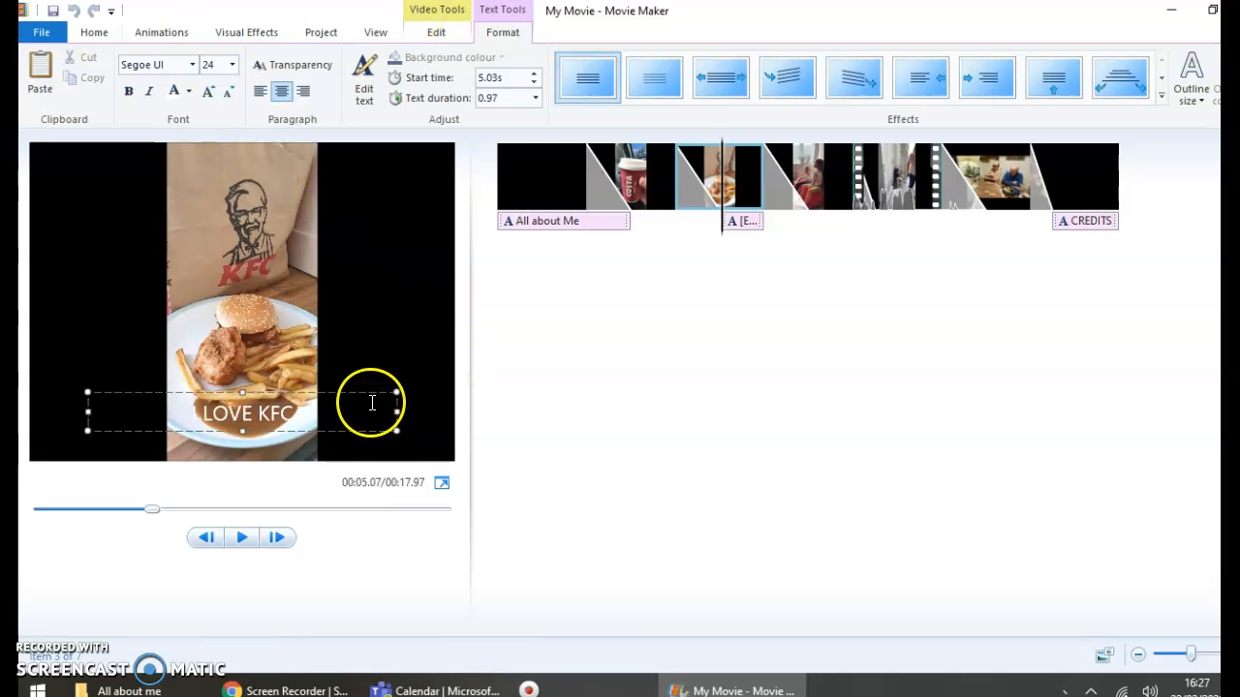
Step: Try blue for the "I LOVE KFC" caption text and settle on black
{"action": "left_click", "coordinate": [273, 409]}
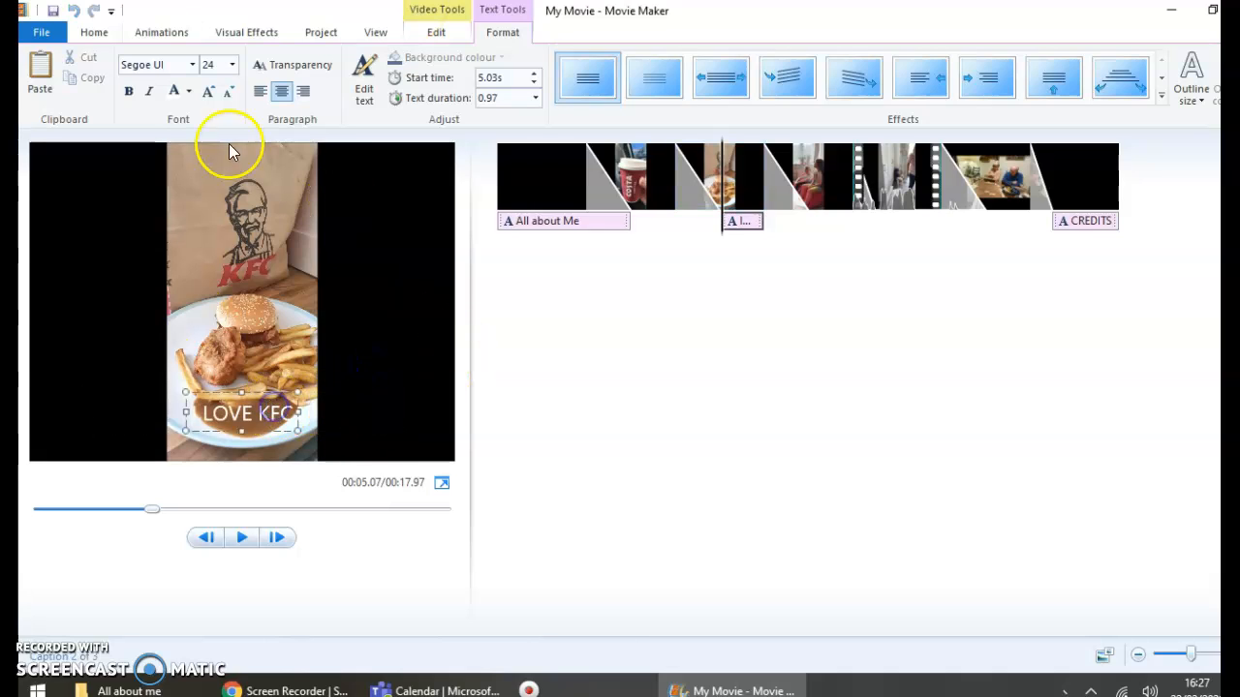
{"action": "left_click", "coordinate": [358, 94]}
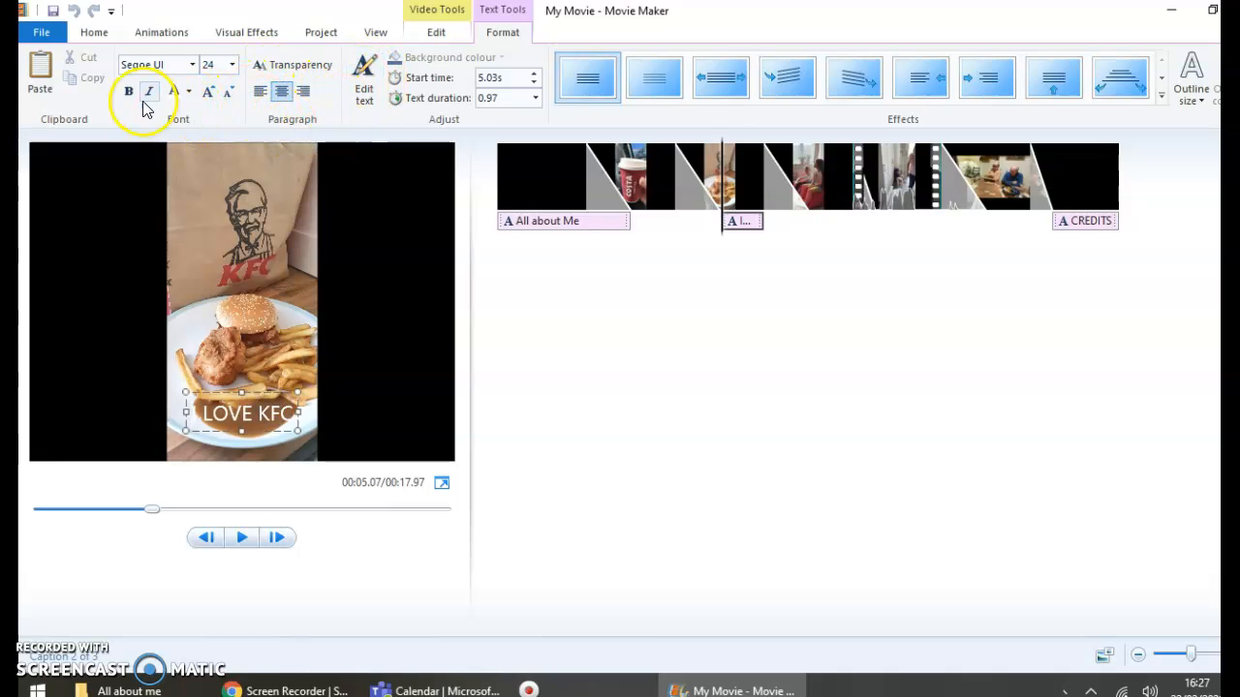
{"action": "left_click", "coordinate": [187, 92]}
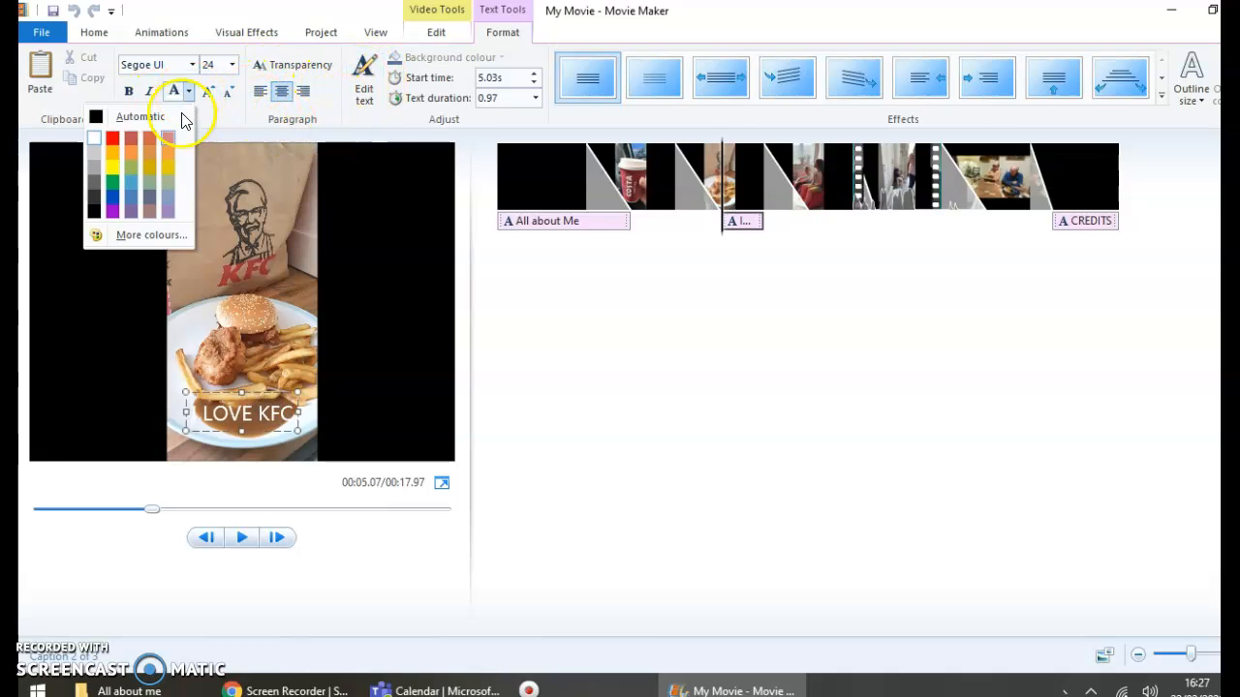
{"action": "left_click", "coordinate": [112, 200]}
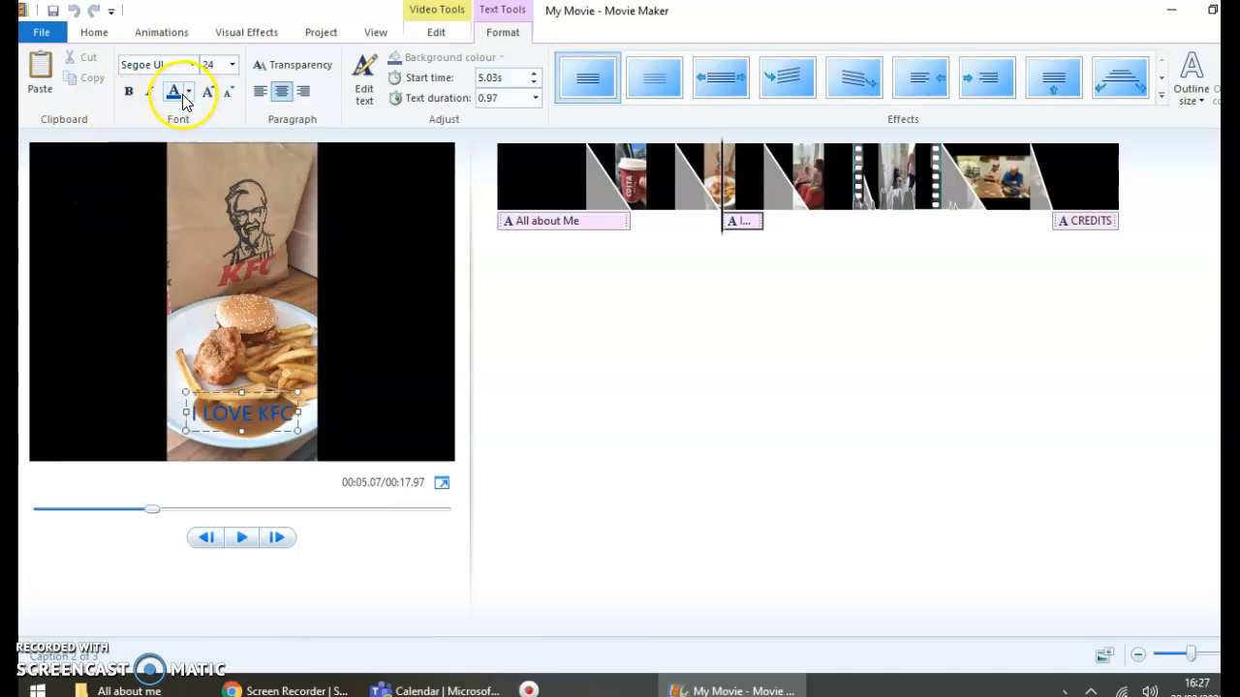
{"action": "left_click", "coordinate": [187, 92]}
{"action": "left_click", "coordinate": [94, 211]}
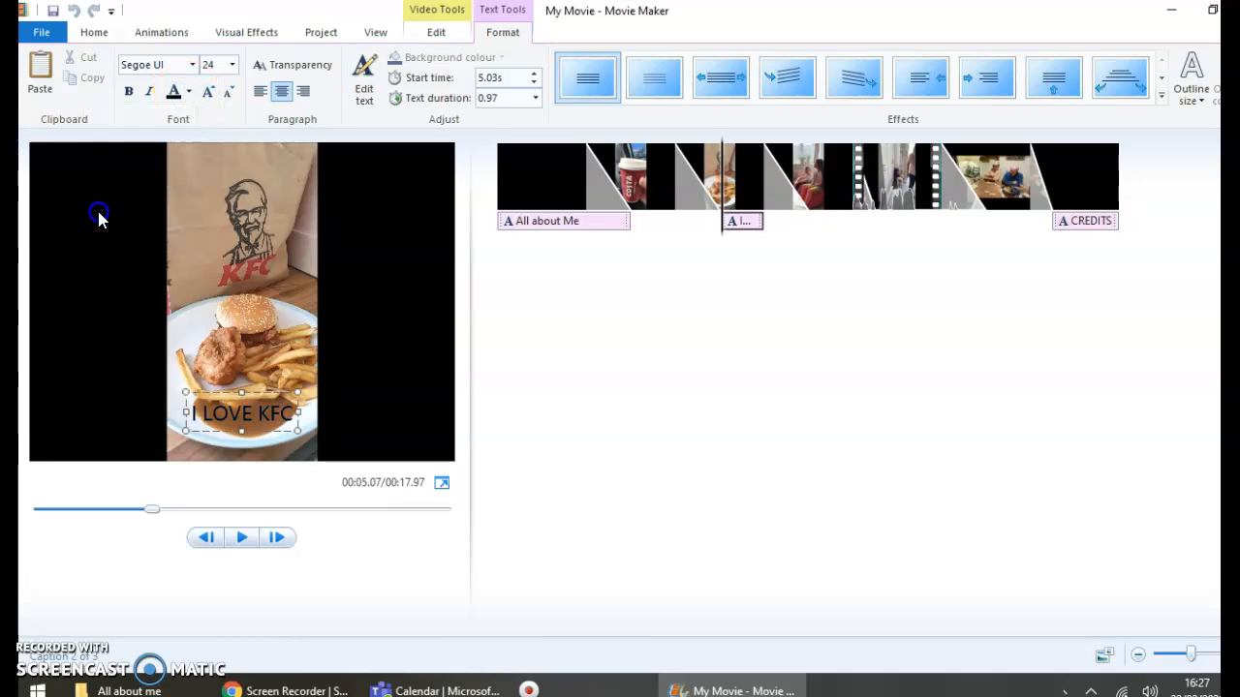
Step: Make the "I LOVE KFC" caption bold and set its font to Rockwell Extra Bold
{"action": "left_click", "coordinate": [129, 92]}
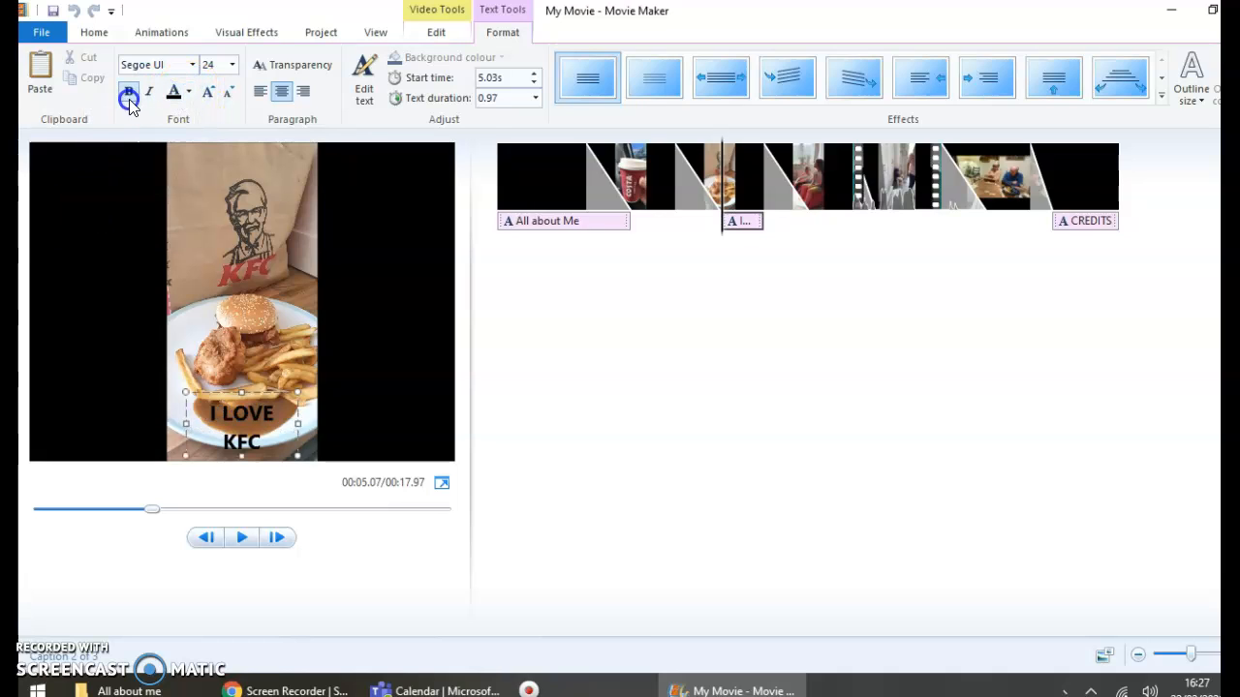
{"action": "left_click", "coordinate": [192, 65]}
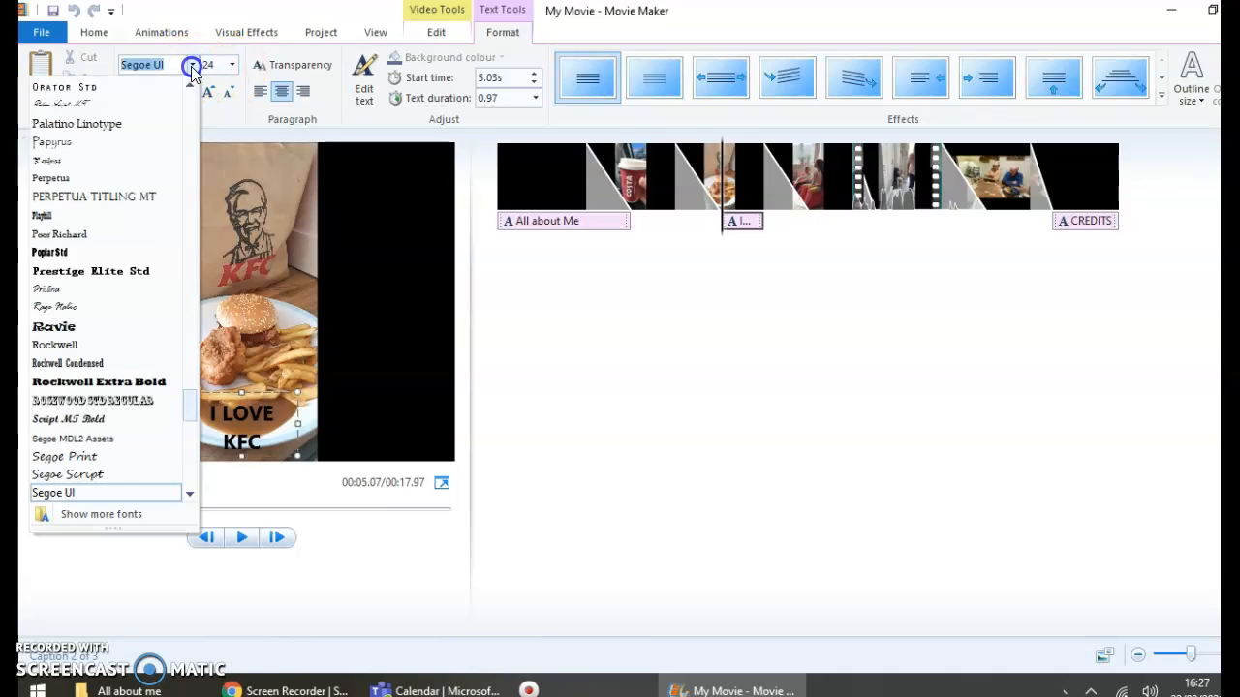
{"action": "left_click", "coordinate": [105, 384]}
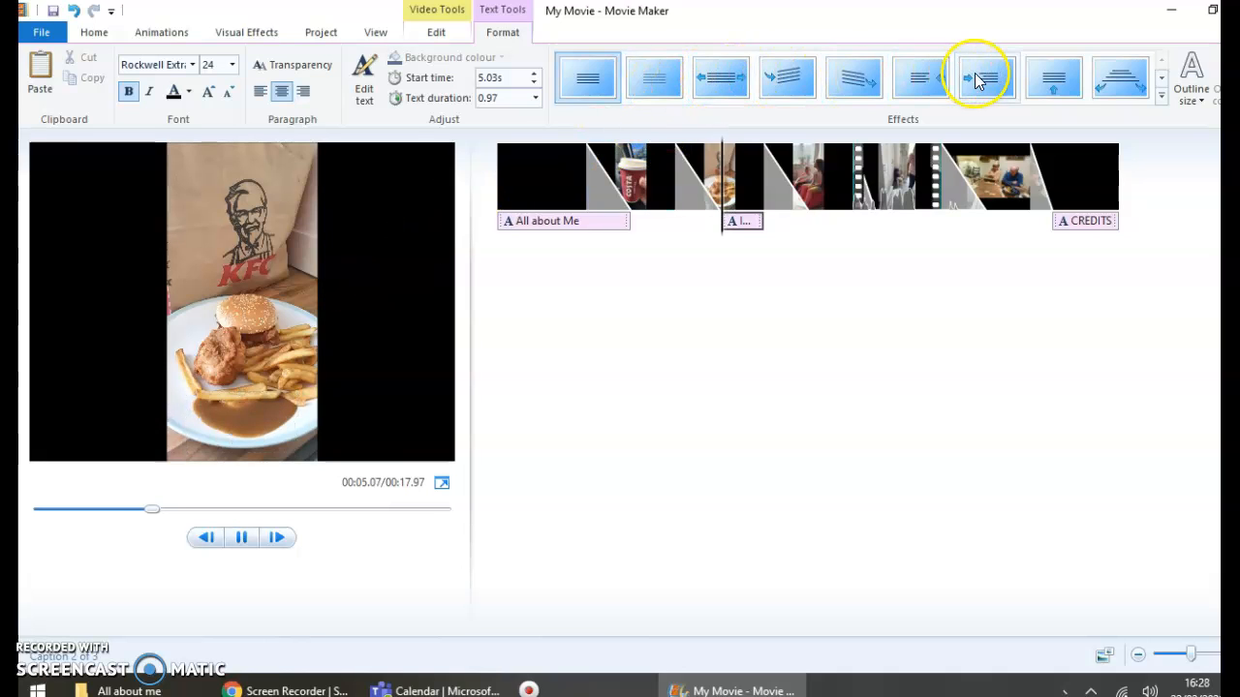
Step: Apply the upward-arrow text effect to the "I LOVE KFC" caption, and preview the movie up to the dog video
{"action": "left_click", "coordinate": [1054, 79]}
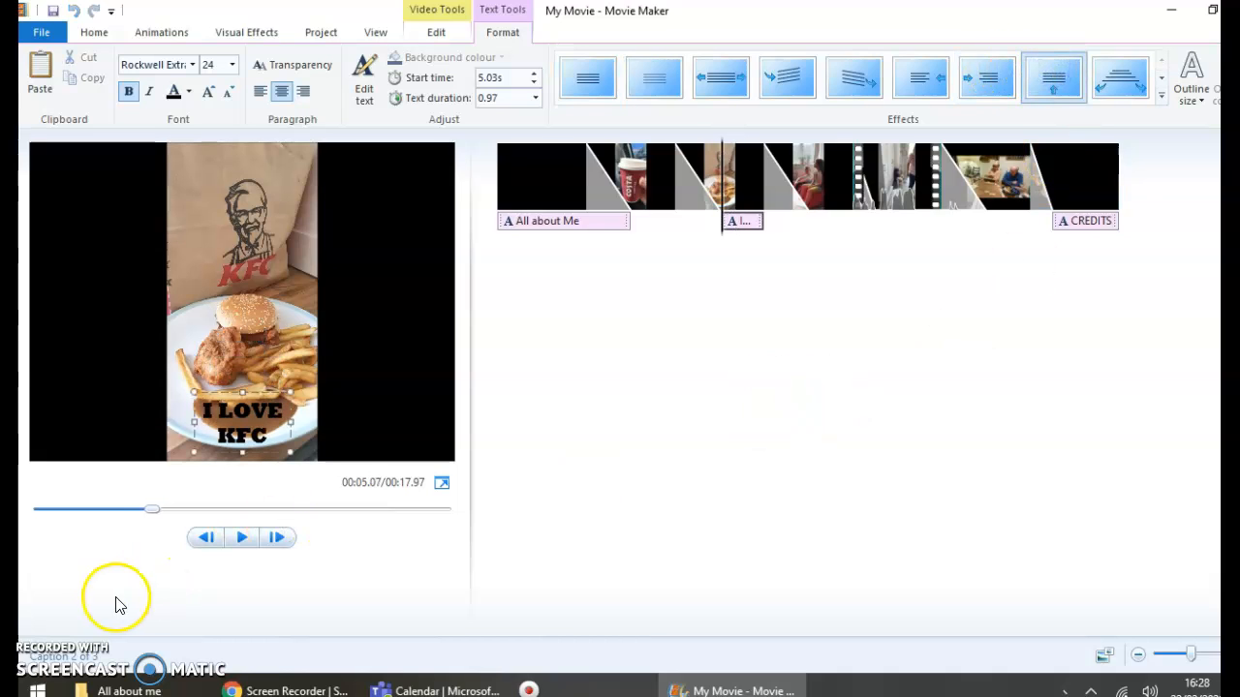
{"action": "left_click", "coordinate": [239, 541]}
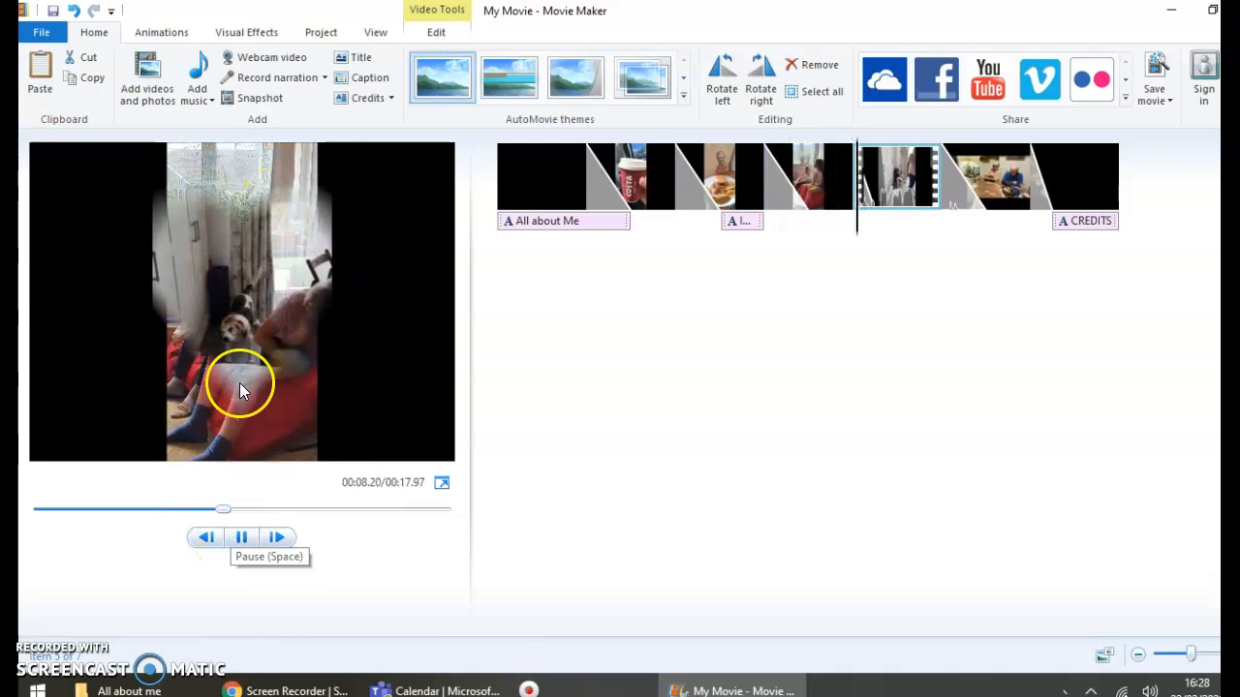
{"action": "left_click", "coordinate": [233, 540]}
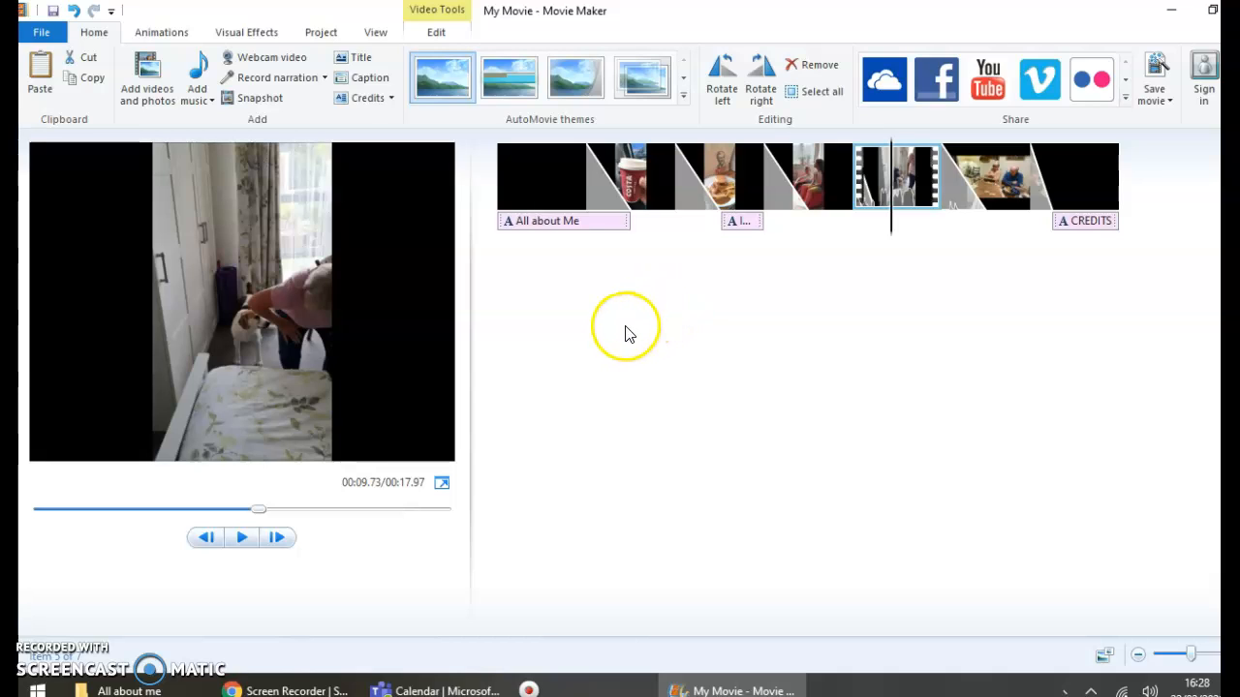
Step: Bring up the "All about me" folder window and move it so all its files, including the MP3, are in view
{"action": "left_click", "coordinate": [172, 691]}
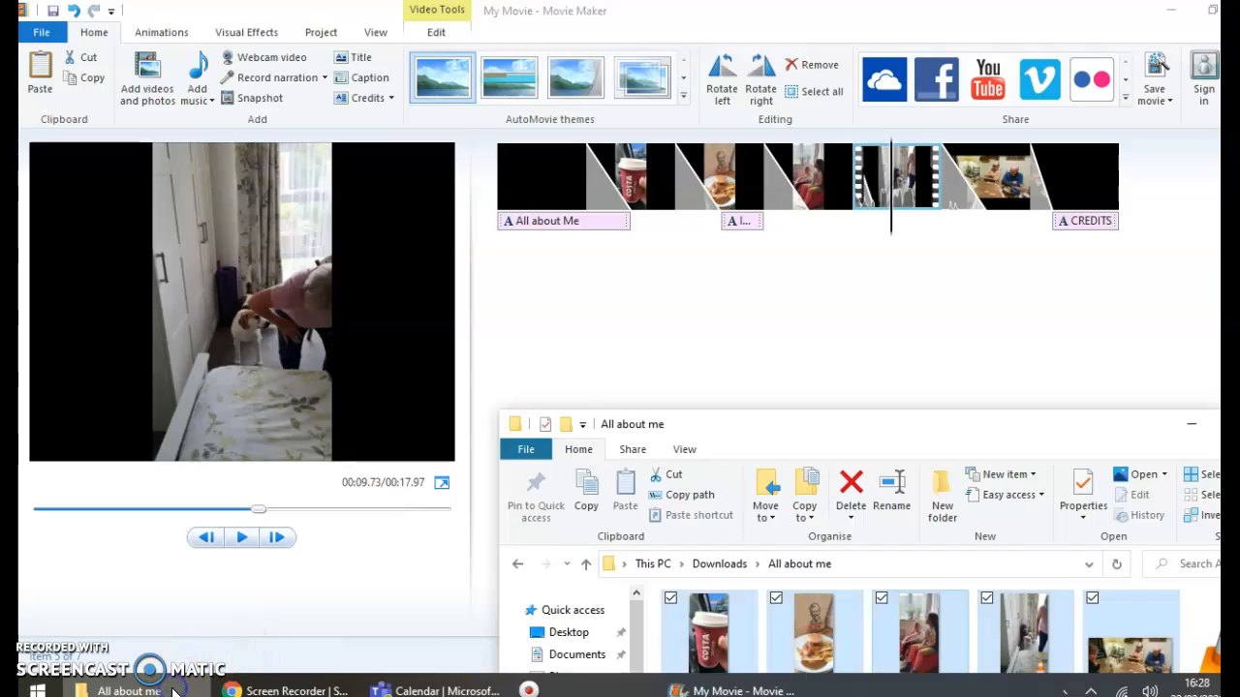
{"action": "left_click", "coordinate": [173, 690]}
{"action": "left_click", "coordinate": [173, 690]}
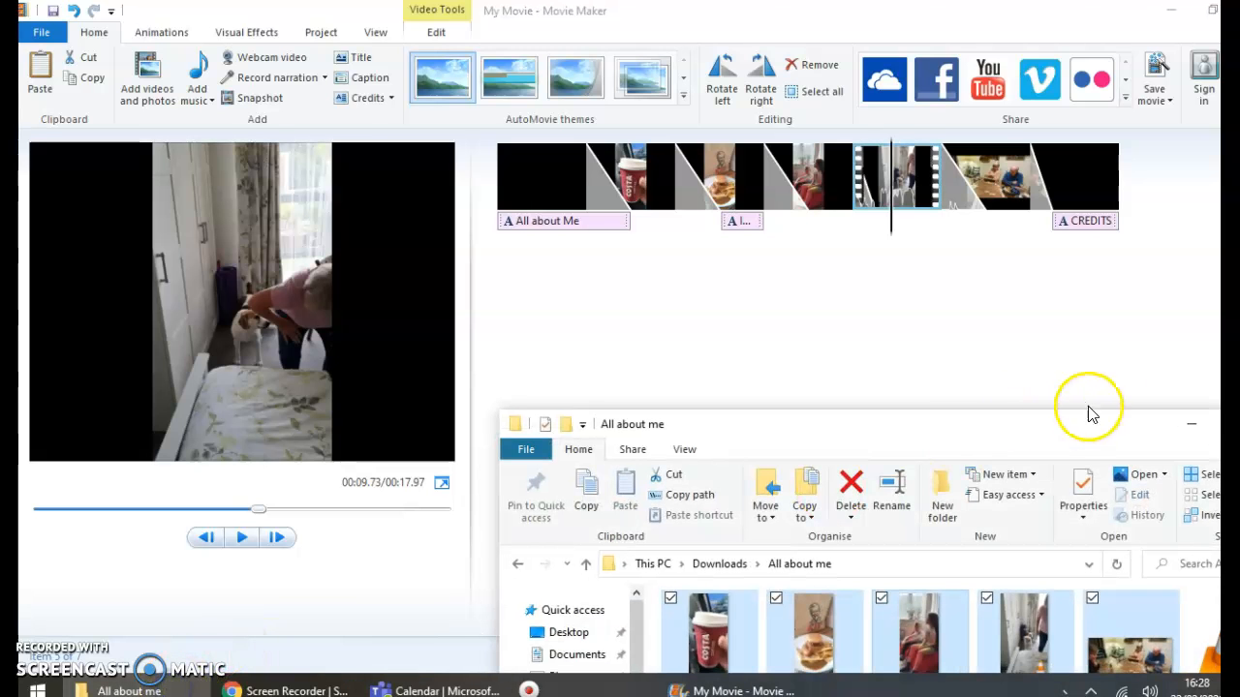
{"action": "left_click_drag", "start_coordinate": [1083, 440], "coordinate": [852, 265]}
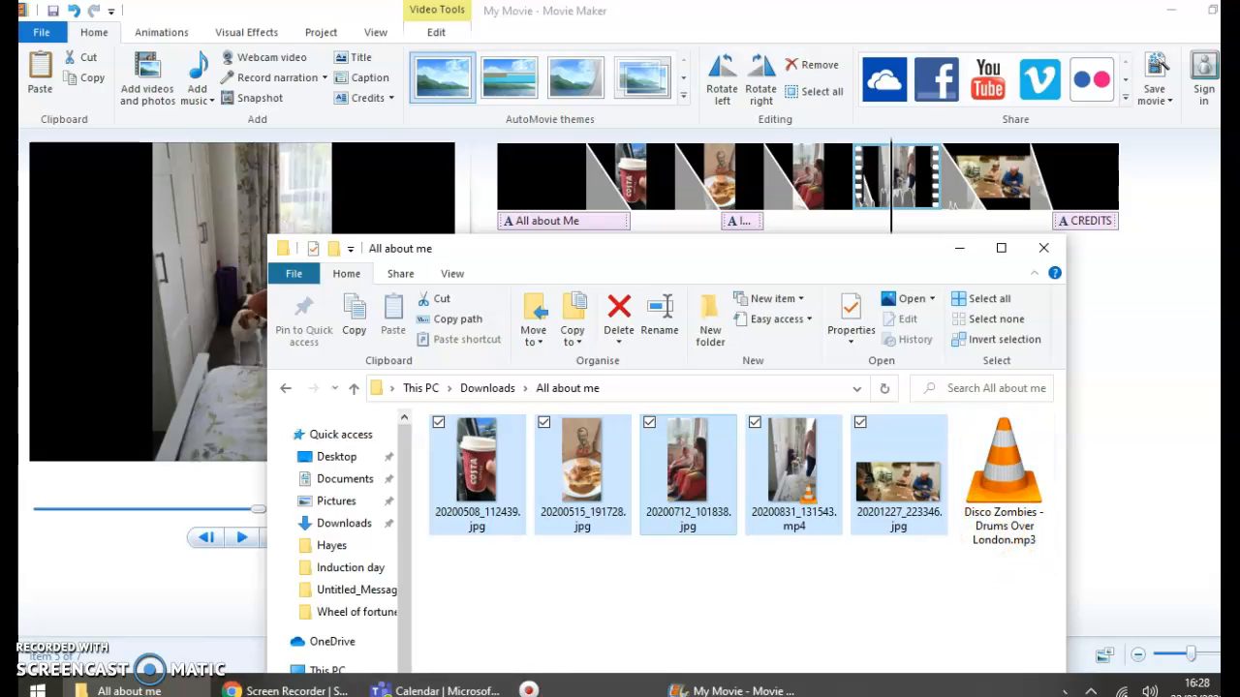
Step: Switch to Chrome, search Google for "free music download" in a new tab, and open the Free Music Archive site
{"action": "left_click", "coordinate": [301, 690]}
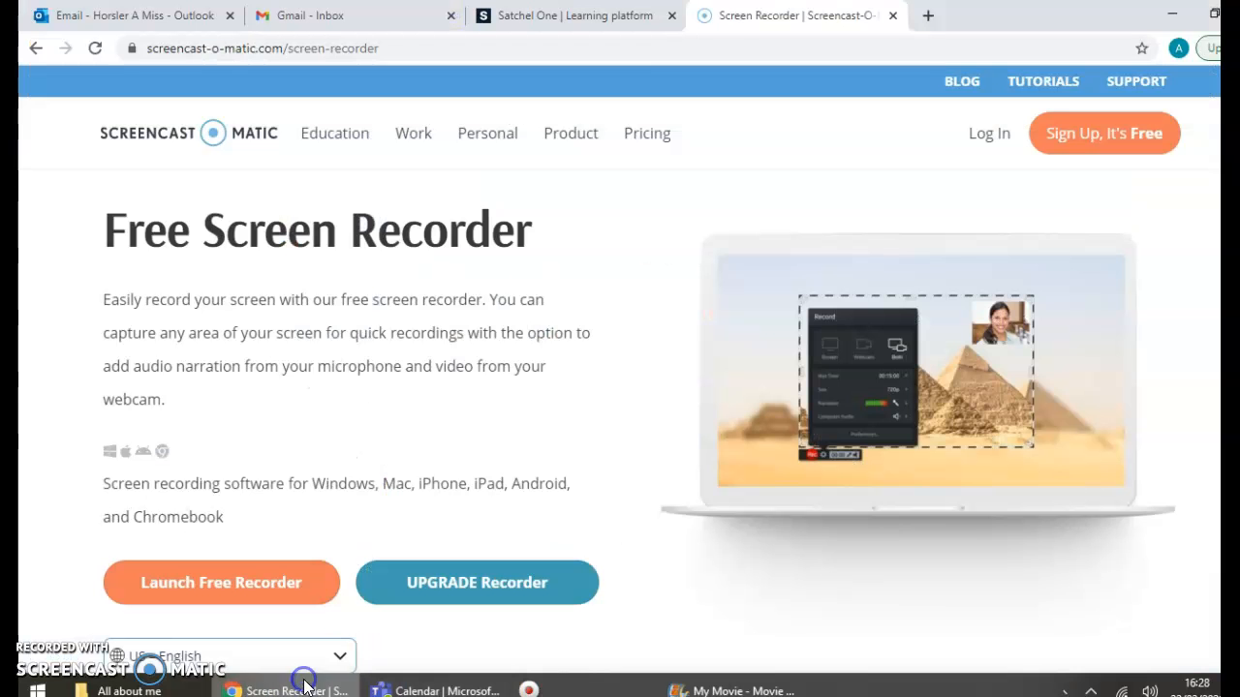
{"action": "left_click", "coordinate": [928, 16]}
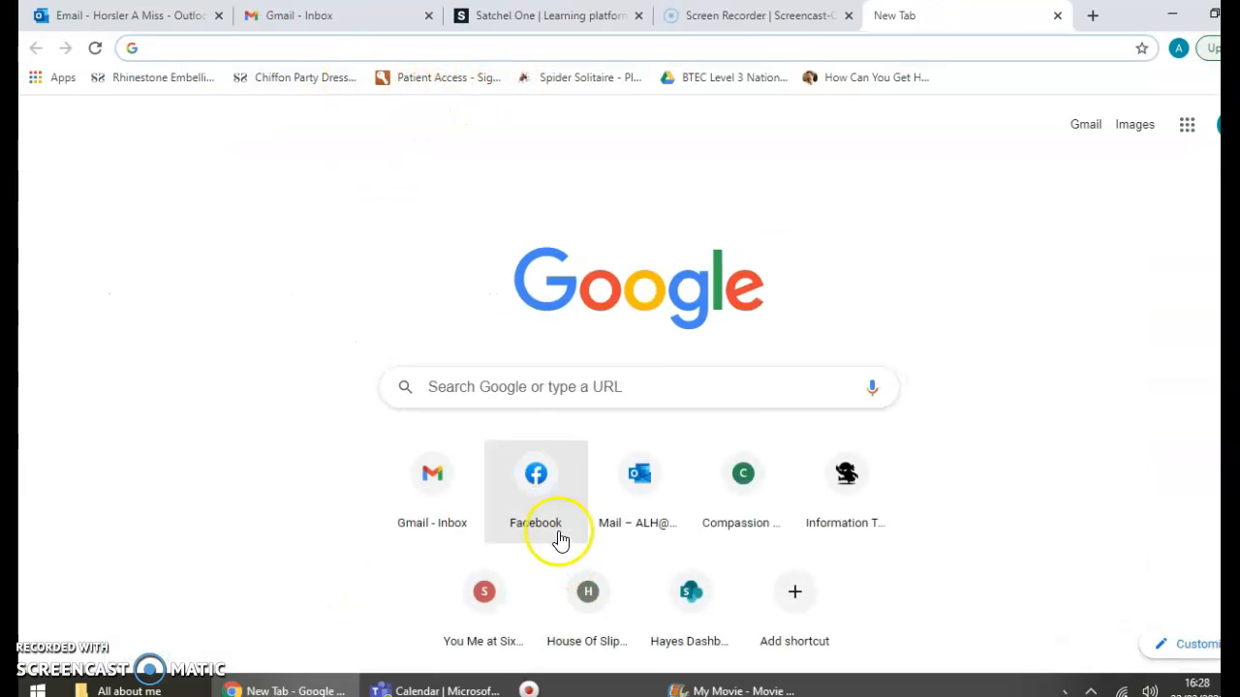
{"action": "left_click", "coordinate": [496, 387]}
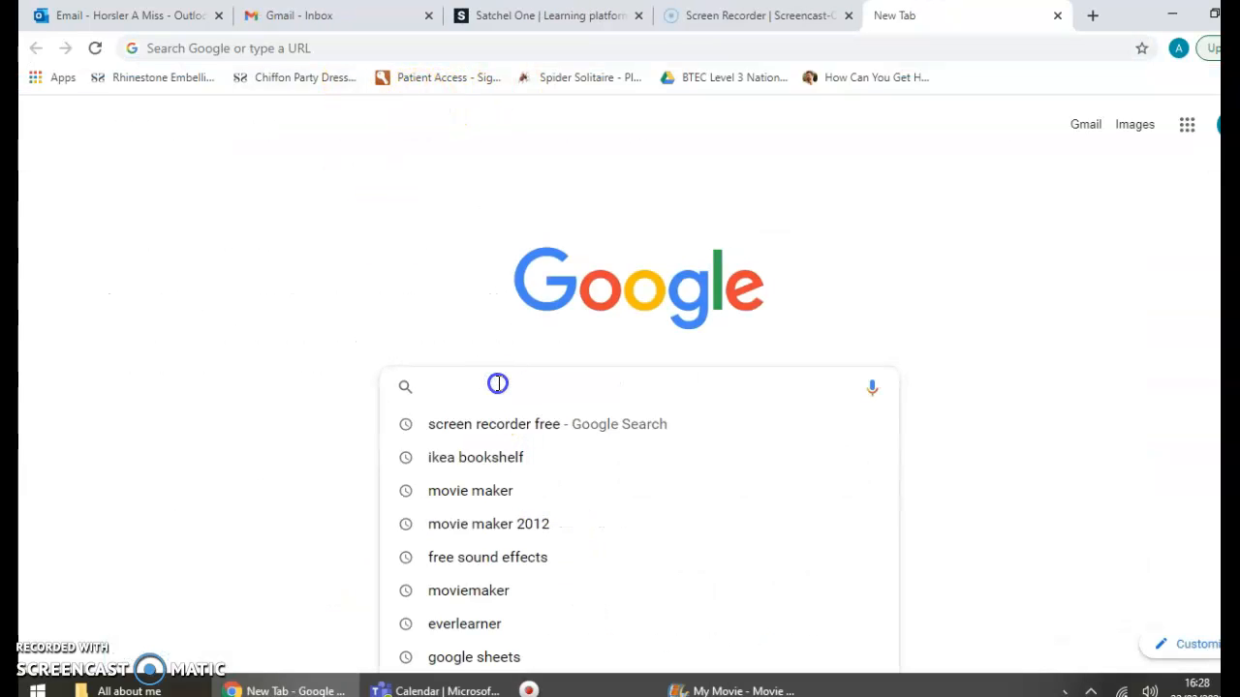
{"action": "type", "text": "free"}
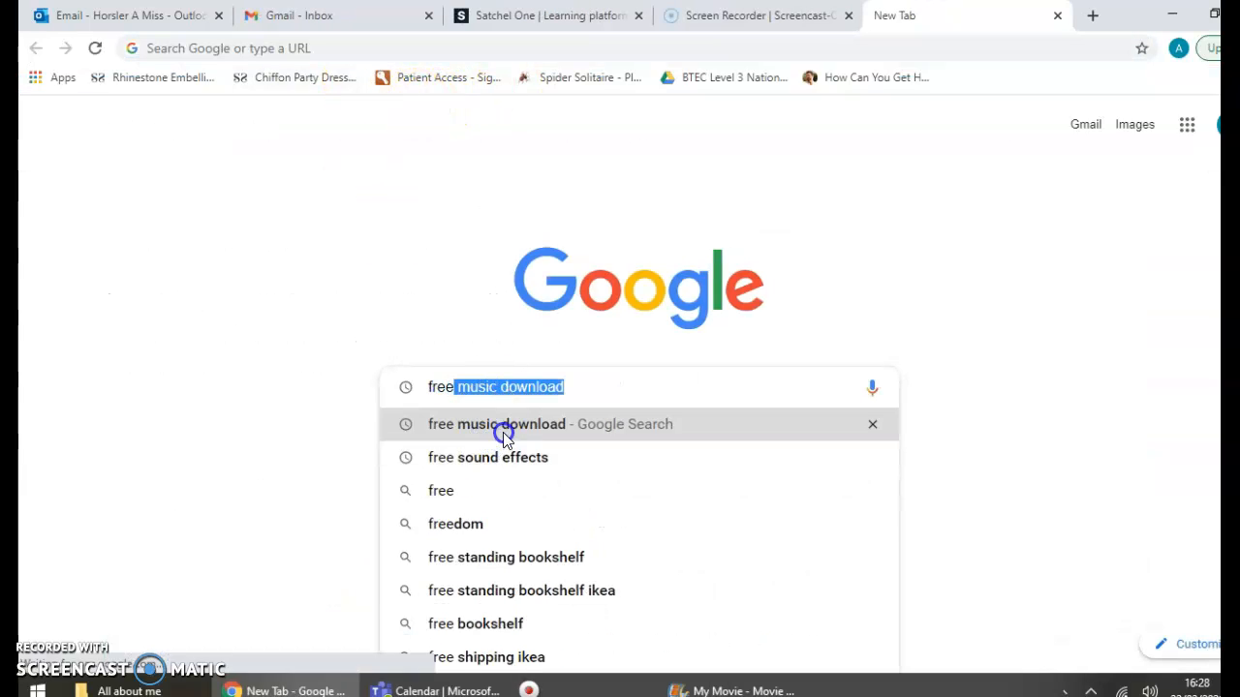
{"action": "left_click", "coordinate": [500, 432]}
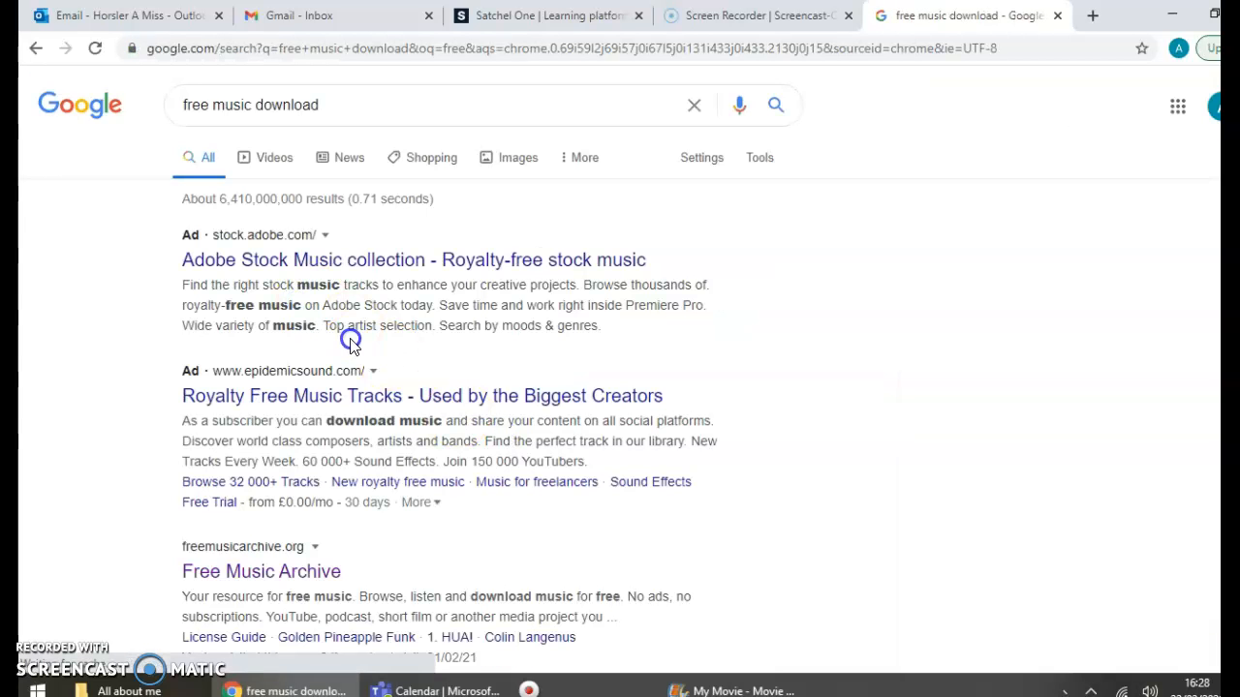
{"action": "scroll", "coordinate": [349, 338], "scroll_direction": "down", "scroll_amount": 2}
{"action": "left_click", "coordinate": [302, 391]}
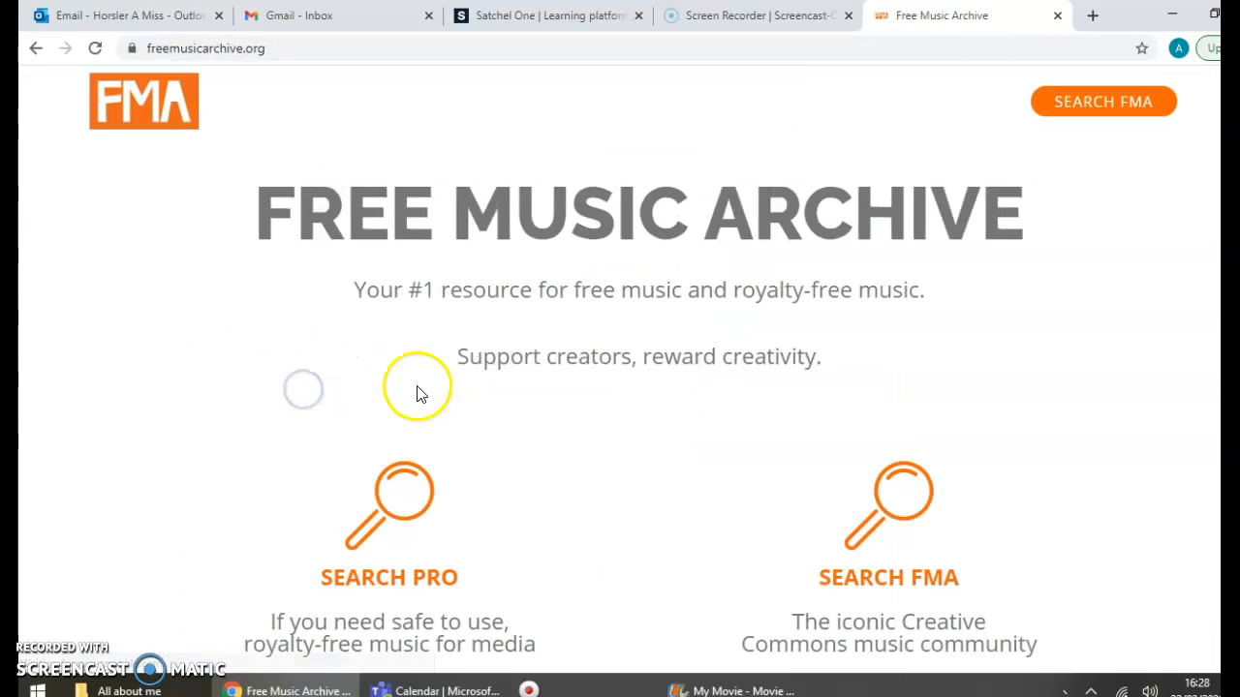
Step: Search the Free Music Archive for "drums" and look through the tracks that can be downloaded
{"action": "left_click", "coordinate": [1047, 116]}
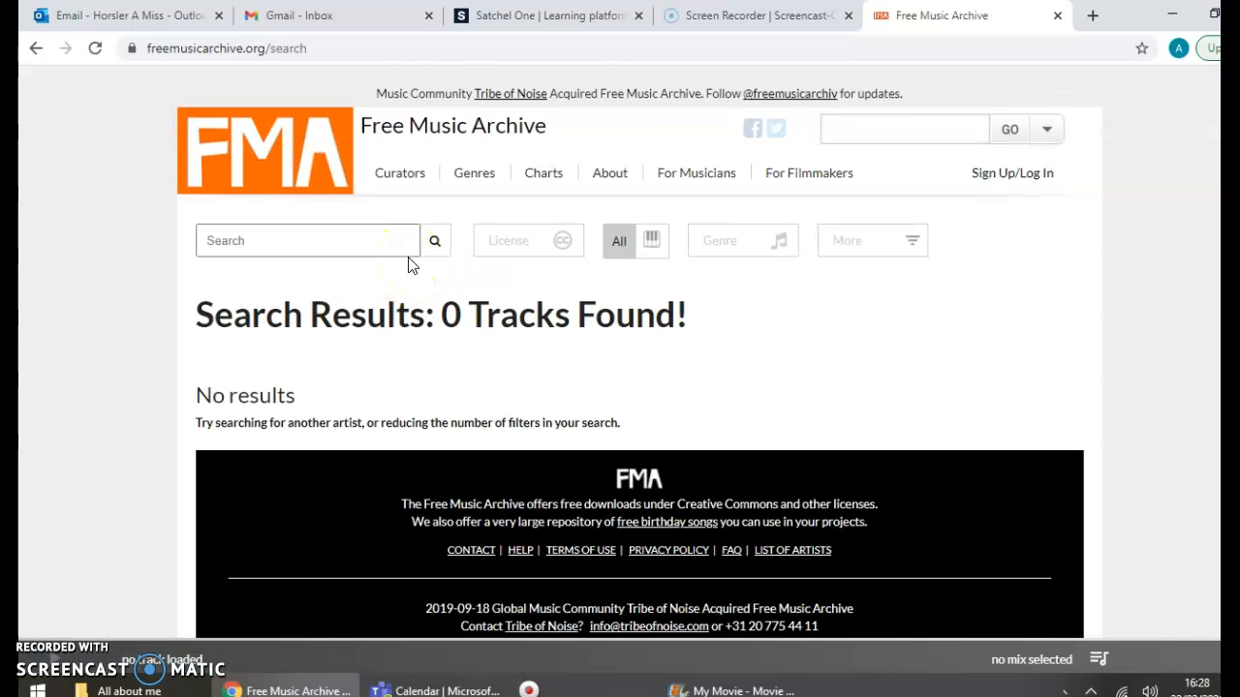
{"action": "left_click", "coordinate": [349, 250]}
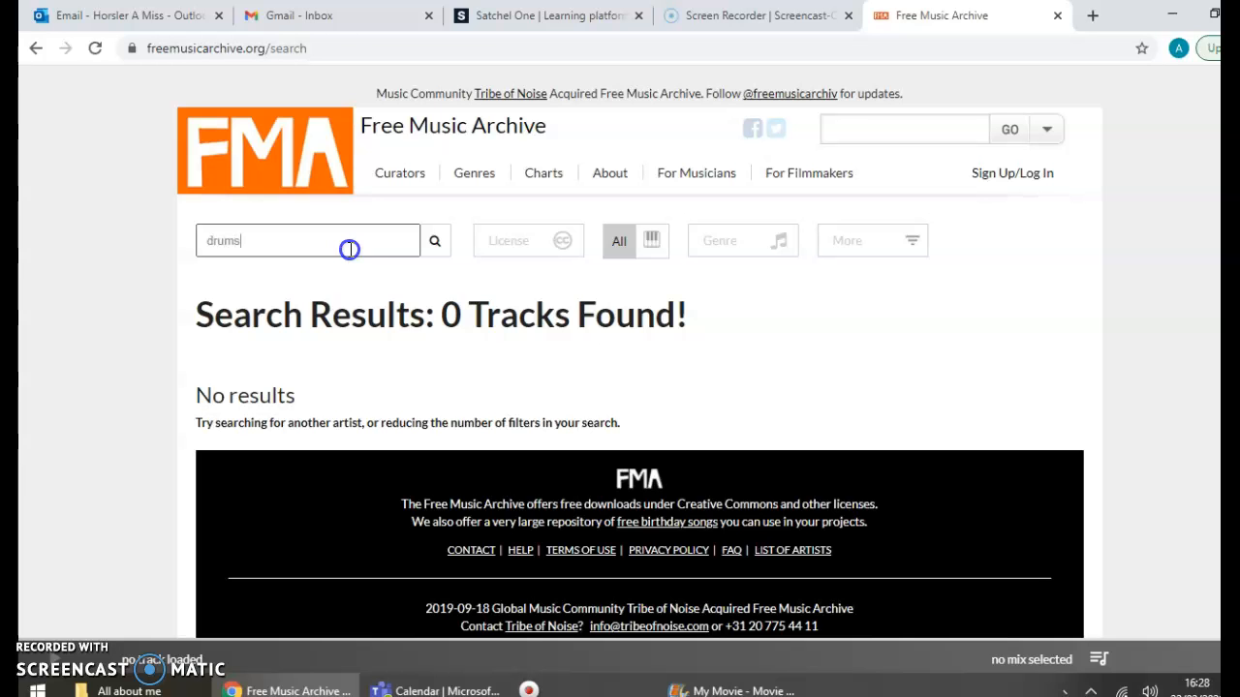
{"action": "key", "text": "Return"}
{"action": "scroll", "coordinate": [291, 310], "scroll_direction": "down", "scroll_amount": 2}
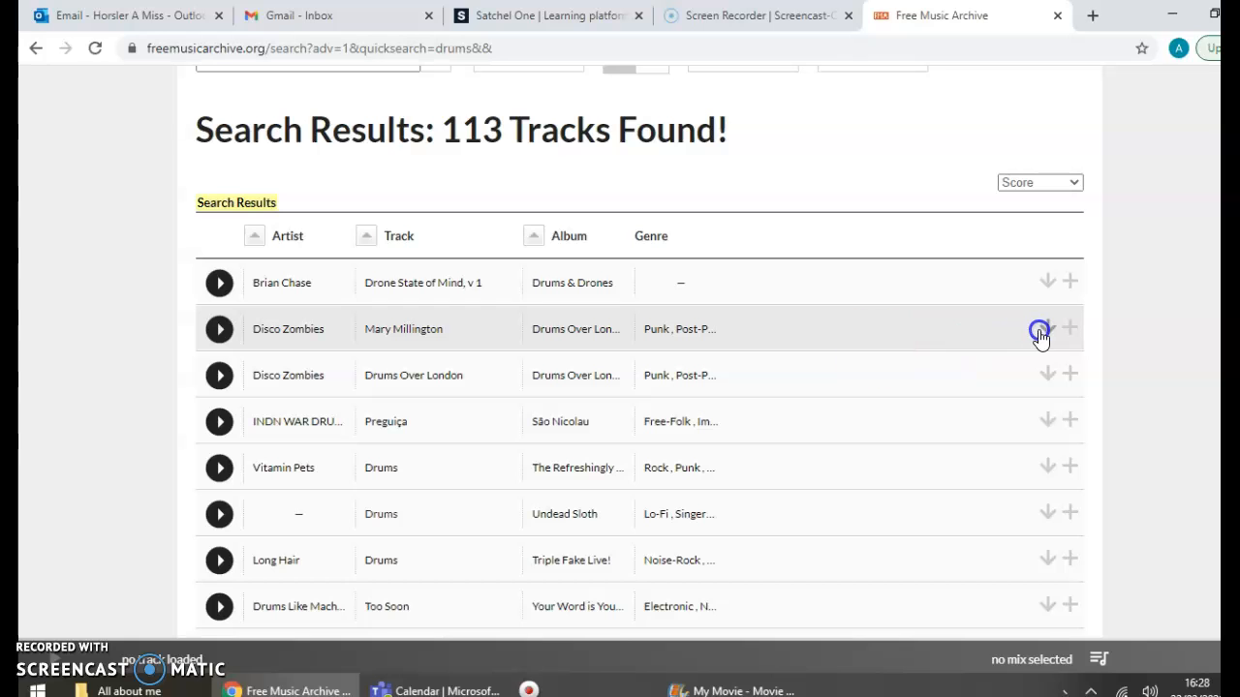
Step: Return to Movie Maker, add "Disco Zombies - Drums Over London.mp3" from the "All about me" folder, and place the music at the movie's start
{"action": "left_click", "coordinate": [722, 691]}
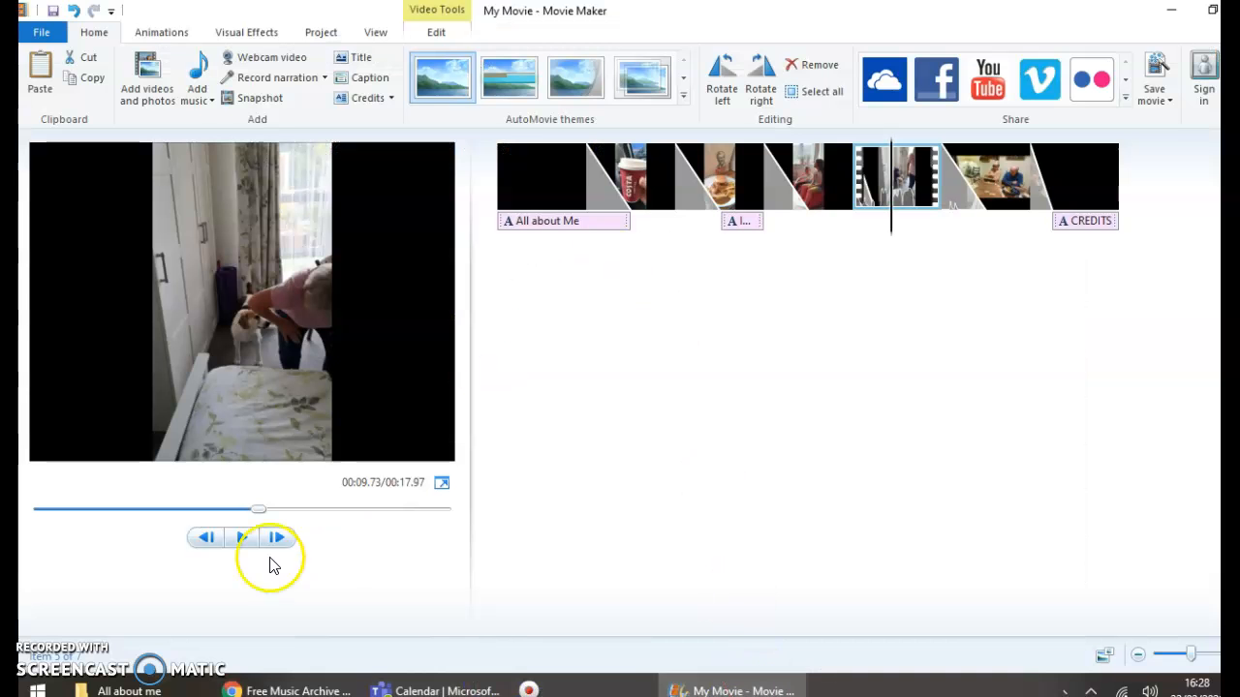
{"action": "left_click", "coordinate": [145, 690]}
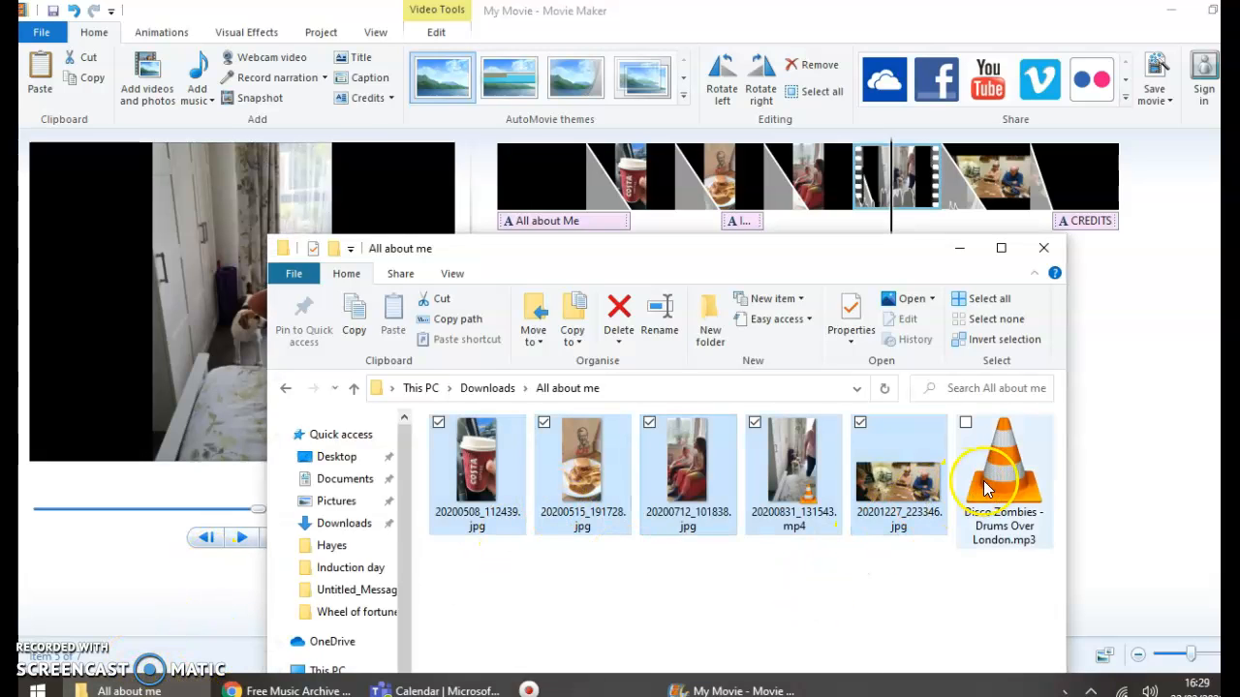
{"action": "left_click", "coordinate": [1008, 482]}
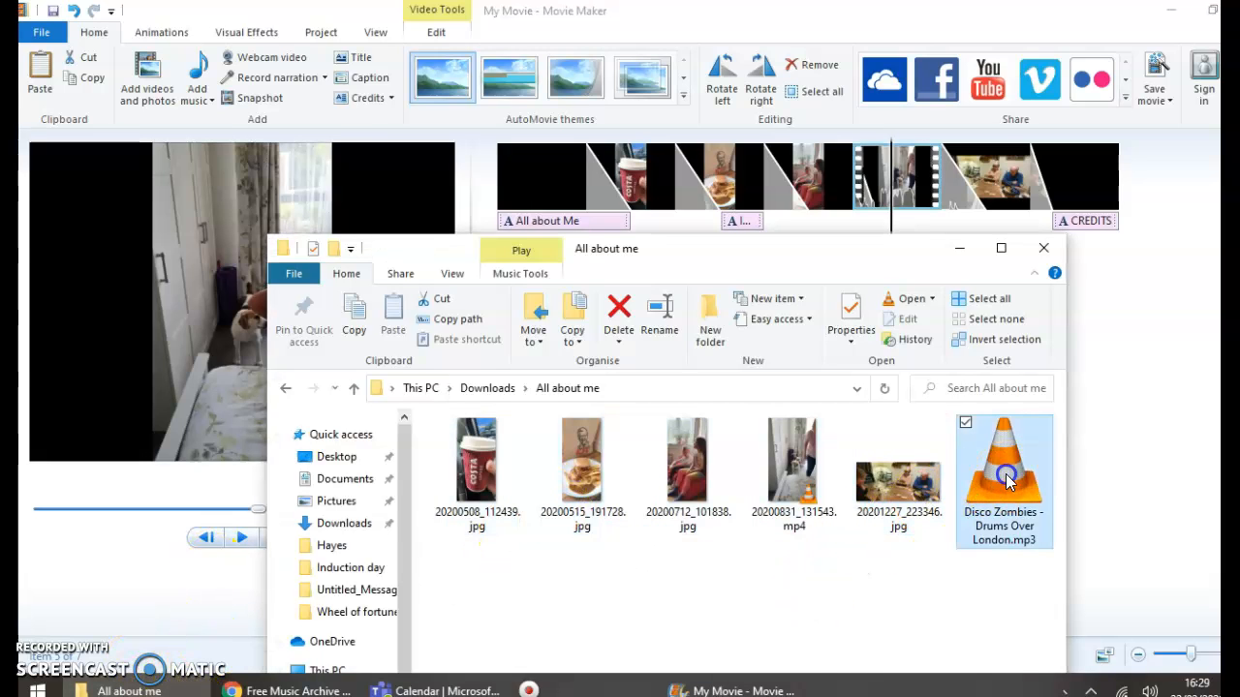
{"action": "left_click_drag", "start_coordinate": [1007, 481], "coordinate": [598, 229]}
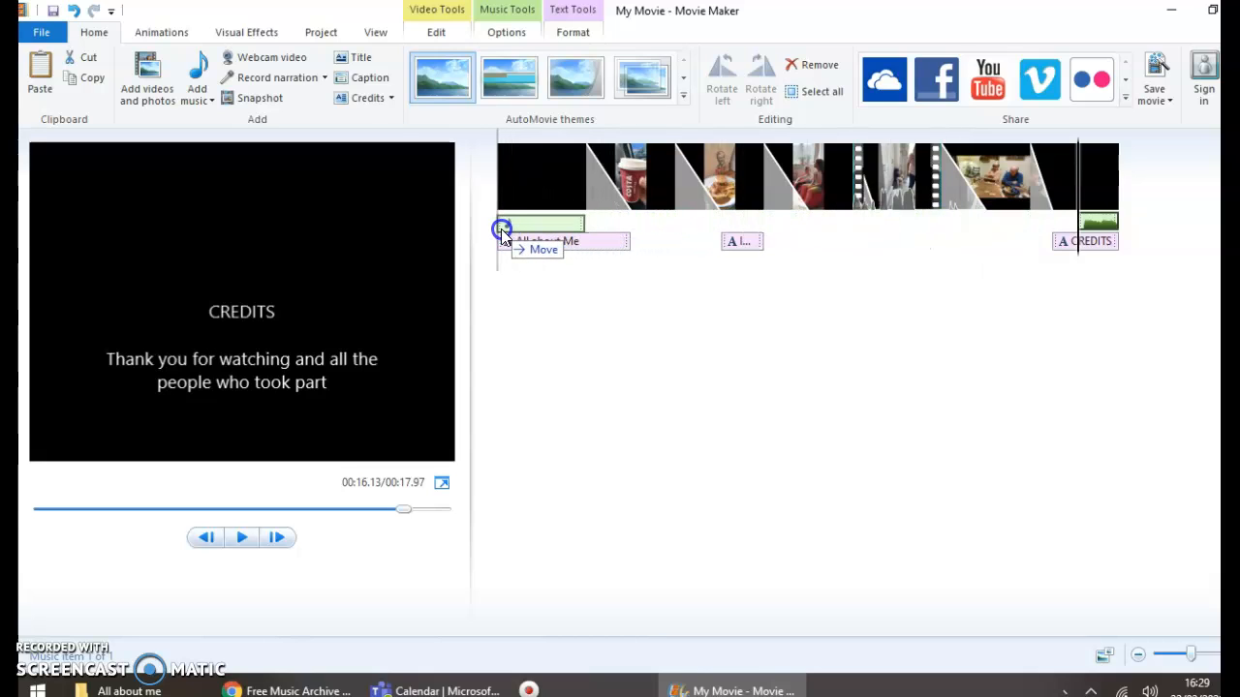
{"action": "left_click_drag", "start_coordinate": [501, 228], "coordinate": [501, 231]}
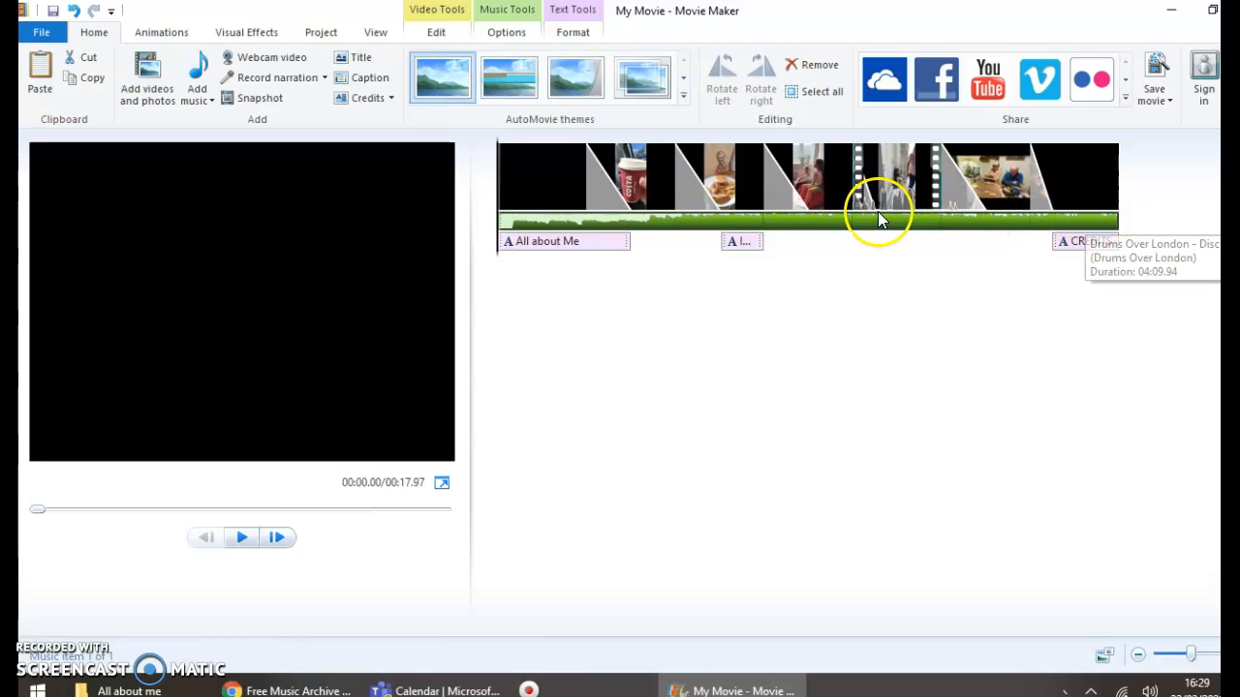
Step: Find where the dog video ends and set the music track's end point to 12 seconds
{"action": "left_click", "coordinate": [879, 172]}
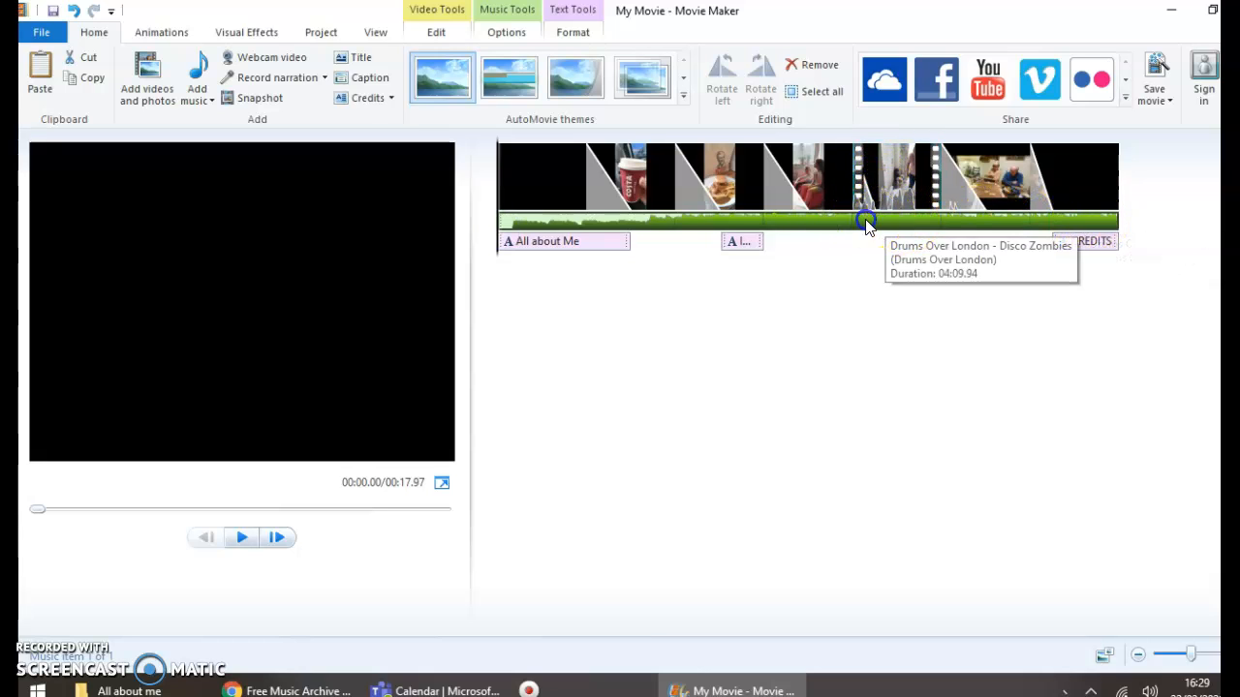
{"action": "left_click", "coordinate": [460, 34]}
{"action": "left_click", "coordinate": [502, 38]}
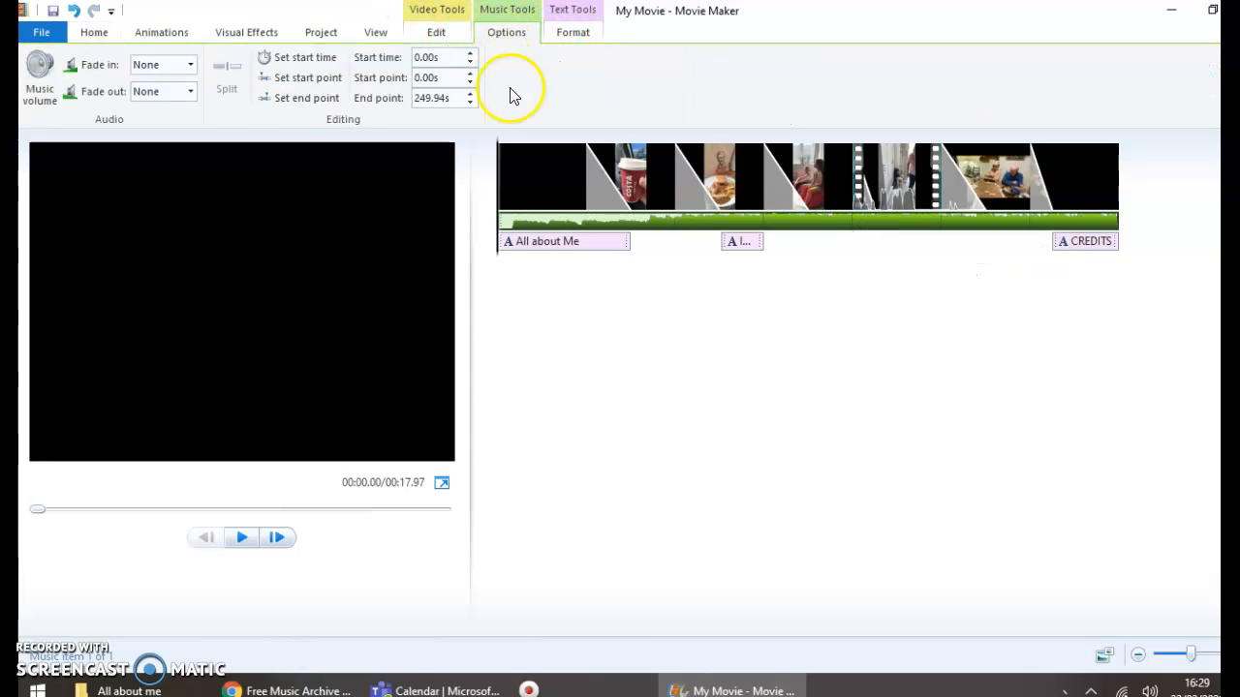
{"action": "left_click", "coordinate": [877, 184]}
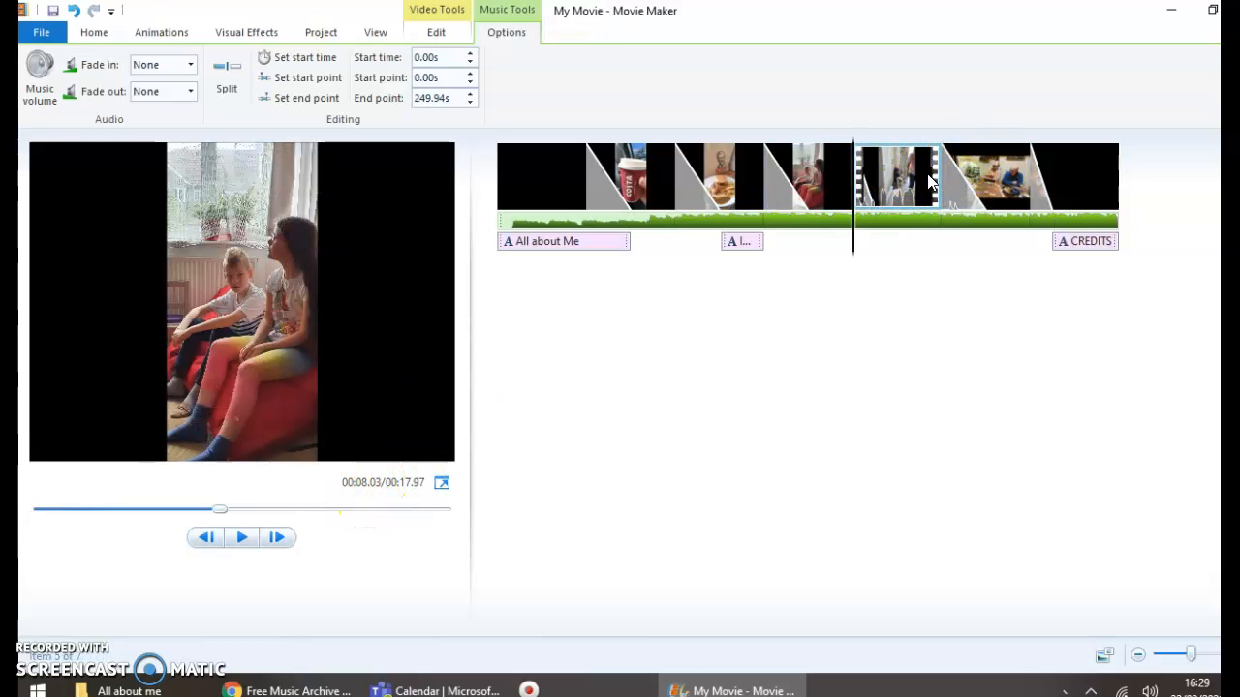
{"action": "left_click", "coordinate": [985, 178]}
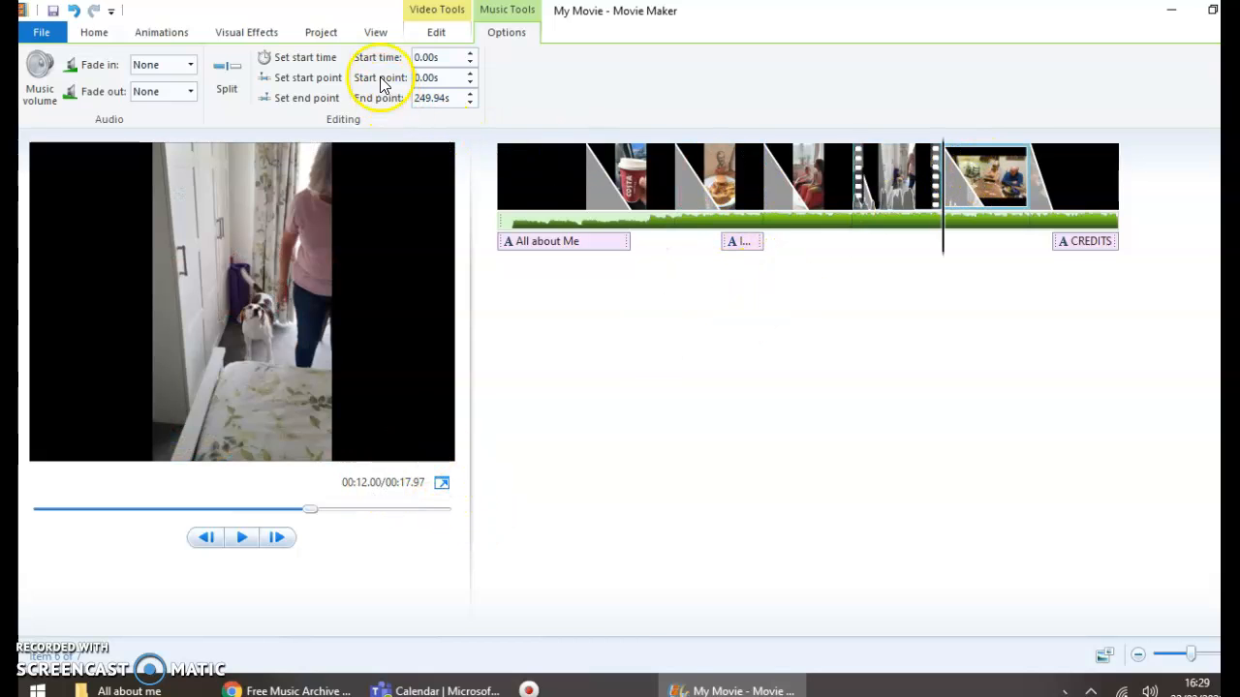
{"action": "left_click", "coordinate": [470, 103]}
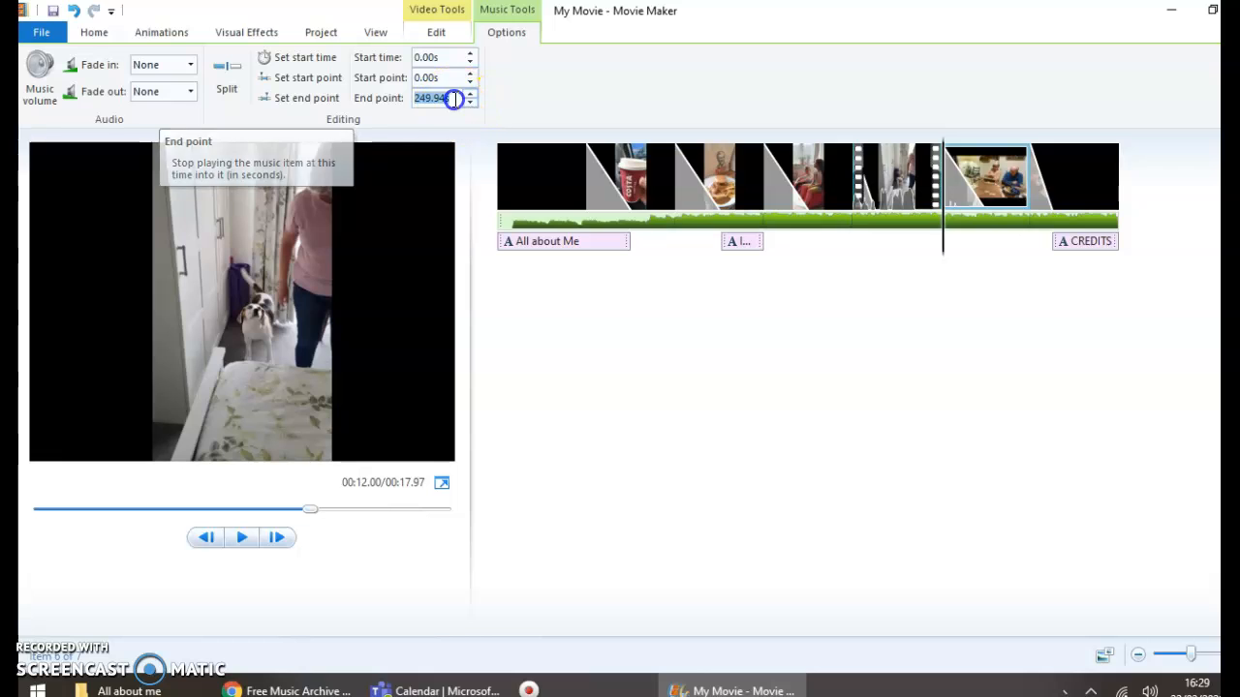
{"action": "left_click", "coordinate": [470, 104]}
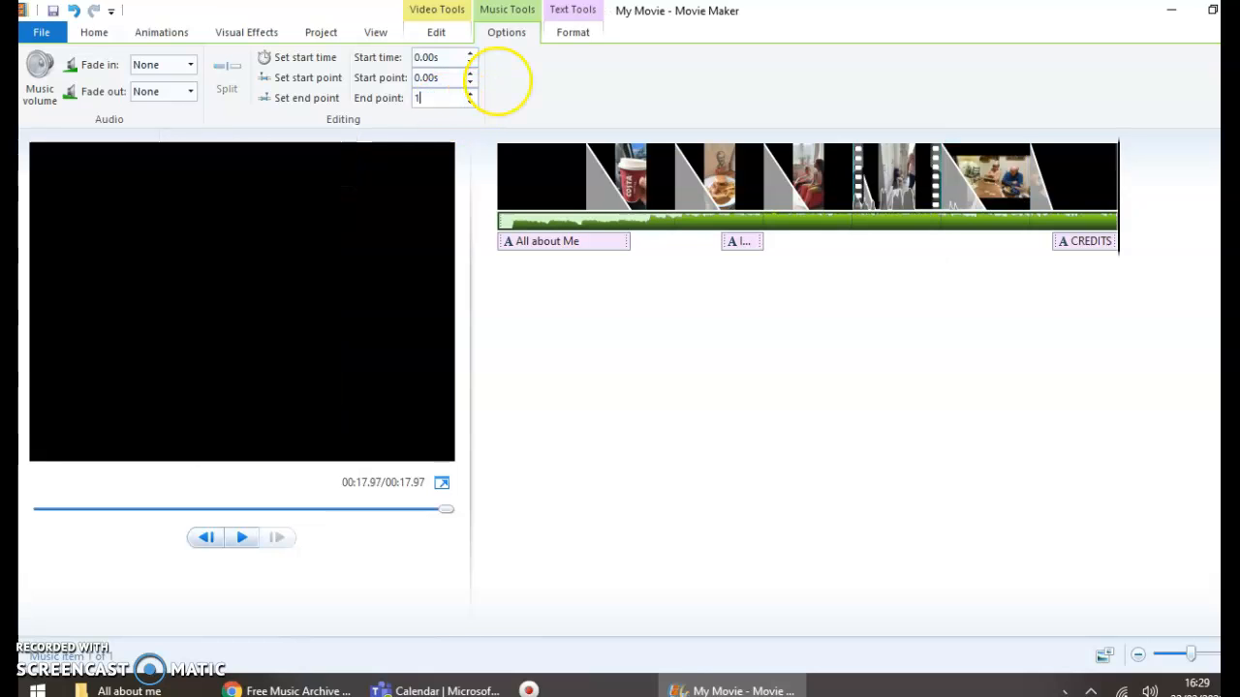
{"action": "type", "text": "12"}
{"action": "left_click", "coordinate": [500, 85]}
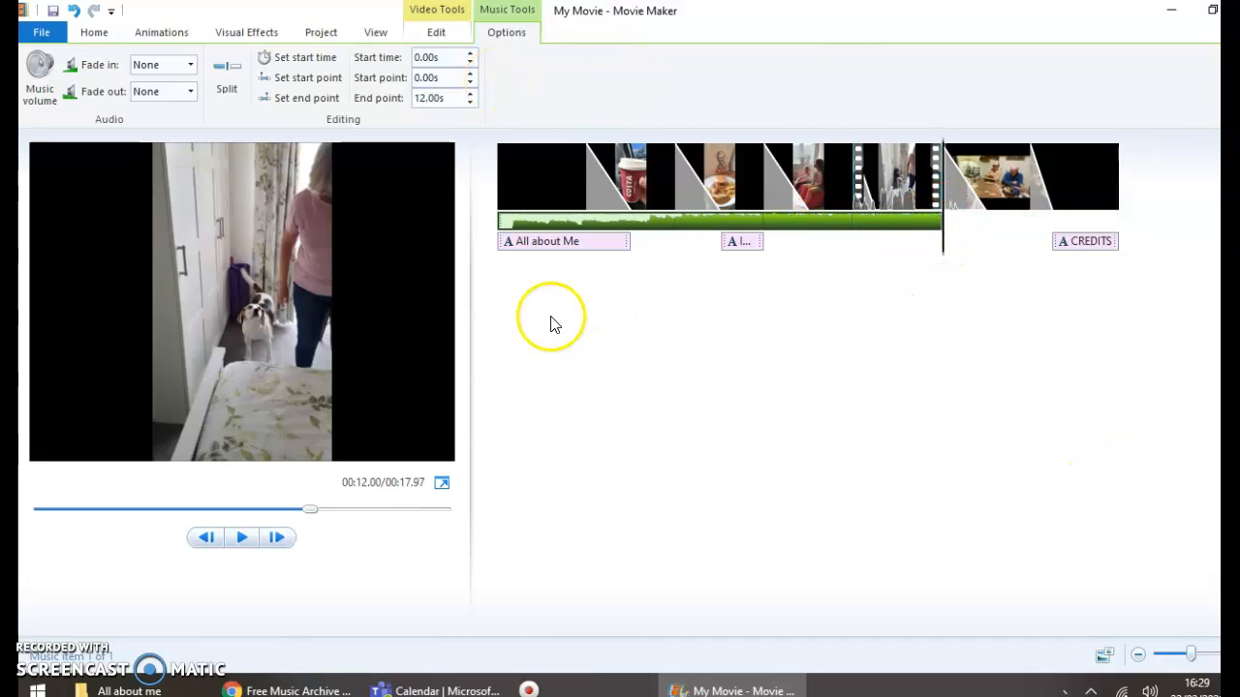
Step: Preview the movie with its music from the title until just after the dog video
{"action": "left_click", "coordinate": [523, 184]}
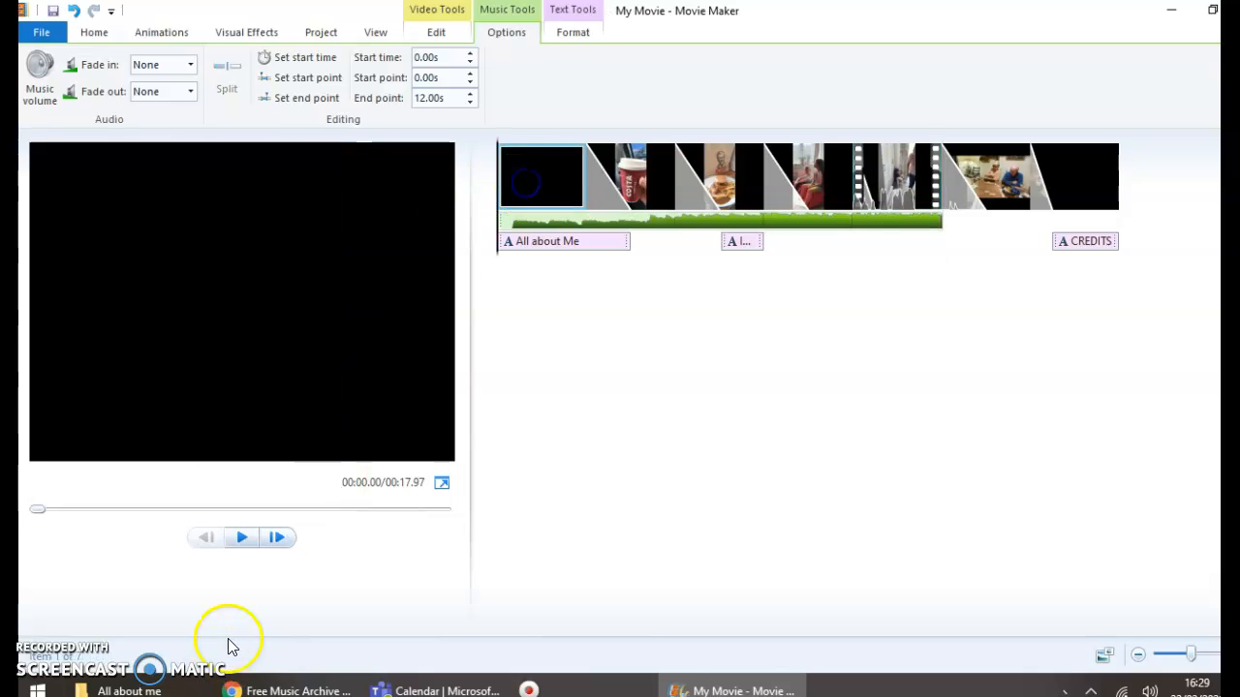
{"action": "left_click", "coordinate": [241, 537]}
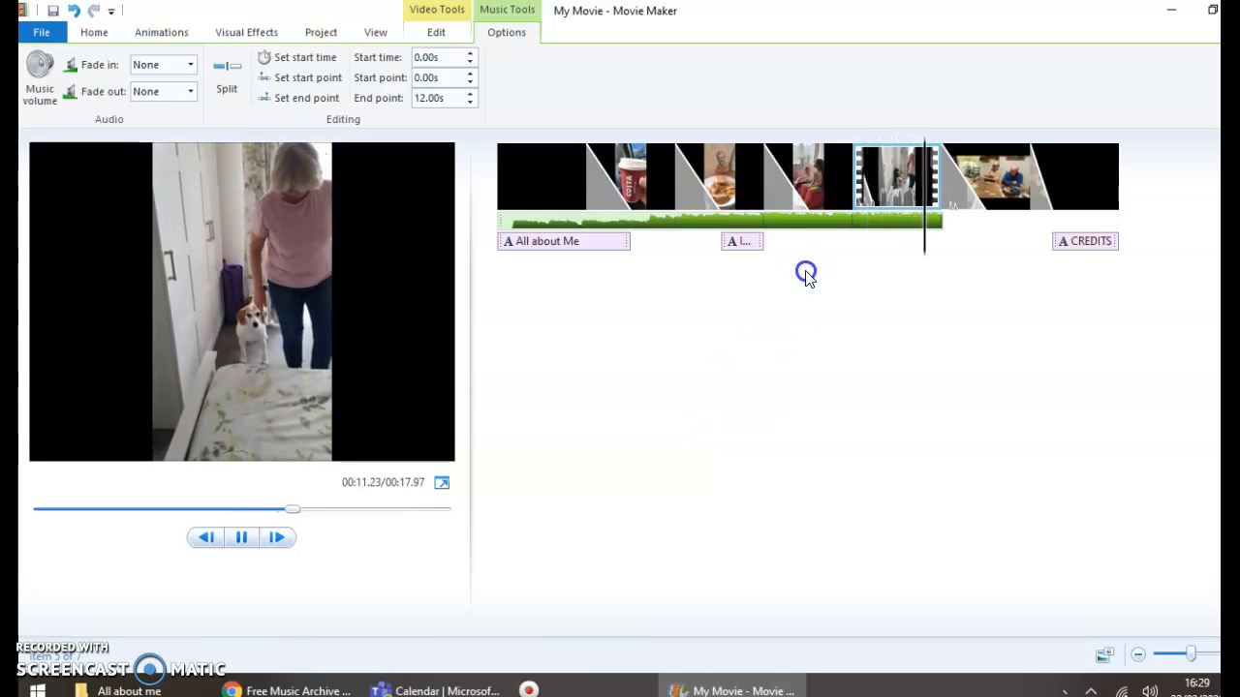
{"action": "left_click", "coordinate": [242, 536]}
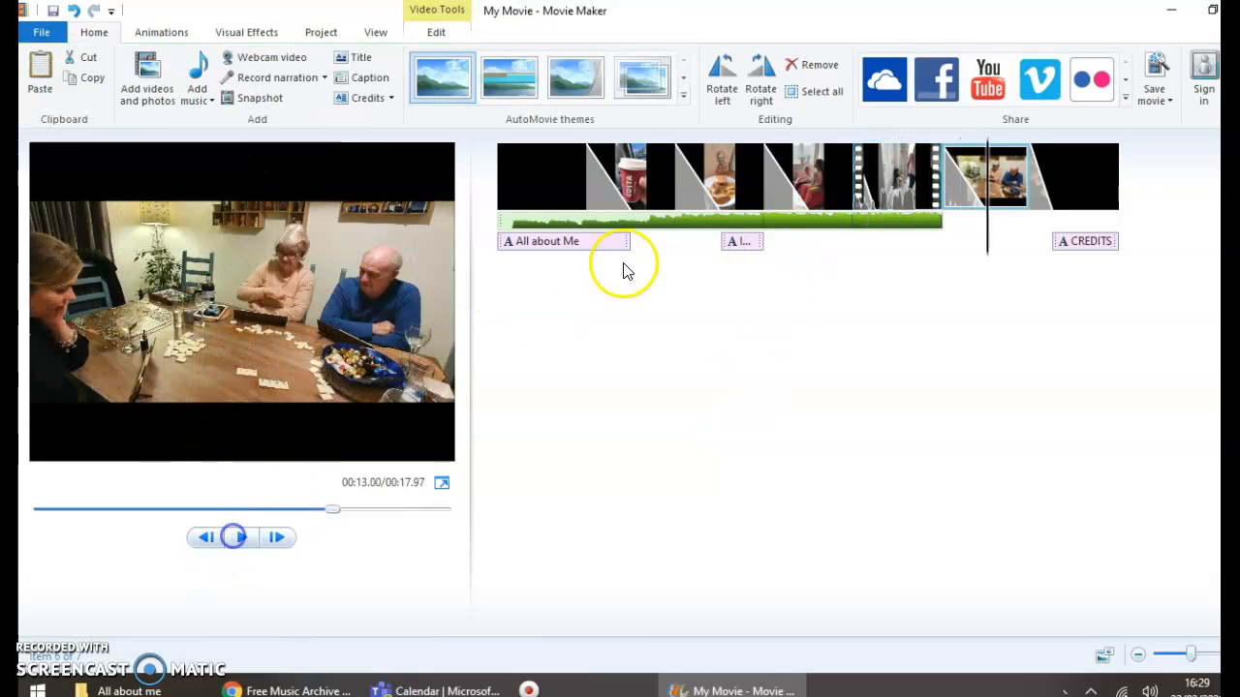
Step: Shorten the music track by lowering its end point to 8.16 seconds, near the start of the dog video
{"action": "left_click", "coordinate": [889, 228]}
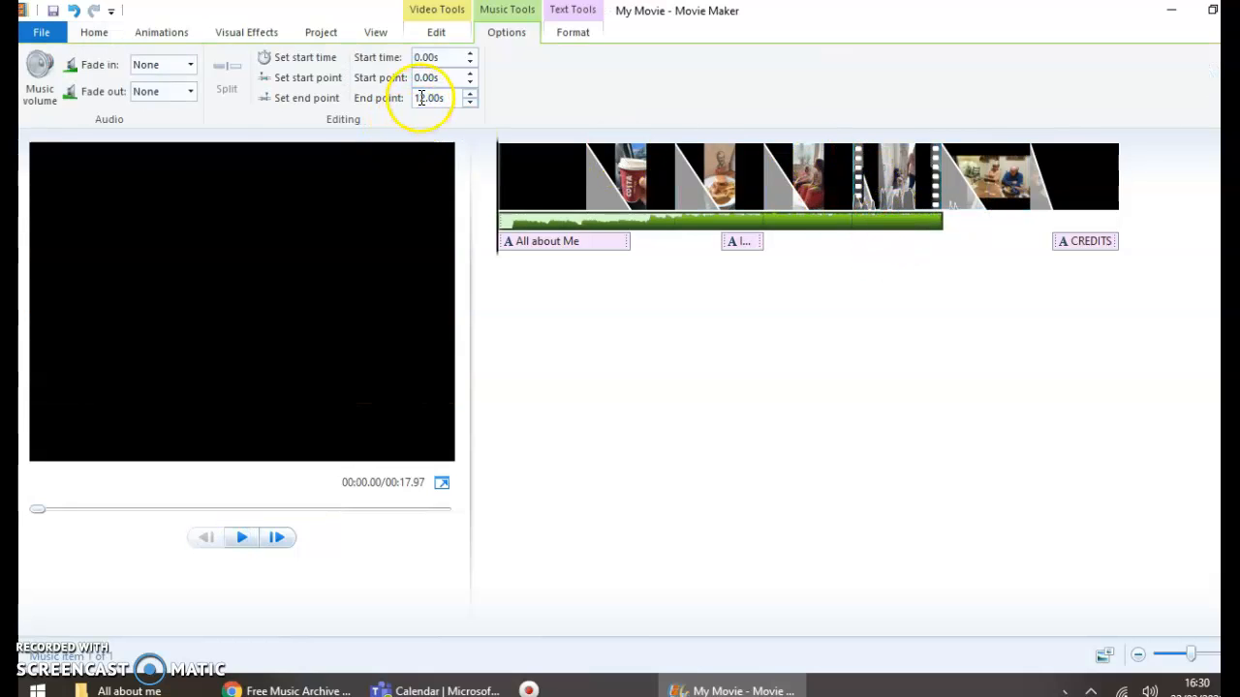
{"action": "left_click", "coordinate": [471, 105]}
{"action": "left_click", "coordinate": [472, 105]}
{"action": "left_click", "coordinate": [472, 105]}
{"action": "left_click", "coordinate": [472, 105]}
{"action": "left_click", "coordinate": [472, 104]}
{"action": "left_click_drag", "start_coordinate": [471, 105], "coordinate": [471, 106]}
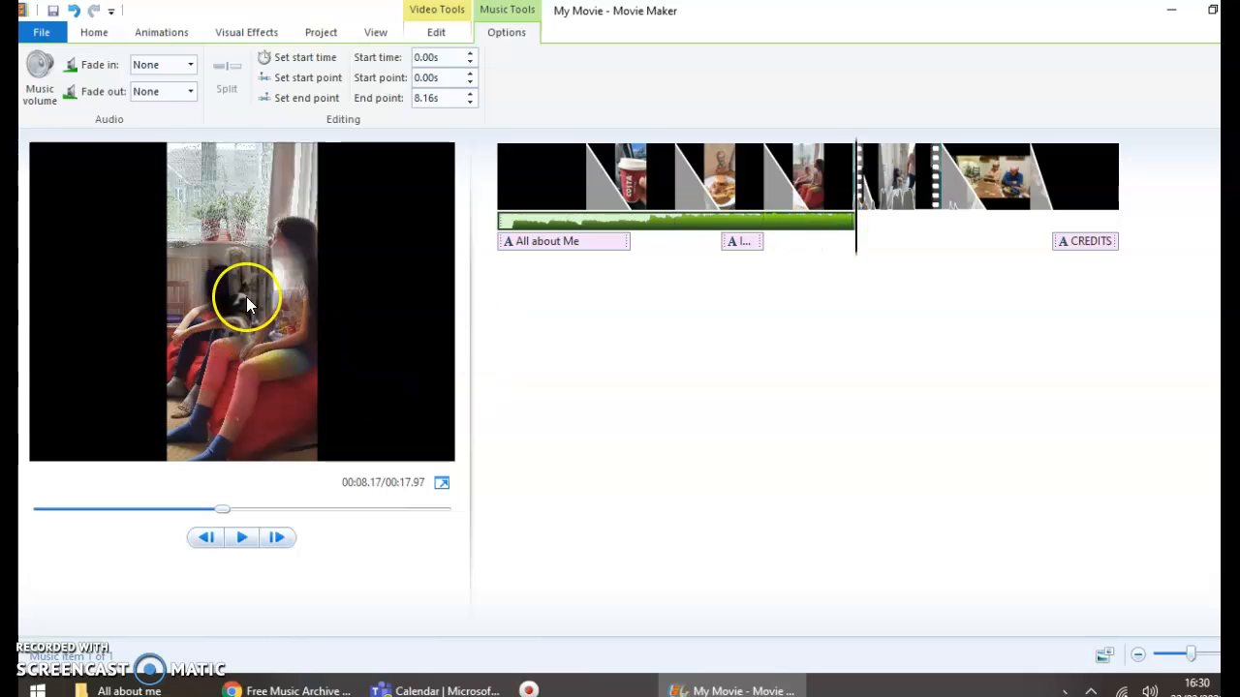
Step: Preview the movie into the dog video and set the music track's fade-out to Fast
{"action": "left_click", "coordinate": [153, 511]}
{"action": "left_click", "coordinate": [237, 543]}
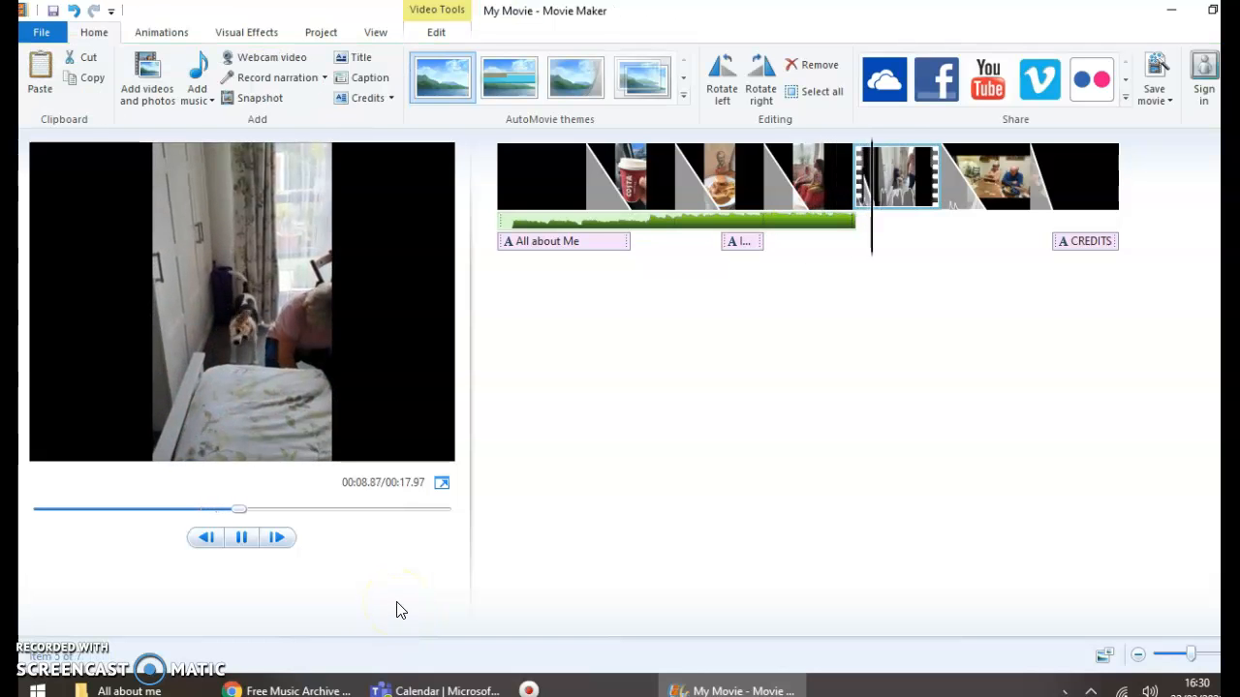
{"action": "left_click", "coordinate": [242, 537]}
{"action": "left_click", "coordinate": [828, 234]}
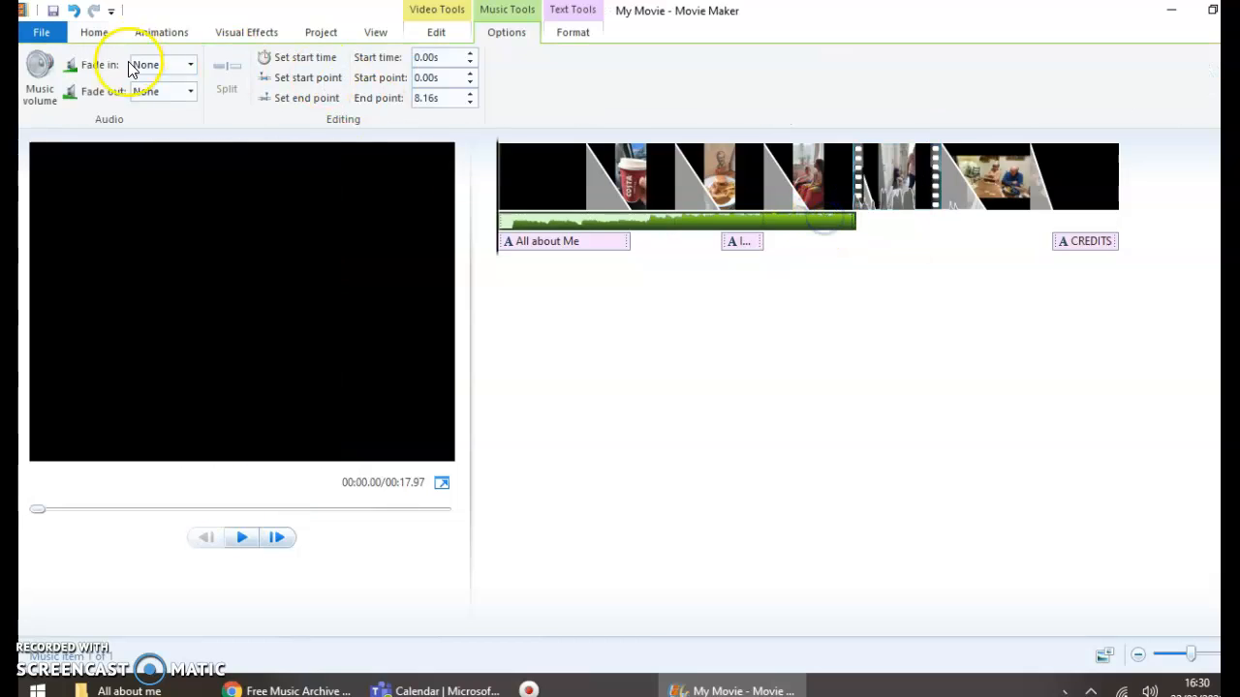
{"action": "left_click", "coordinate": [191, 92]}
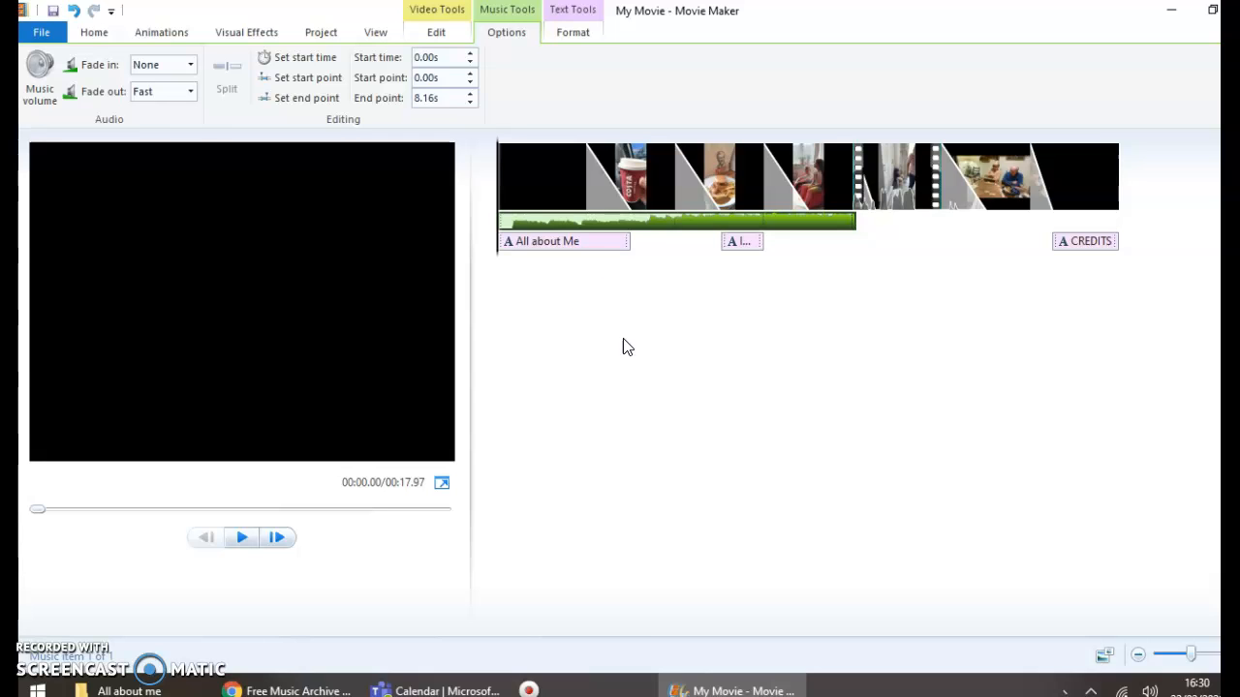
Step: Save the project as My Movie.wlmp in the All about me folder inside Downloads
{"action": "left_click", "coordinate": [41, 32]}
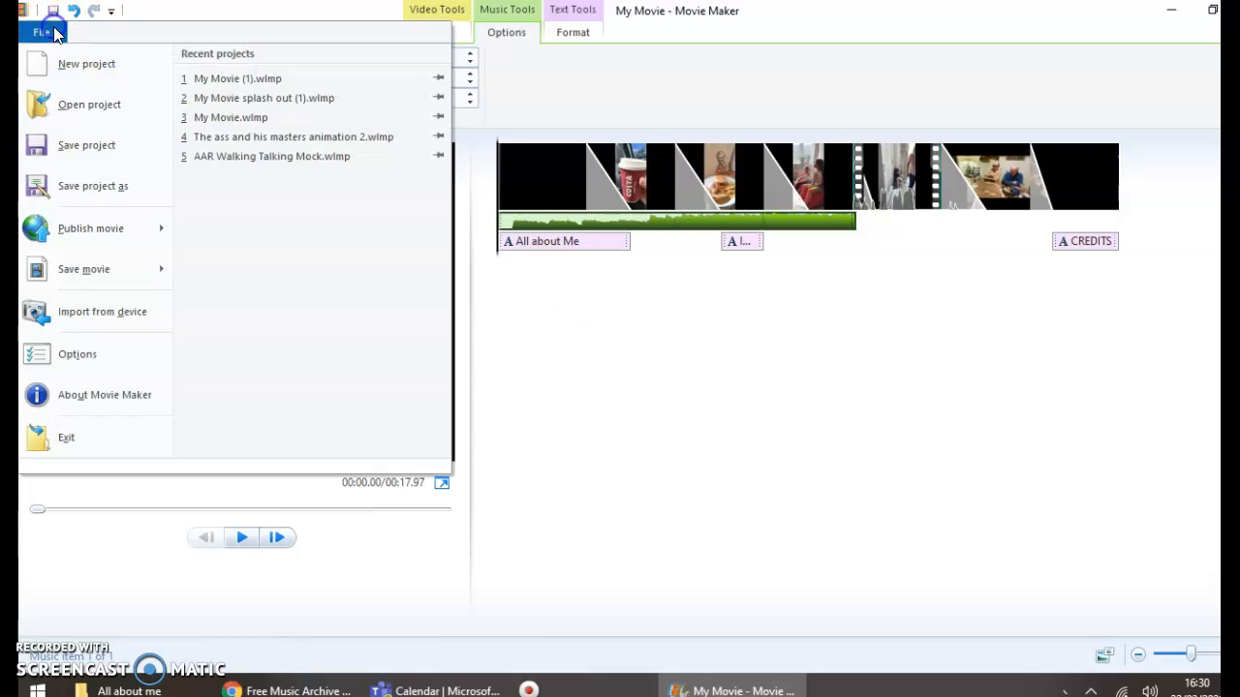
{"action": "left_click", "coordinate": [79, 150]}
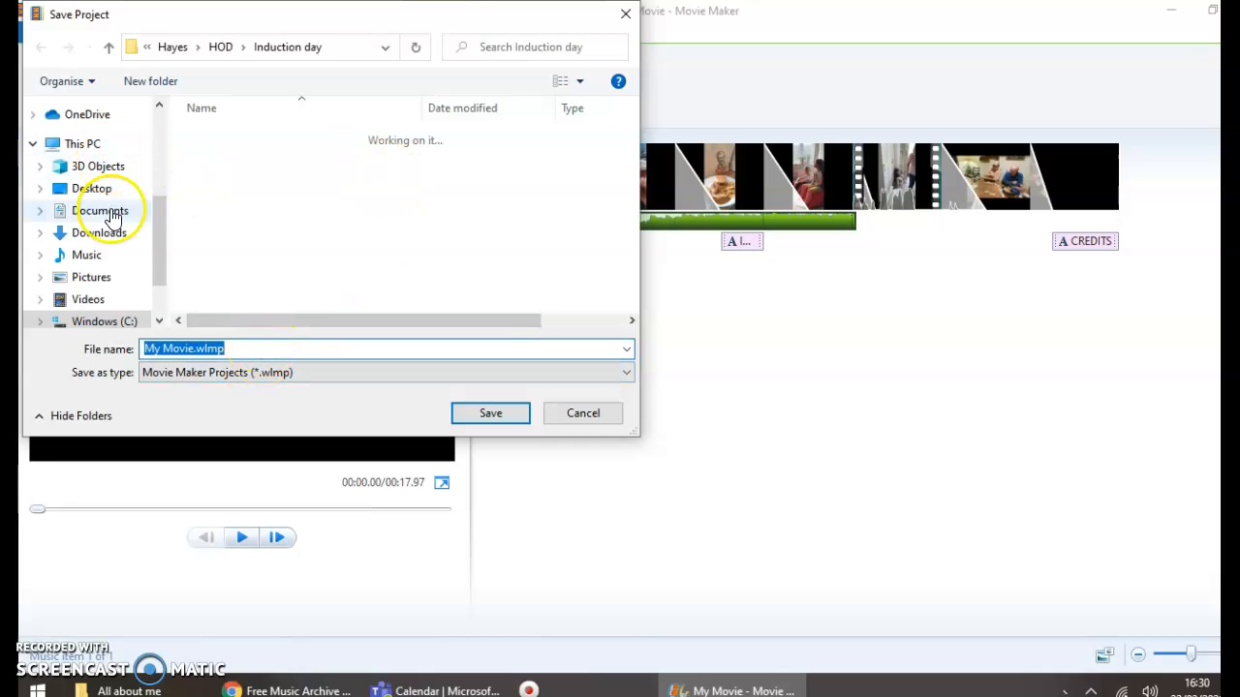
{"action": "left_click", "coordinate": [97, 235]}
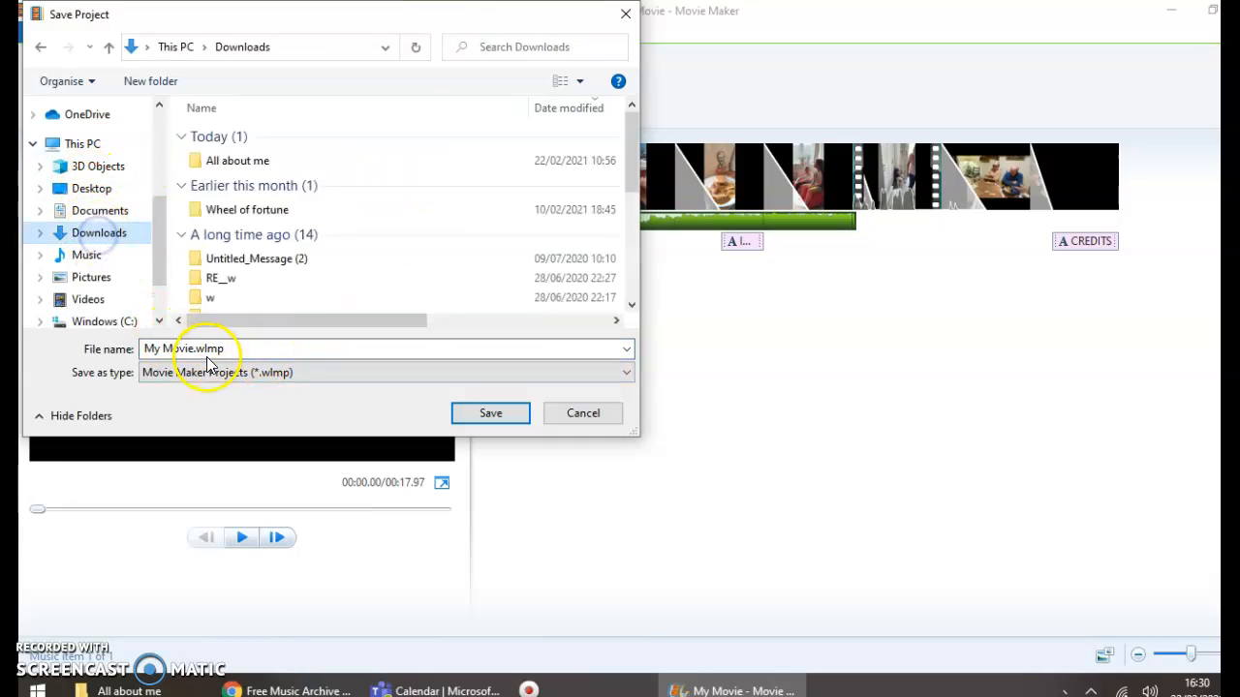
{"action": "left_click", "coordinate": [244, 359]}
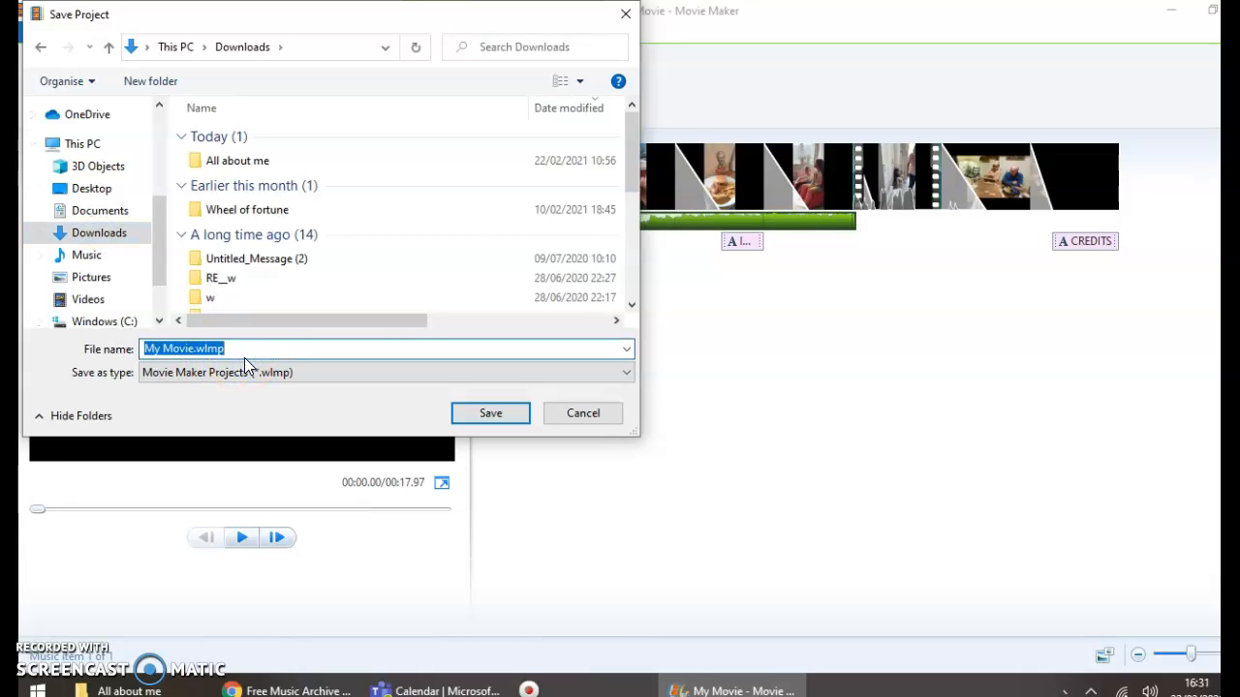
{"action": "double_click", "coordinate": [277, 161]}
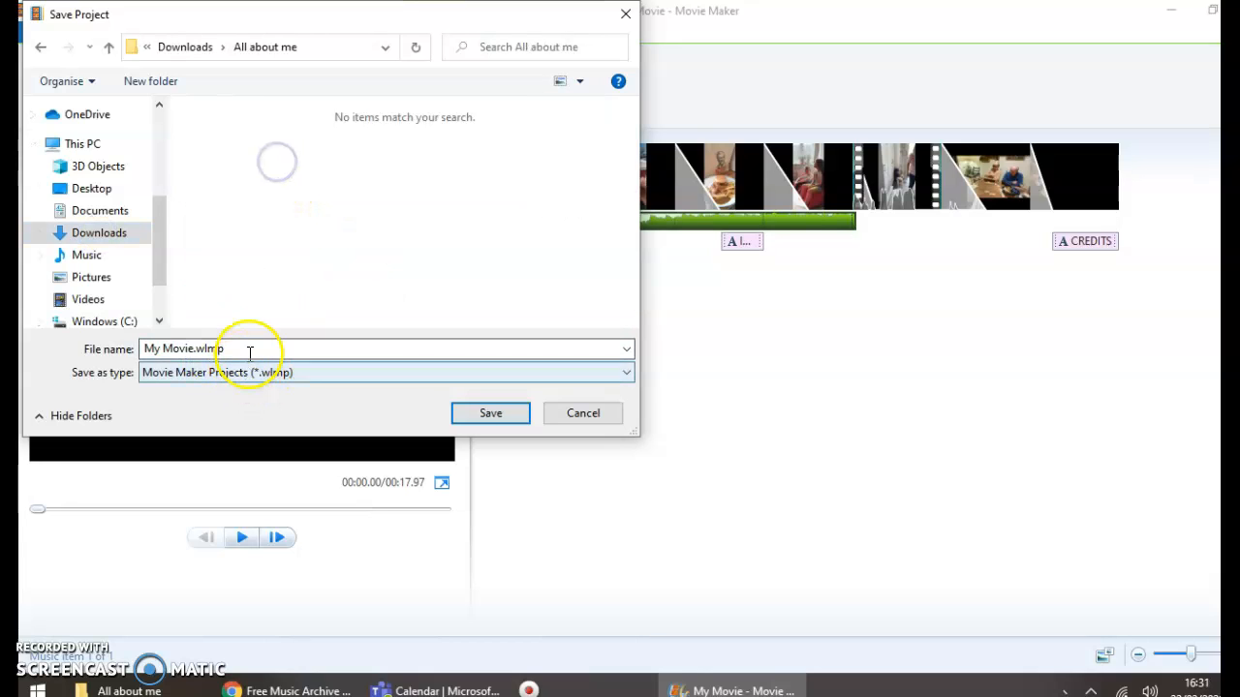
{"action": "left_click", "coordinate": [249, 351]}
{"action": "left_click", "coordinate": [491, 412]}
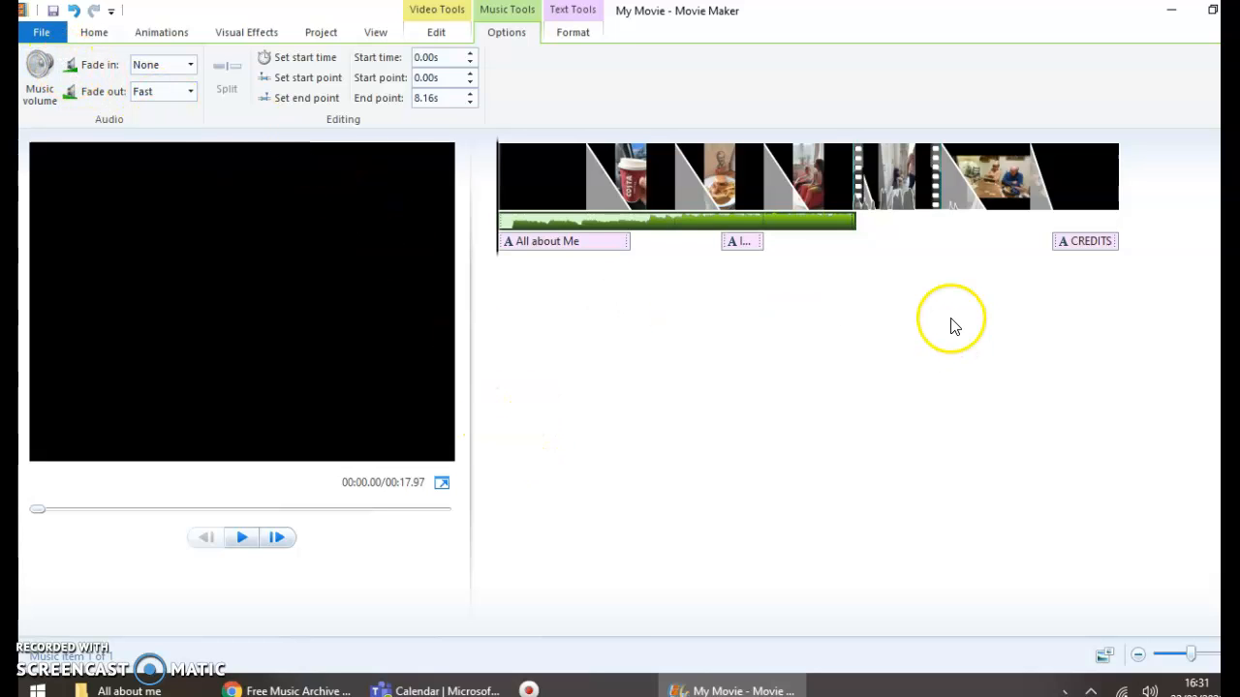
Step: Export the movie with the For email setting as an MP4 into the All about me folder, adding the author's name after "My Movie"
{"action": "left_click", "coordinate": [44, 29]}
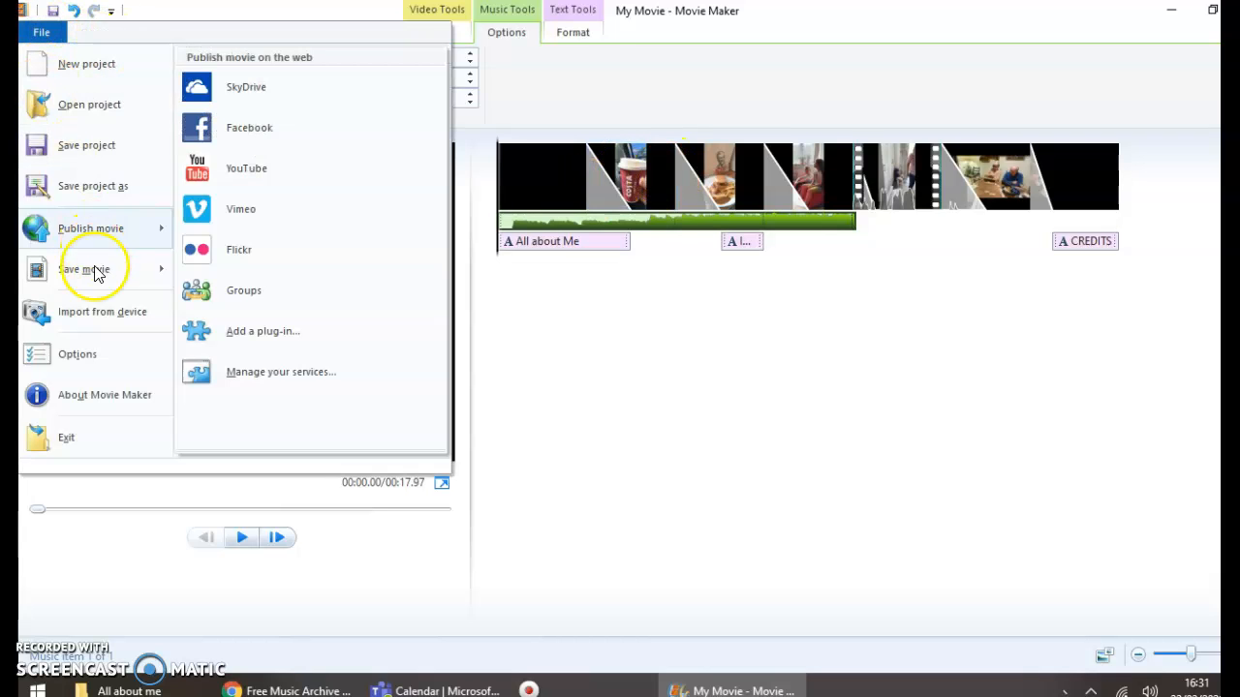
{"action": "mouse_move", "coordinate": [97, 274]}
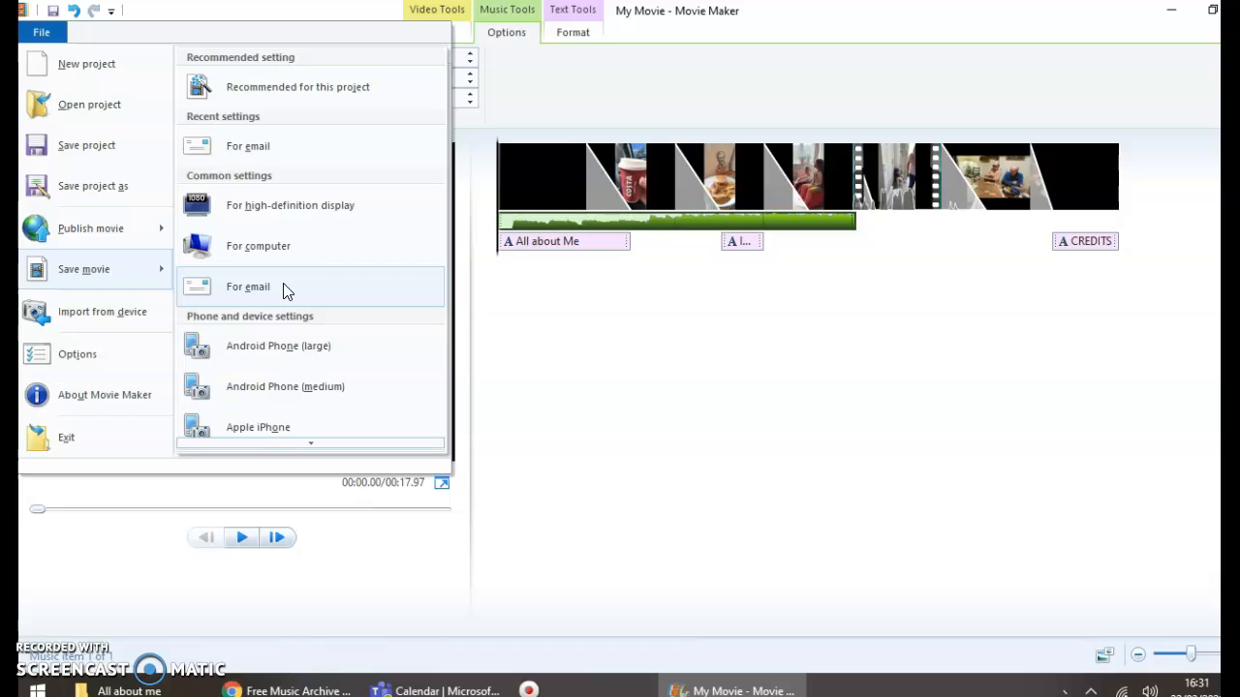
{"action": "left_click", "coordinate": [274, 221]}
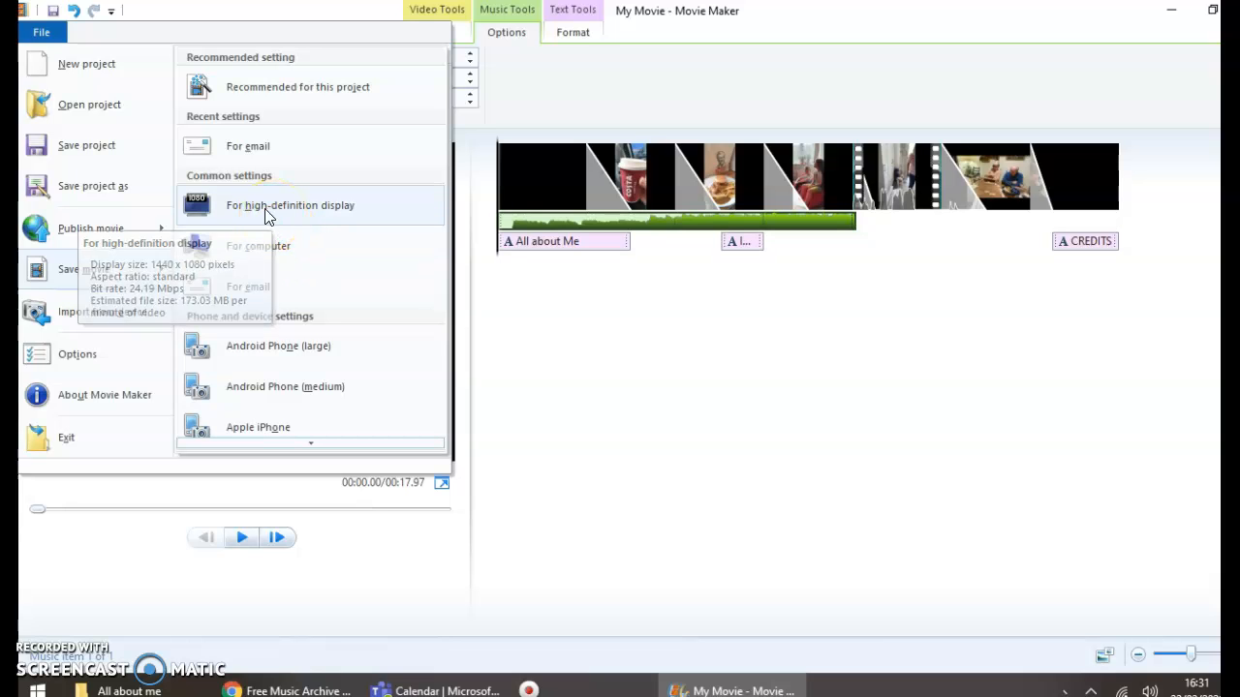
{"action": "left_click", "coordinate": [272, 287]}
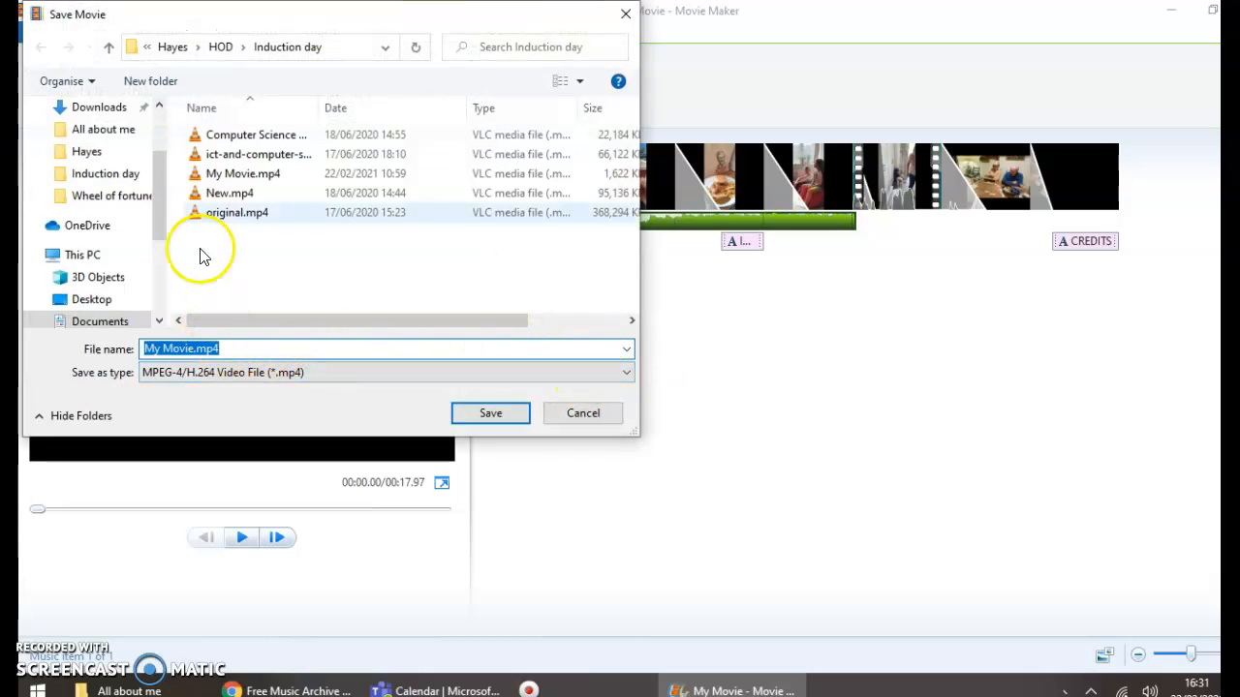
{"action": "left_click", "coordinate": [97, 132]}
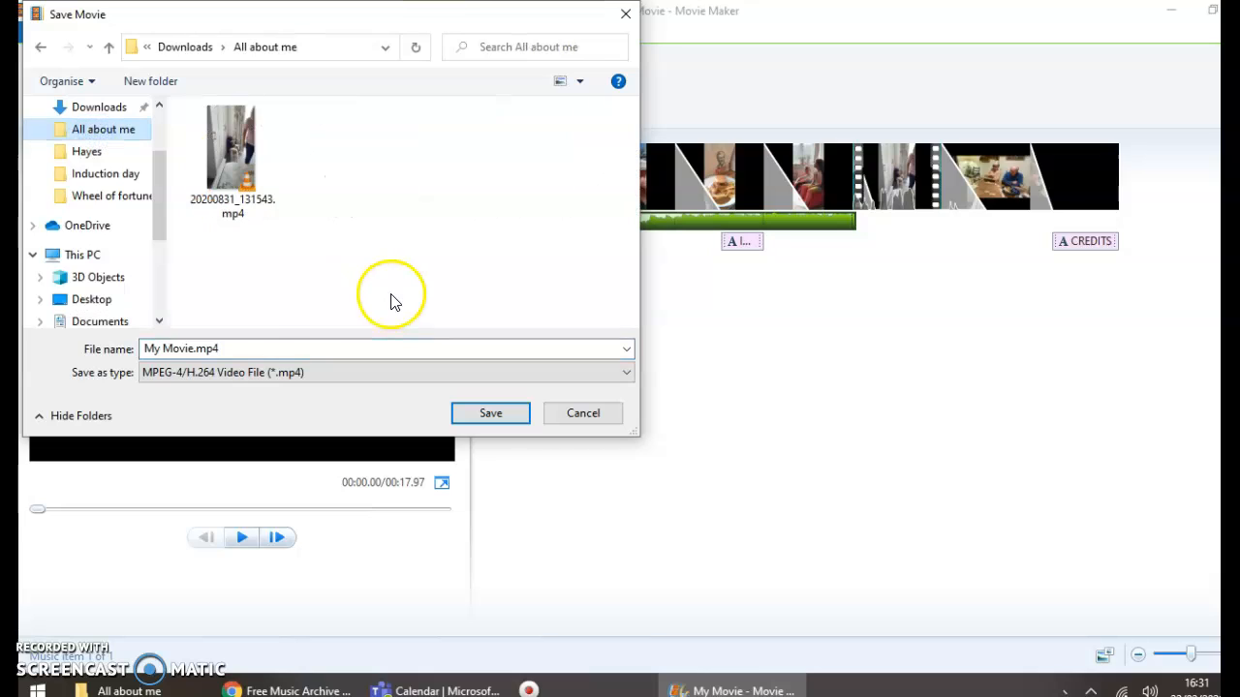
{"action": "left_click", "coordinate": [195, 355]}
{"action": "left_click", "coordinate": [192, 349]}
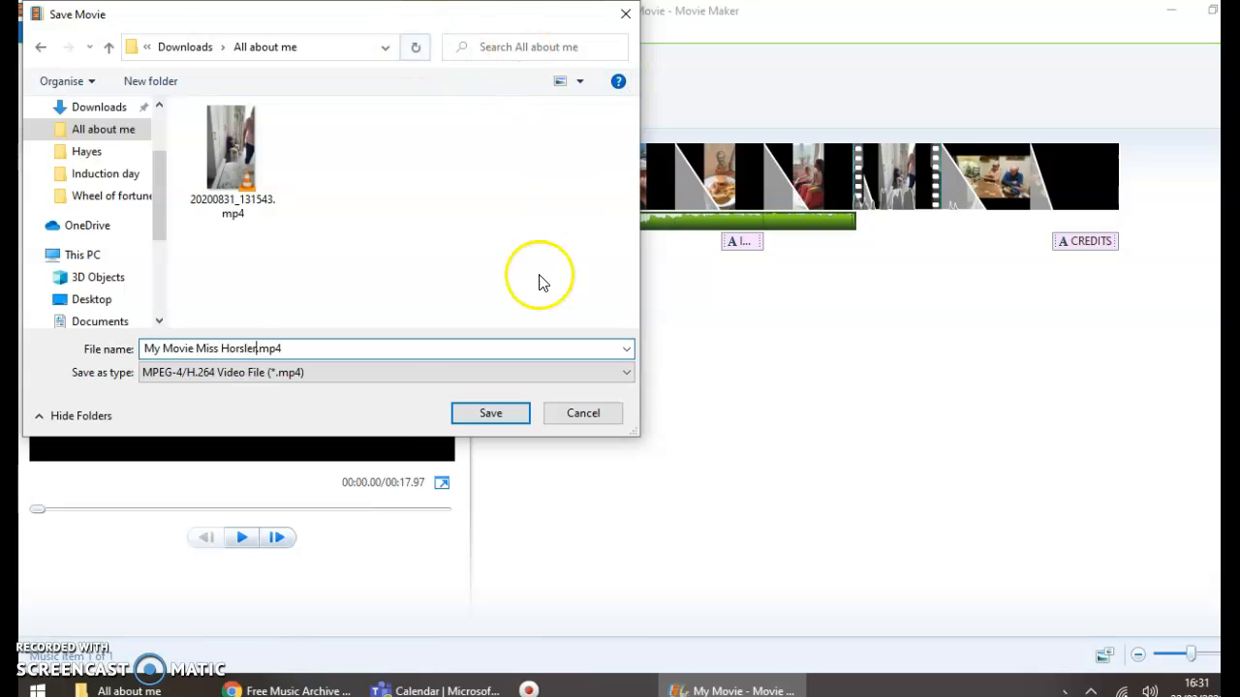
{"action": "left_click", "coordinate": [484, 411]}
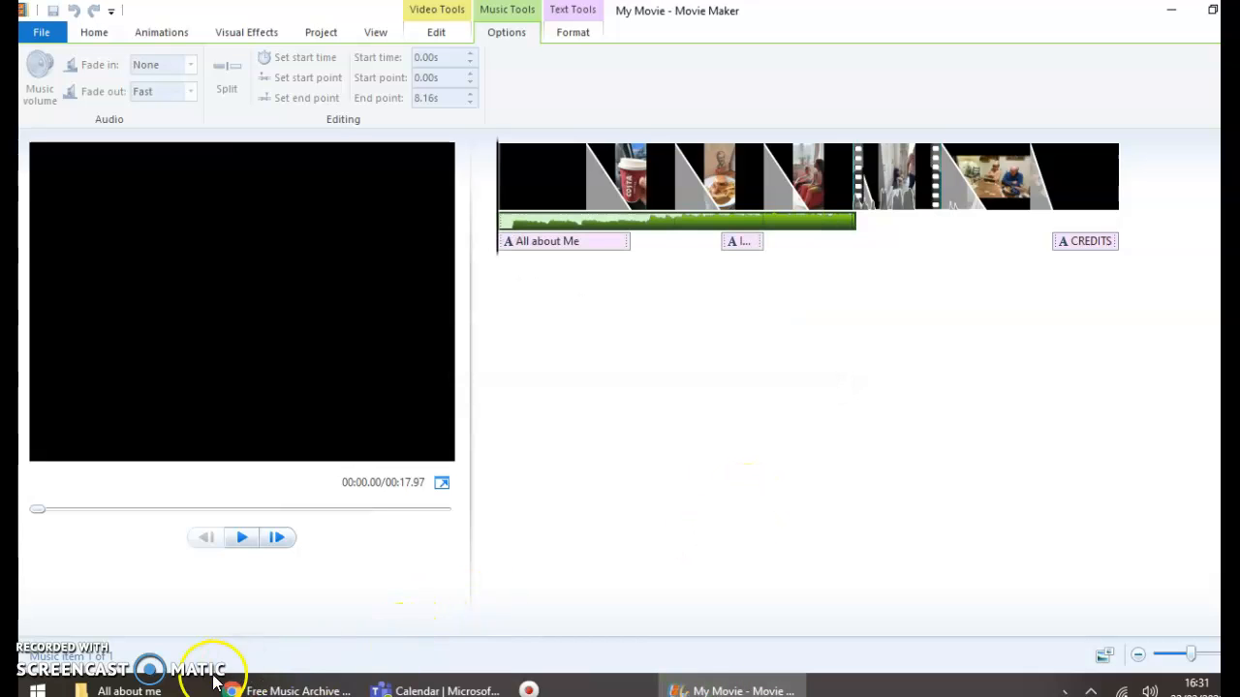
Step: Switch to File Explorer and examine the exported MP4 and the My Movie.wlmp project file in the All about me folder
{"action": "left_click", "coordinate": [145, 690]}
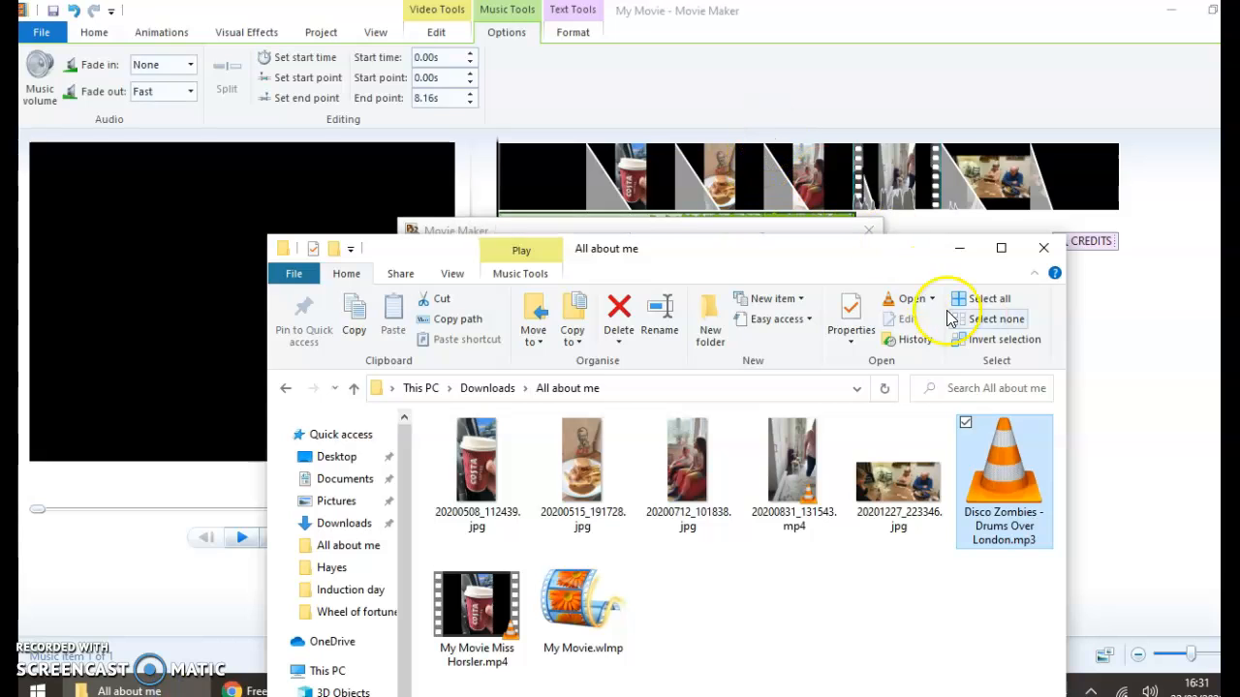
{"action": "left_click", "coordinate": [1000, 248]}
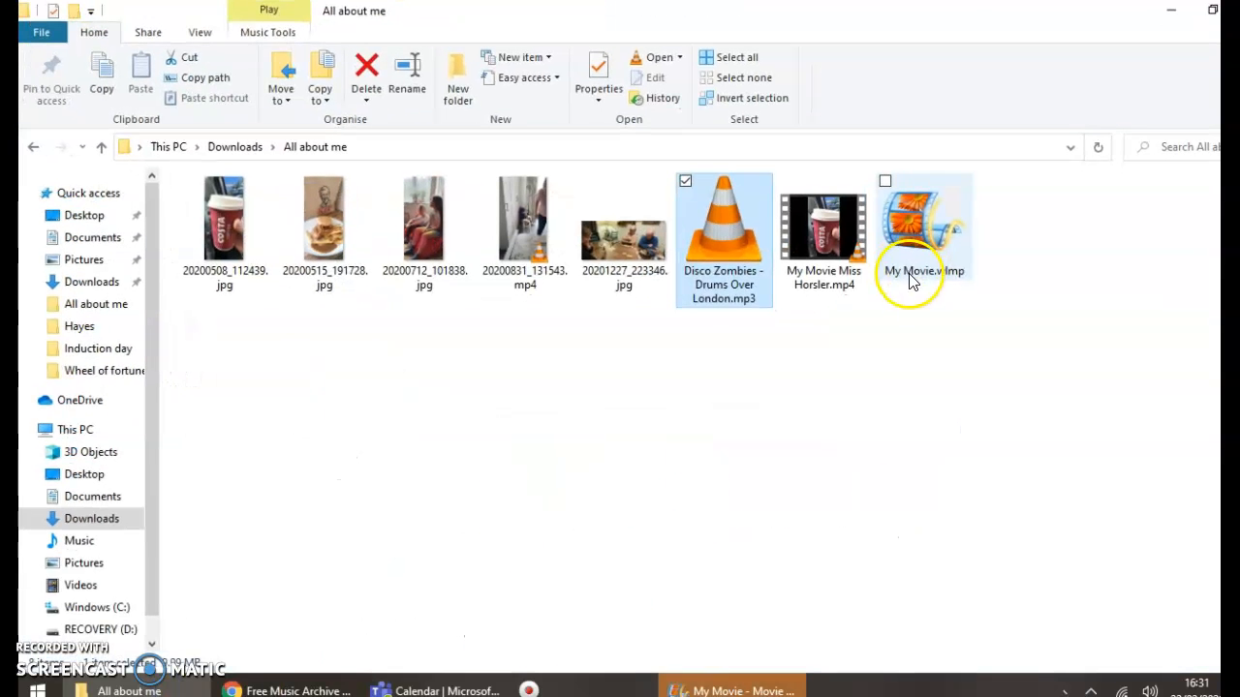
{"action": "left_click", "coordinate": [831, 242]}
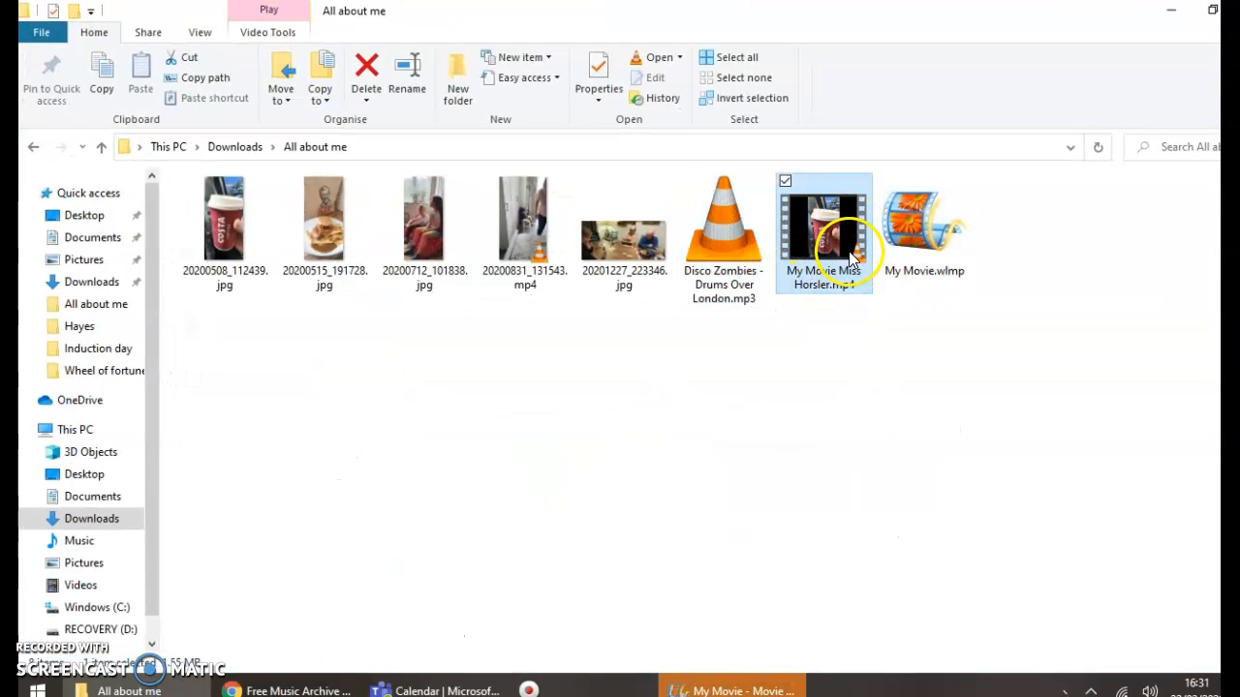
{"action": "left_click", "coordinate": [916, 216]}
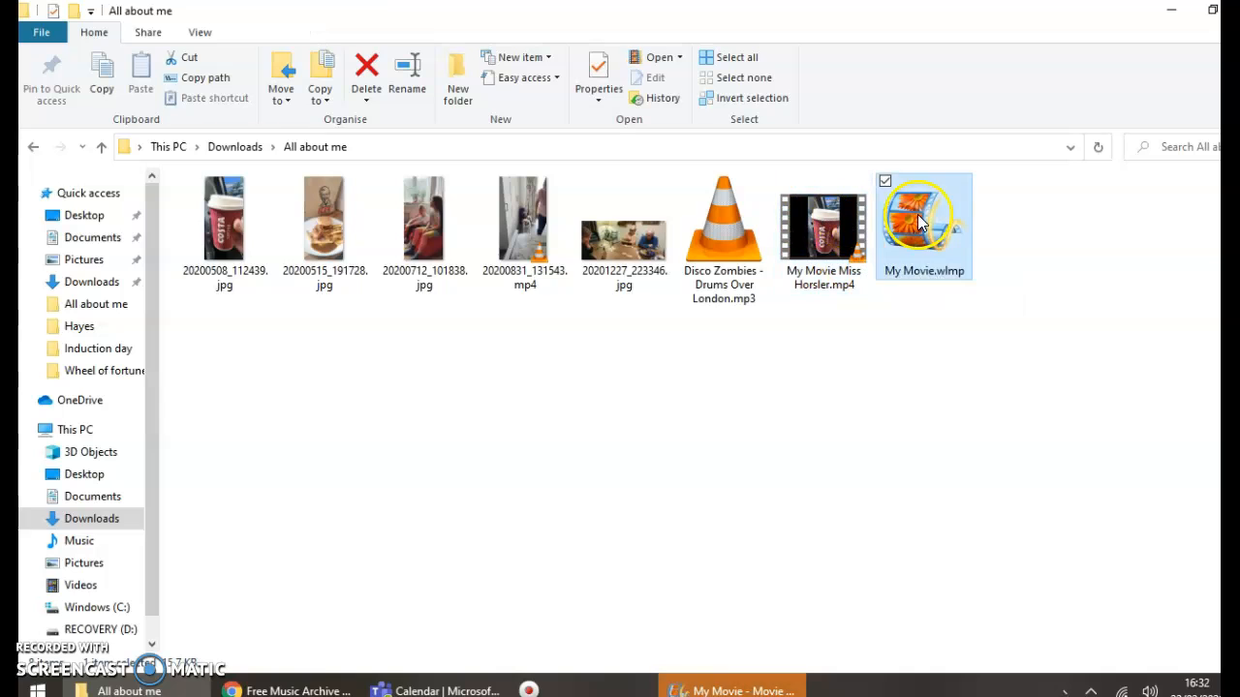
{"action": "left_click", "coordinate": [812, 219]}
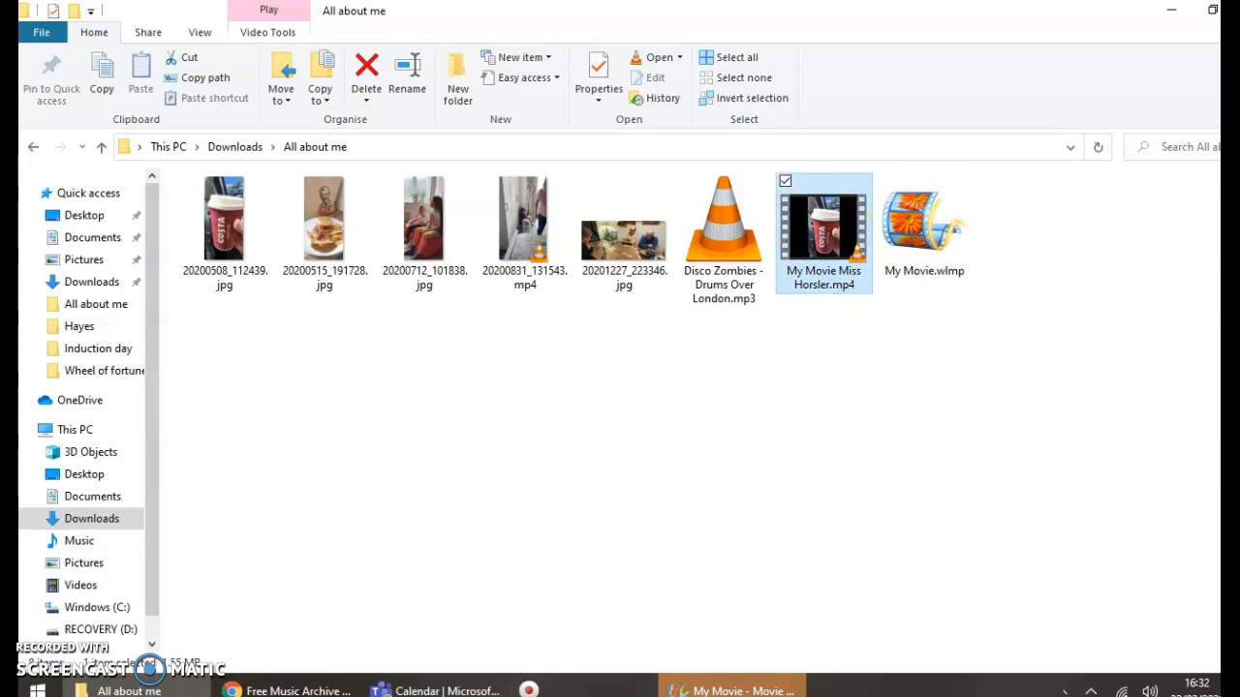
Step: Return to Movie Maker, play the exported movie through to its credits in VLC media player, and close the player
{"action": "left_click", "coordinate": [731, 691]}
{"action": "left_click", "coordinate": [697, 372]}
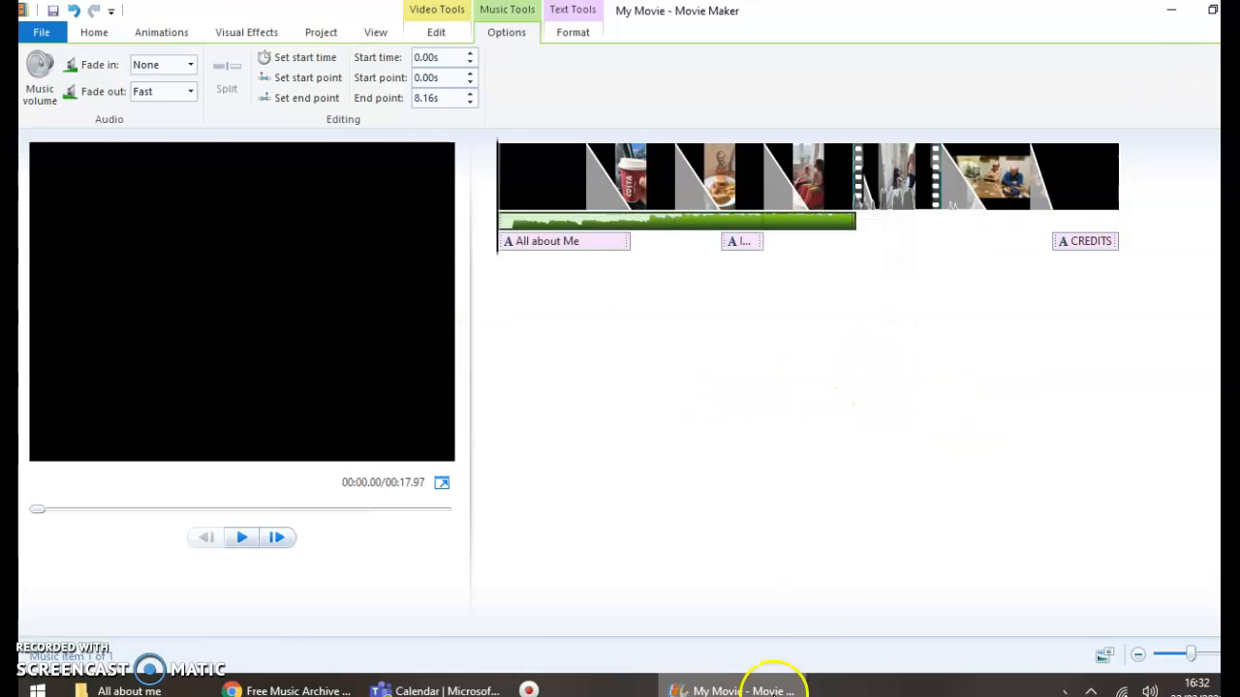
{"action": "left_click", "coordinate": [714, 692]}
{"action": "left_click", "coordinate": [705, 689]}
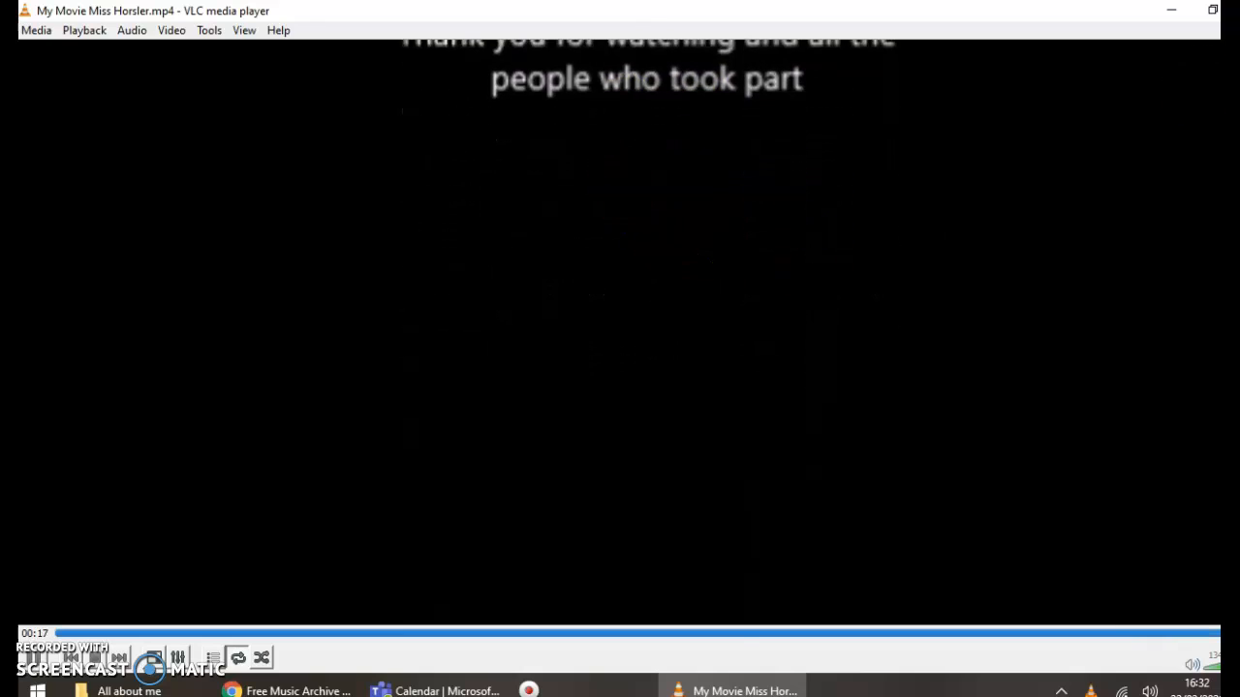
{"action": "left_click", "coordinate": [1238, 10]}
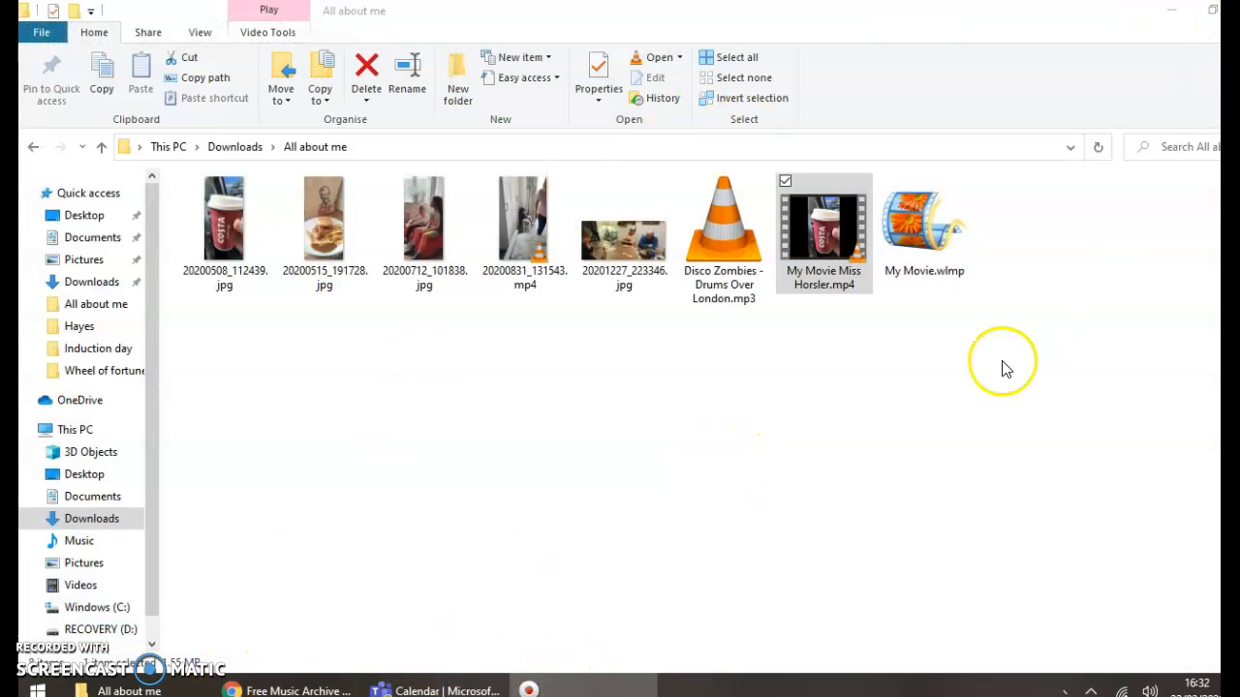
Step: Minimise the remaining folder, browser and Teams windows to reach the desktop
{"action": "left_click", "coordinate": [1171, 18]}
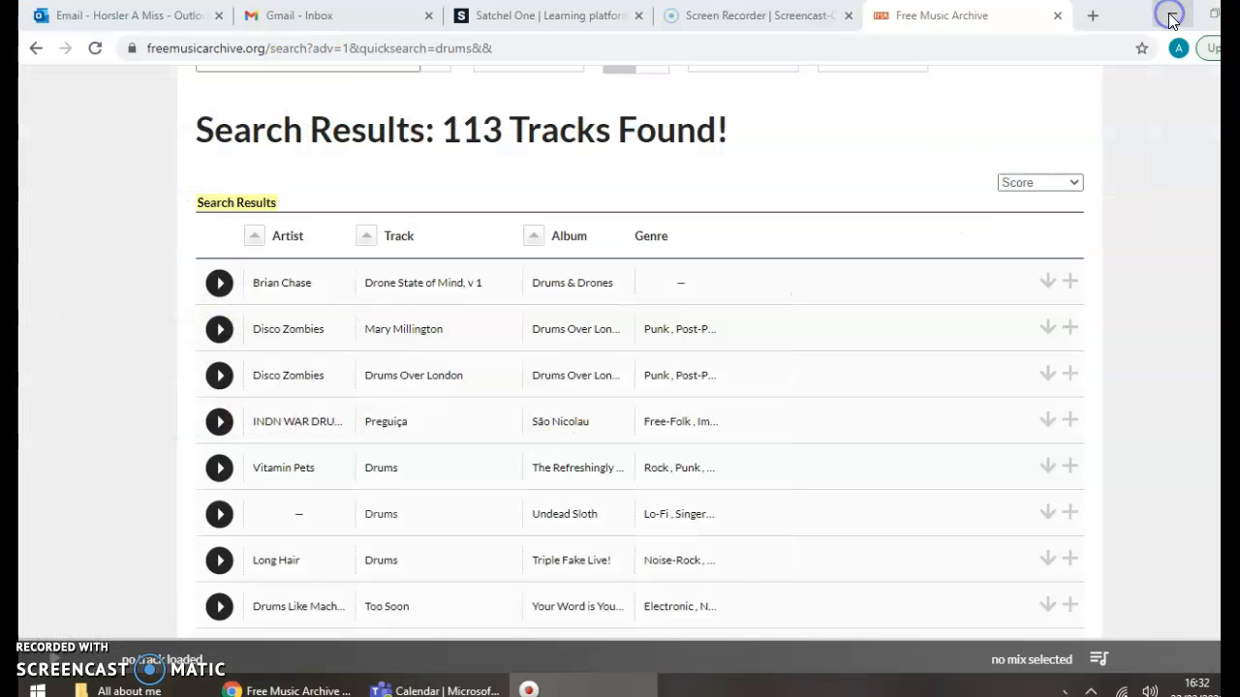
{"action": "left_click", "coordinate": [1194, 16]}
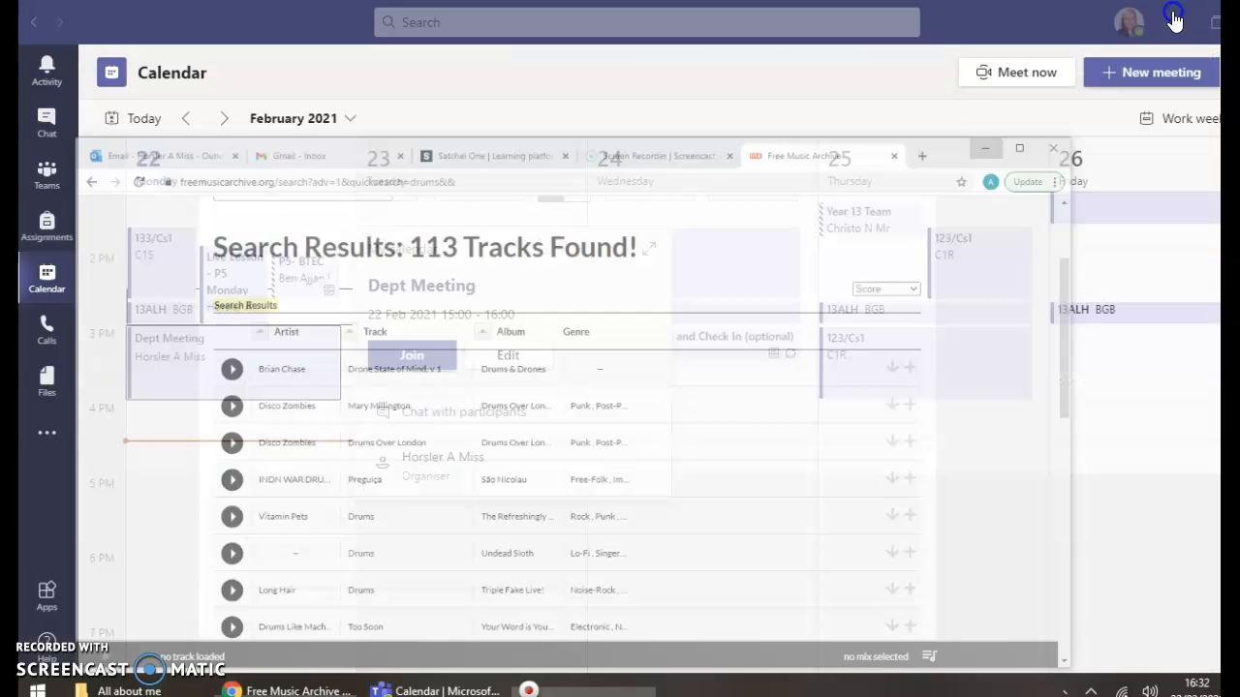
{"action": "left_click", "coordinate": [1166, 25]}
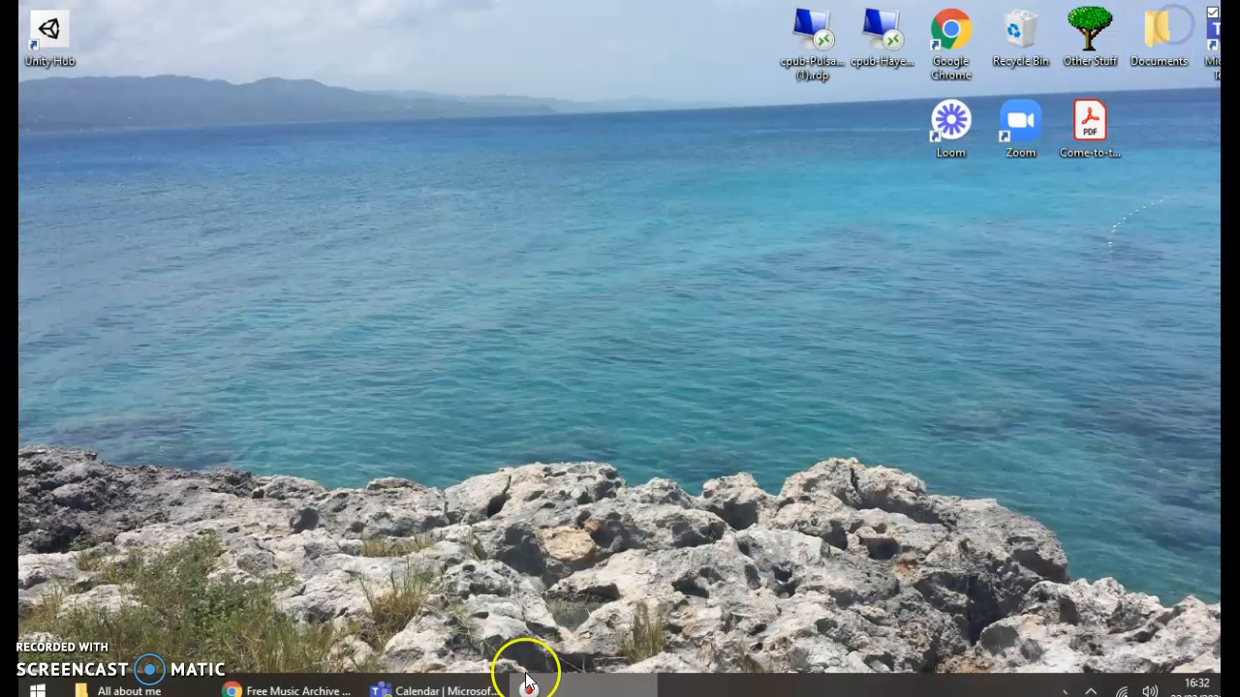